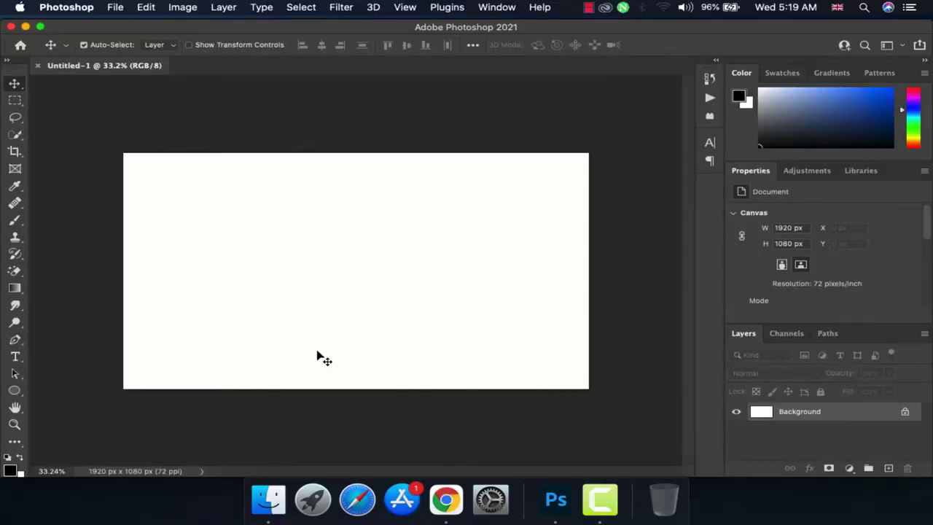
# Open the muddy-road screenshot from Downloads as a new document beside the blank canvas
pyautogui.click(254, 520)
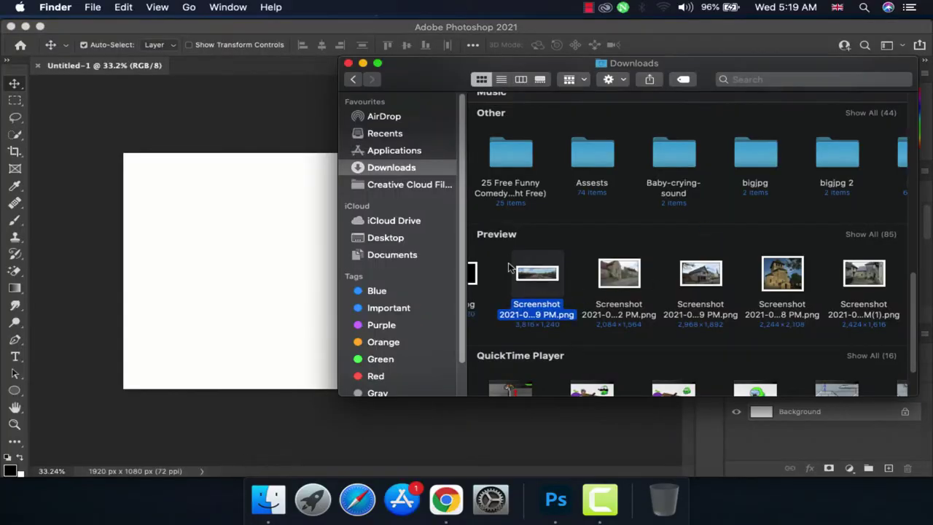
pyautogui.moveTo(510, 268); pyautogui.dragTo(255, 69)
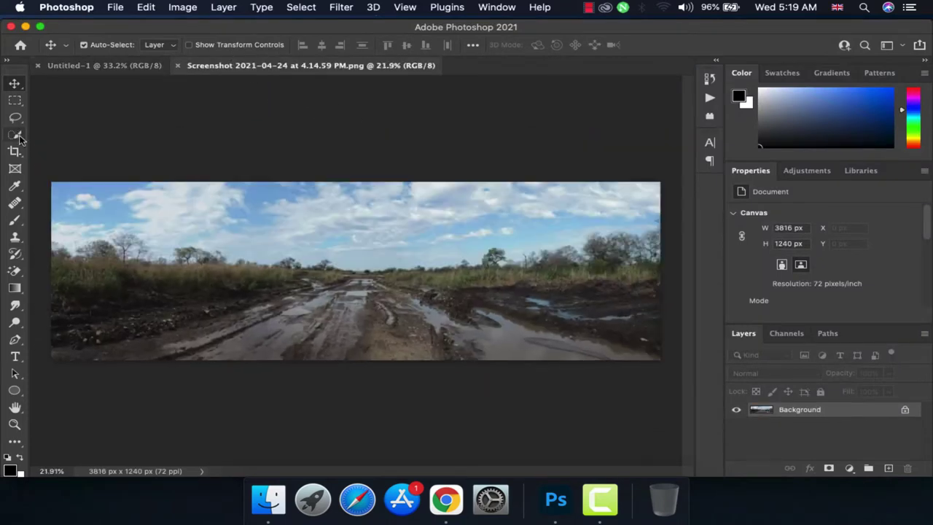
# Select the ground below the horizon with the Polygonal Lasso and cut it to its own layer
pyautogui.rightClick(14, 117)
pyautogui.click(73, 128)
pyautogui.click(273, 292)
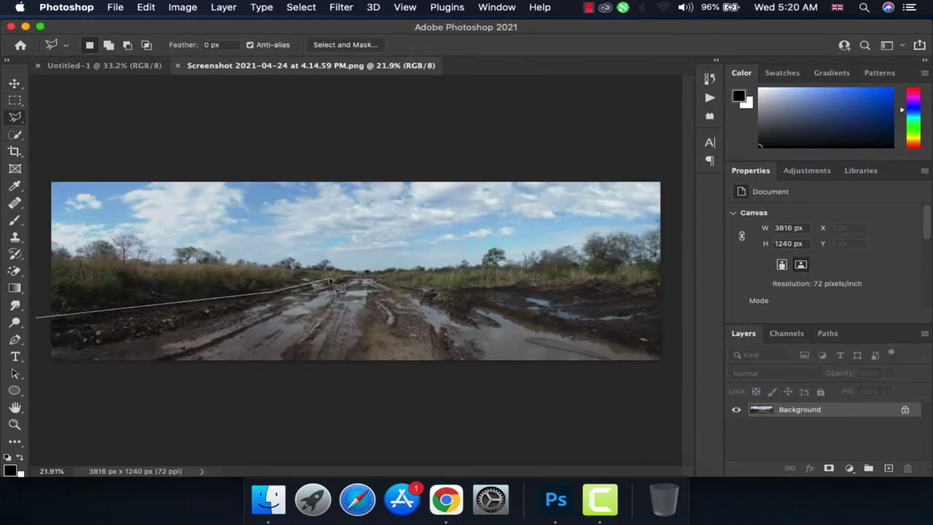
pyautogui.click(479, 290)
pyautogui.click(661, 287)
pyautogui.click(661, 369)
pyautogui.click(41, 369)
pyautogui.click(36, 317)
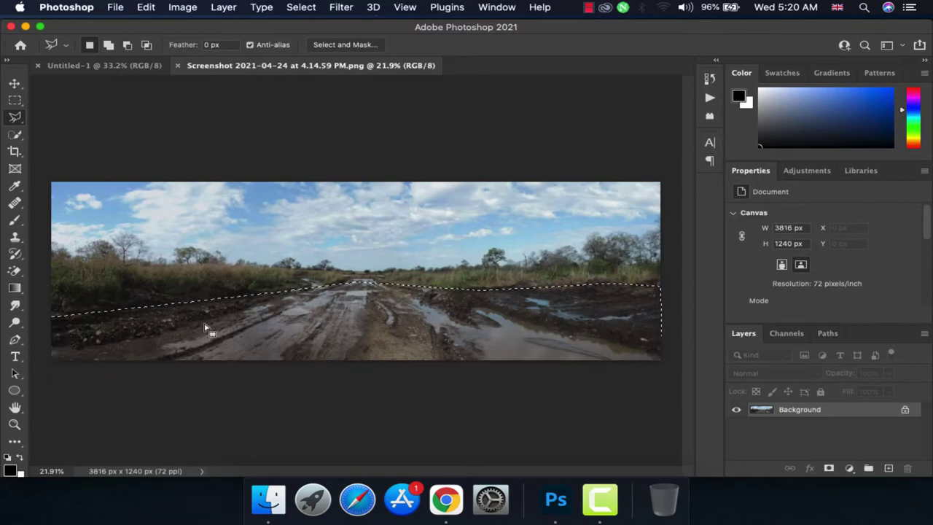
pyautogui.rightClick(372, 214)
pyautogui.click(408, 323)
# Move the ground layer into Untitled-1 and warp its corners downward into a curve
pyautogui.press('v')
pyautogui.moveTo(408, 321); pyautogui.dragTo(330, 302)
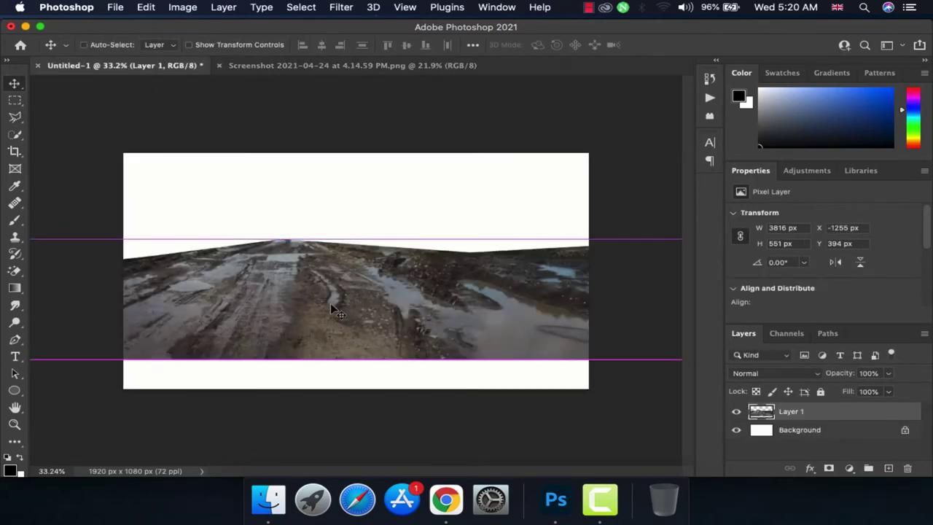
pyautogui.hotkey('ctrl', 't')
pyautogui.rightClick(376, 298)
pyautogui.click(427, 322)
pyautogui.moveTo(263, 320); pyautogui.dragTo(186, 410)
pyautogui.moveTo(391, 271); pyautogui.dragTo(446, 248)
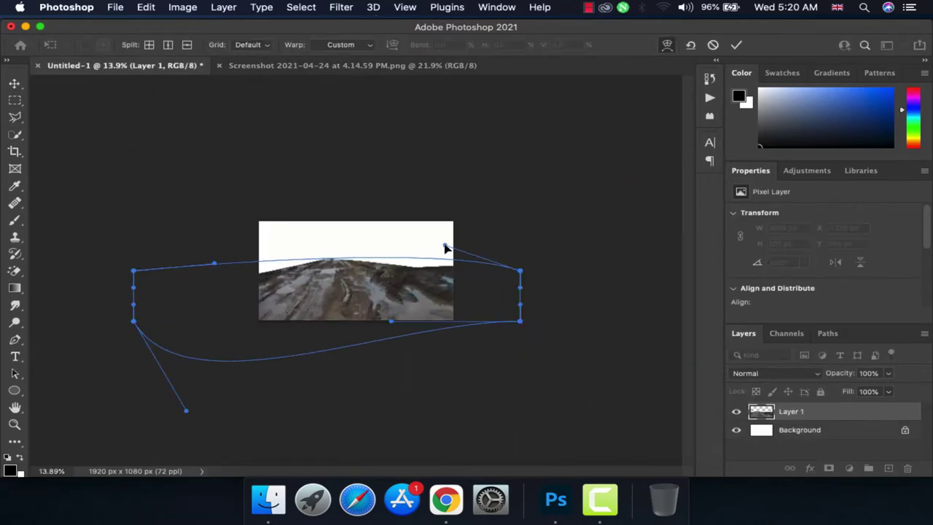
pyautogui.moveTo(520, 321); pyautogui.dragTo(484, 387)
# Refine the warped horizon edge, commit the warp, and open the stone building photo
pyautogui.moveTo(213, 262); pyautogui.dragTo(229, 277)
pyautogui.moveTo(519, 271); pyautogui.dragTo(514, 289)
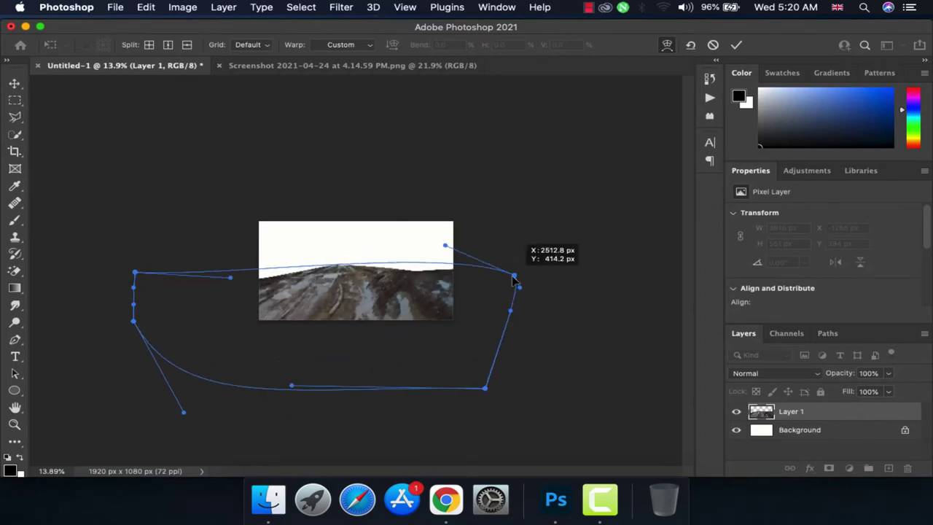
pyautogui.moveTo(441, 267); pyautogui.dragTo(454, 271)
pyautogui.moveTo(135, 273); pyautogui.dragTo(127, 271)
pyautogui.moveTo(230, 276); pyautogui.dragTo(238, 286)
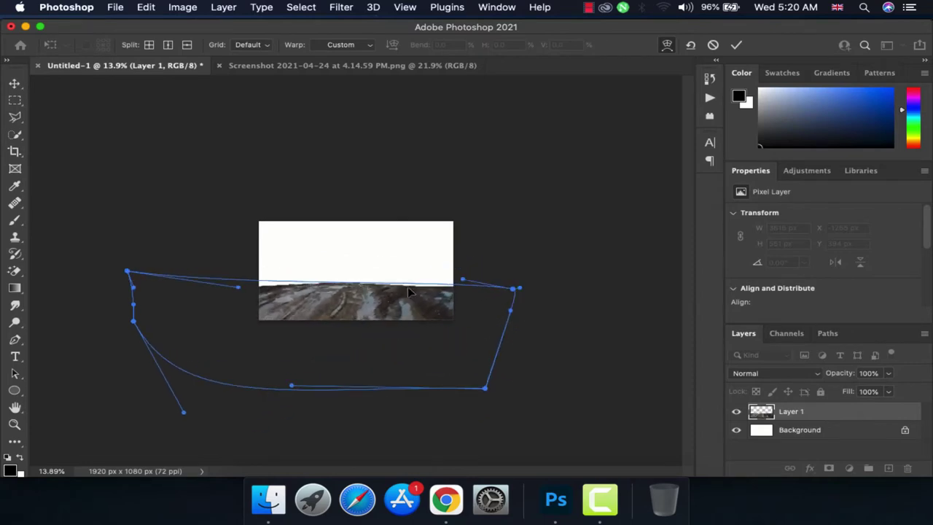
pyautogui.press('Return')
pyautogui.scroll(3, 389, 314)
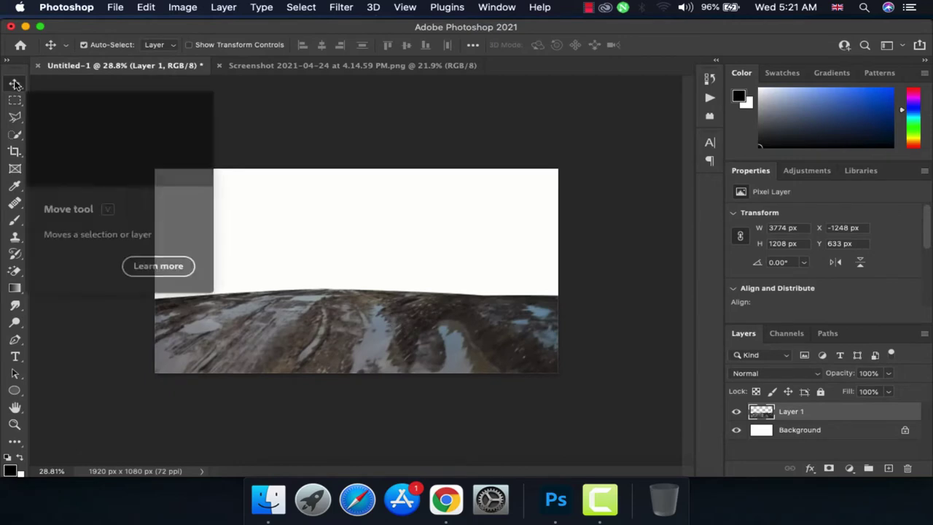
pyautogui.moveTo(616, 270); pyautogui.dragTo(516, 117)
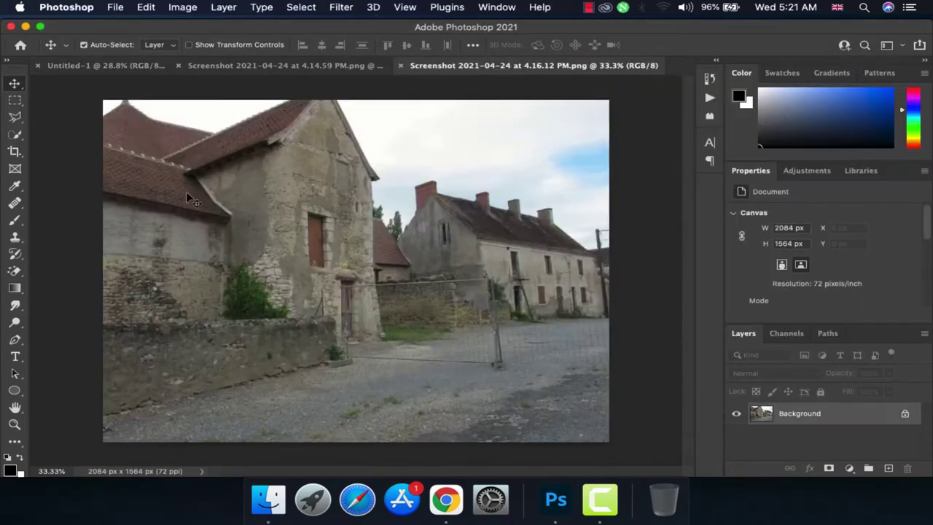
# Trace the left stone house and its wall with a Pen path, from the wall base to the roof apex
pyautogui.press('p')
pyautogui.click(104, 418)
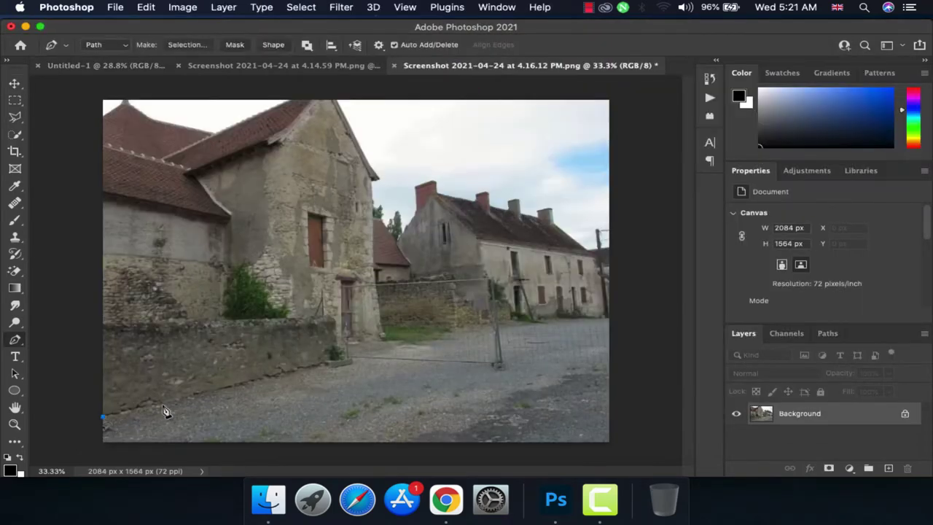
pyautogui.click(323, 365)
pyautogui.scroll(3, 325, 365)
pyautogui.scroll(-2, 353, 348)
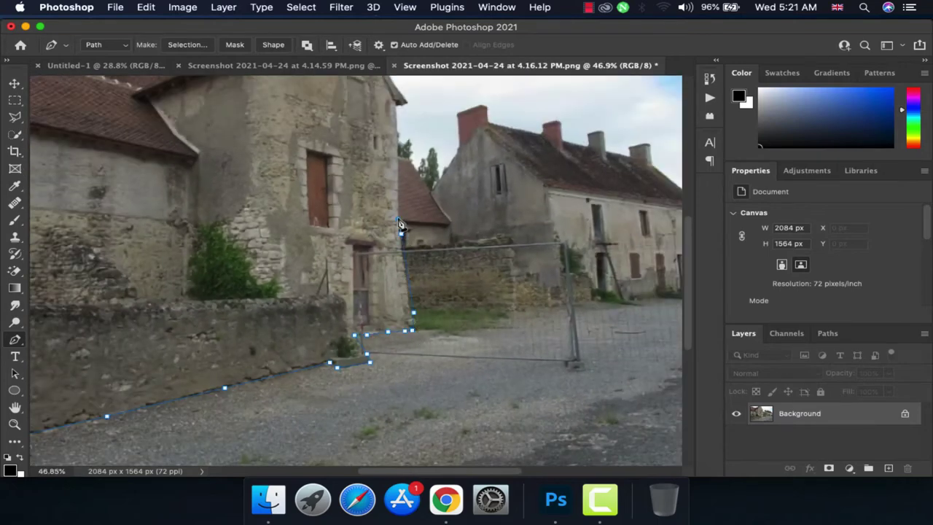
pyautogui.scroll(1, 399, 224)
pyautogui.click(405, 165)
pyautogui.scroll(3, 402, 167)
pyautogui.click(347, 203)
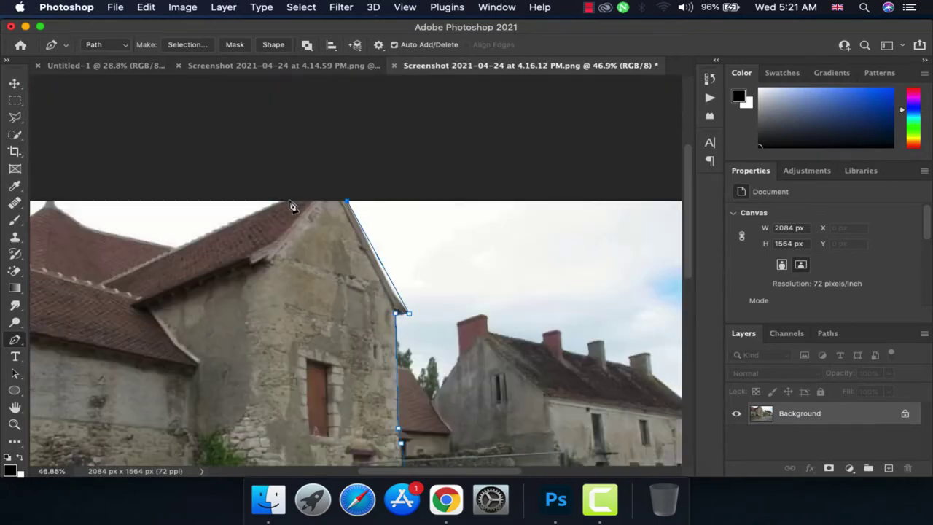
pyautogui.hscroll(-3, 138, 277)
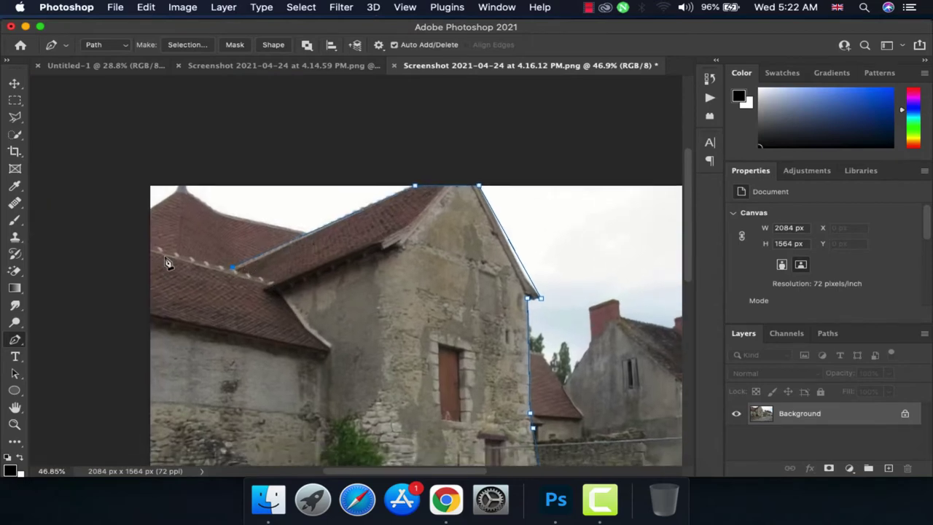
pyautogui.click(151, 249)
pyautogui.scroll(-2, 167, 263)
pyautogui.scroll(-3, 160, 263)
pyautogui.scroll(-1, 307, 246)
# Turn the house path into a selection and open Select and Mask to refine it
pyautogui.rightClick(306, 246)
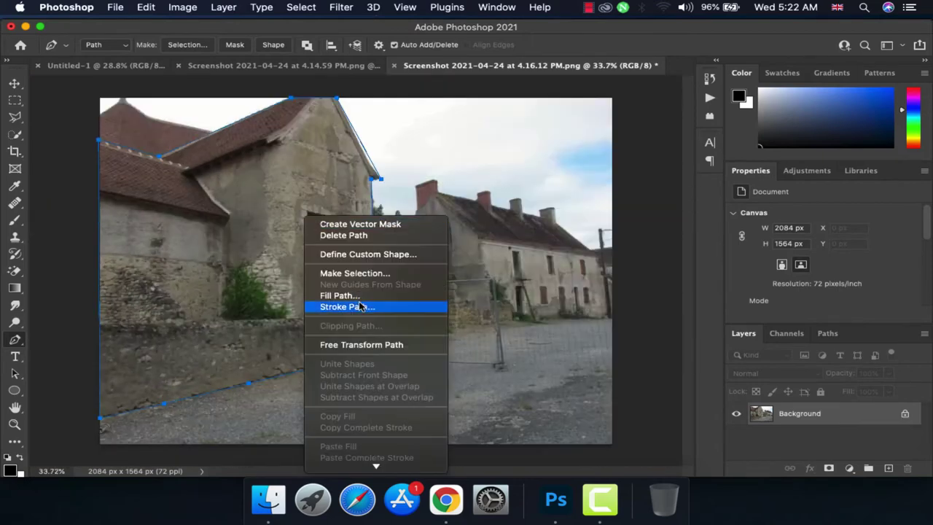
pyautogui.click(343, 306)
pyautogui.scroll(-2, 355, 271)
pyautogui.click(14, 118)
pyautogui.click(15, 134)
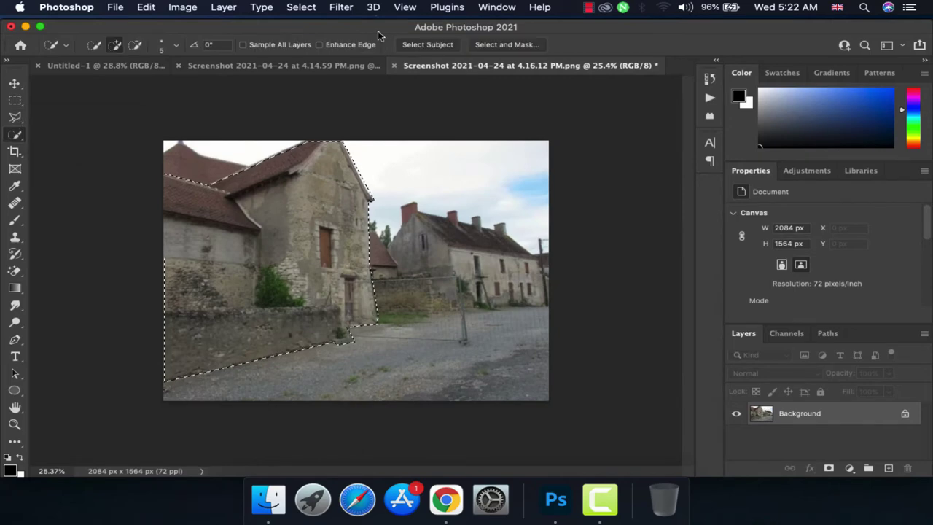
pyautogui.click(496, 45)
pyautogui.scroll(-5, 776, 416)
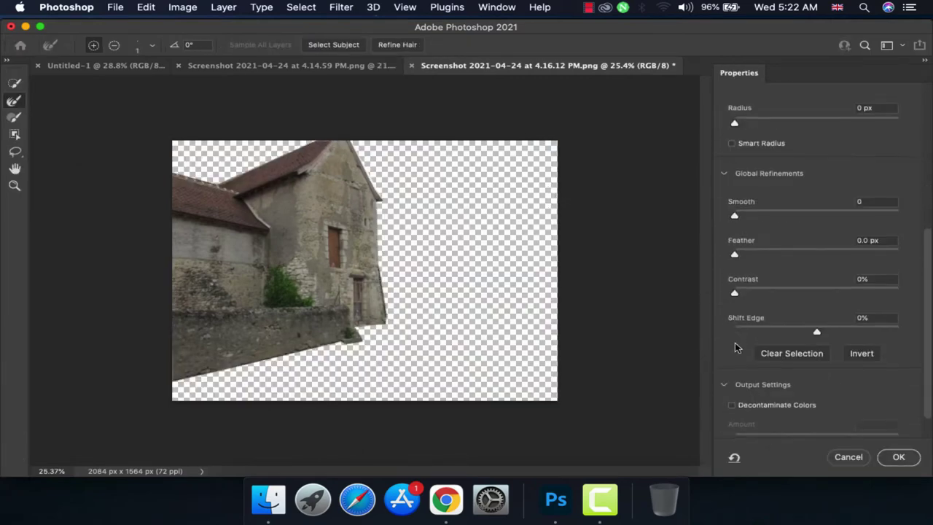
# Accept the refined house cutout and move it into the composition
pyautogui.click(899, 458)
pyautogui.press('v')
pyautogui.moveTo(292, 255); pyautogui.dragTo(438, 249)
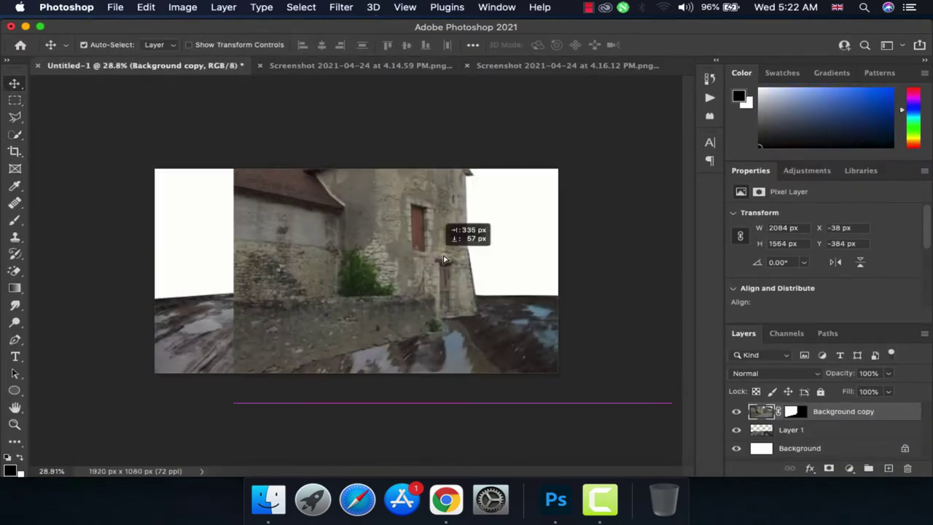
# Flip the house horizontally, scale it to canvas height, and place it at the right edge
pyautogui.hotkey('ctrl', 't')
pyautogui.scroll(-3, 440, 254)
pyautogui.moveTo(537, 192); pyautogui.dragTo(494, 214)
pyautogui.scroll(3, 399, 251)
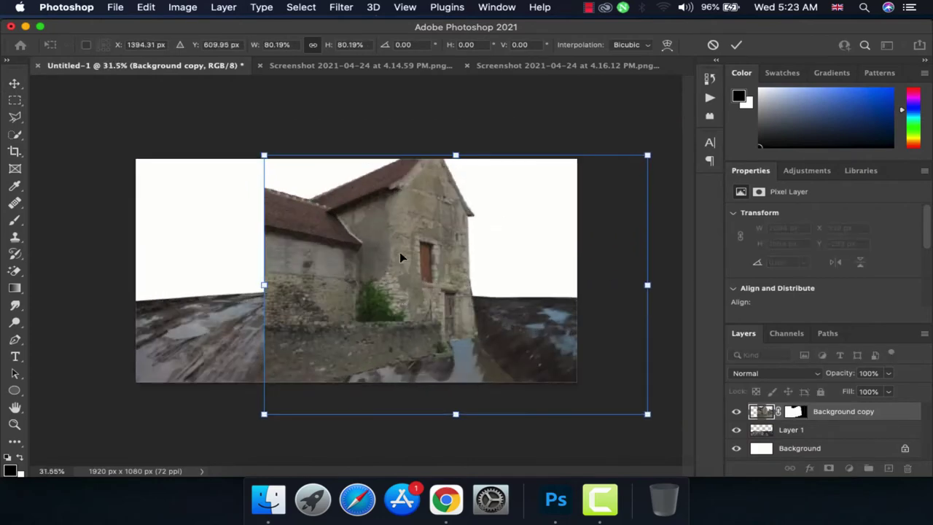
pyautogui.rightClick(409, 228)
pyautogui.click(475, 453)
pyautogui.scroll(-3, 487, 295)
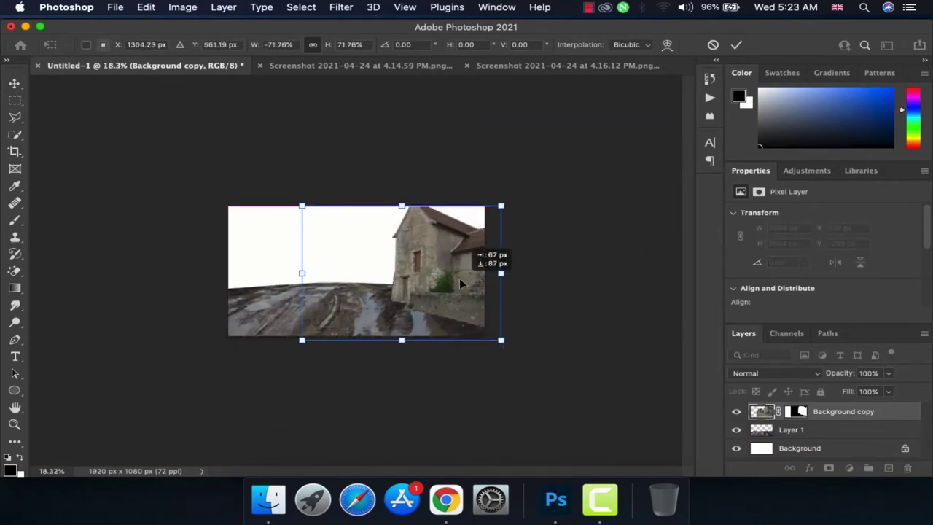
pyautogui.moveTo(459, 277); pyautogui.dragTo(445, 282)
pyautogui.scroll(3, 459, 291)
pyautogui.moveTo(502, 305); pyautogui.dragTo(514, 248)
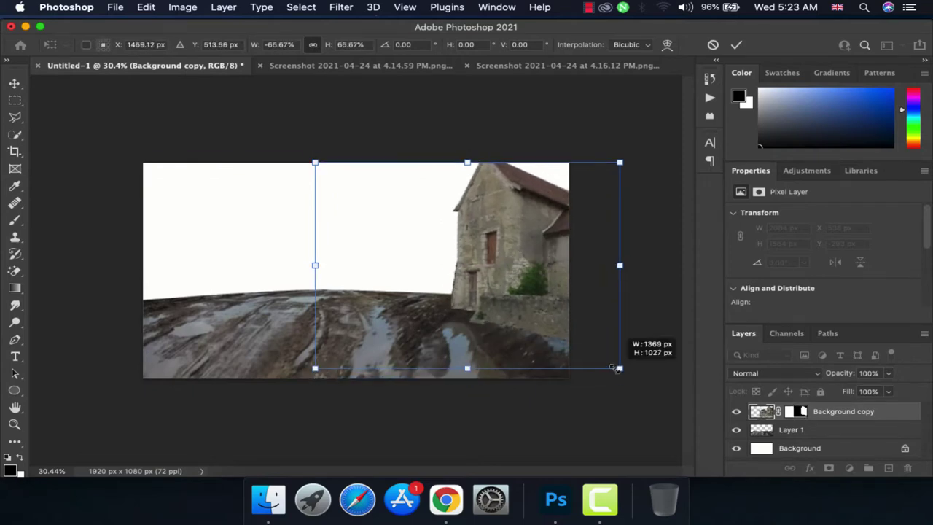
pyautogui.moveTo(615, 362); pyautogui.dragTo(550, 323)
pyautogui.press('Return')
pyautogui.hotkey('ctrl', '0')
# Warp the house's left side to bend it into the scene
pyautogui.hotkey('ctrl', 't')
pyautogui.rightClick(485, 263)
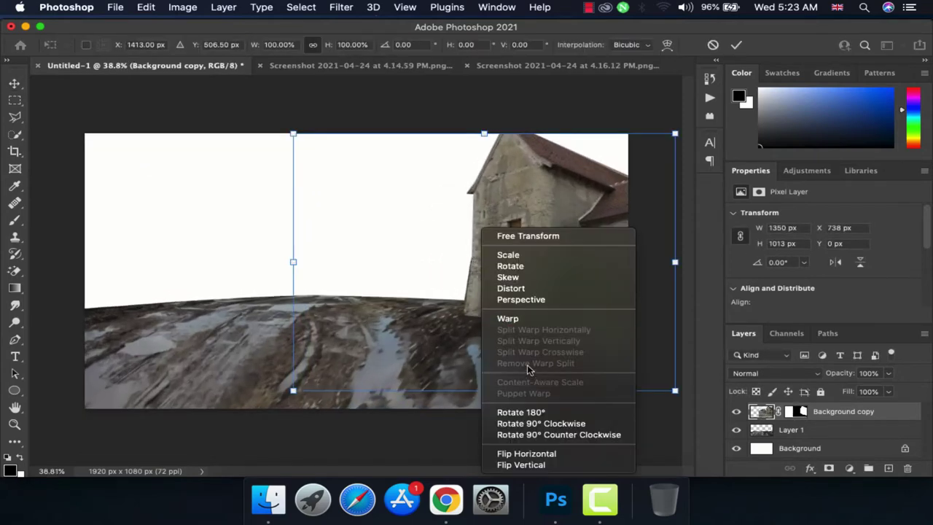
pyautogui.click(500, 316)
pyautogui.moveTo(292, 219); pyautogui.dragTo(320, 224)
pyautogui.moveTo(292, 392); pyautogui.dragTo(391, 386)
pyautogui.press('Return')
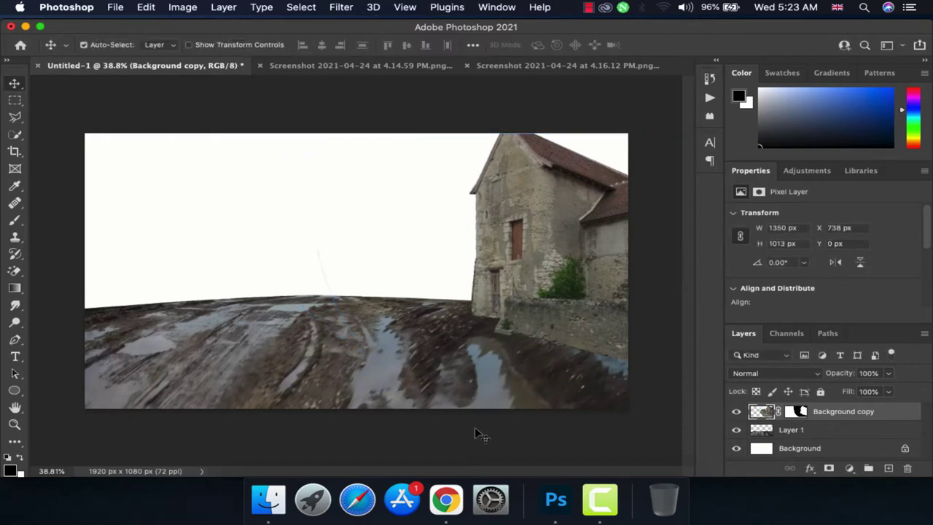
# Paint white on the house layer mask to clean up its edges
pyautogui.click(796, 410)
pyautogui.press('b')
pyautogui.press('x')
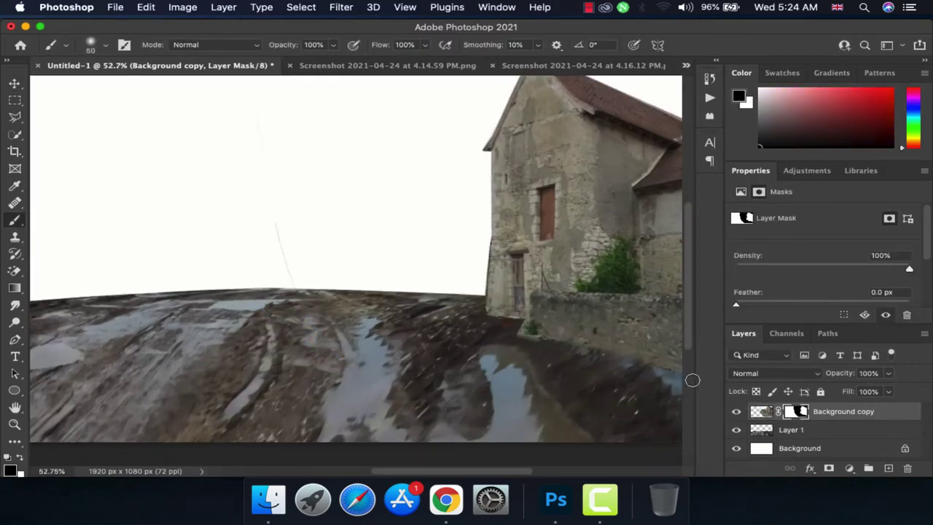
pyautogui.scroll(1, 485, 319)
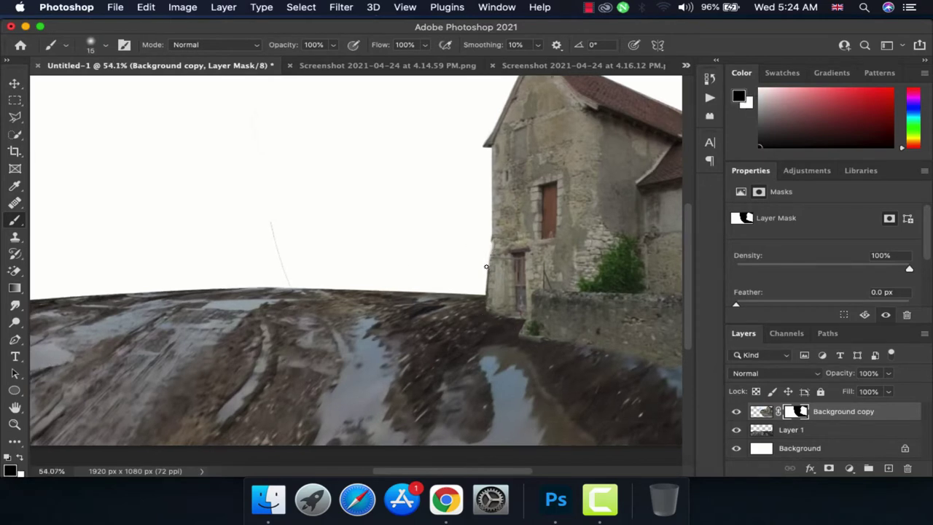
pyautogui.scroll(-5, 492, 257)
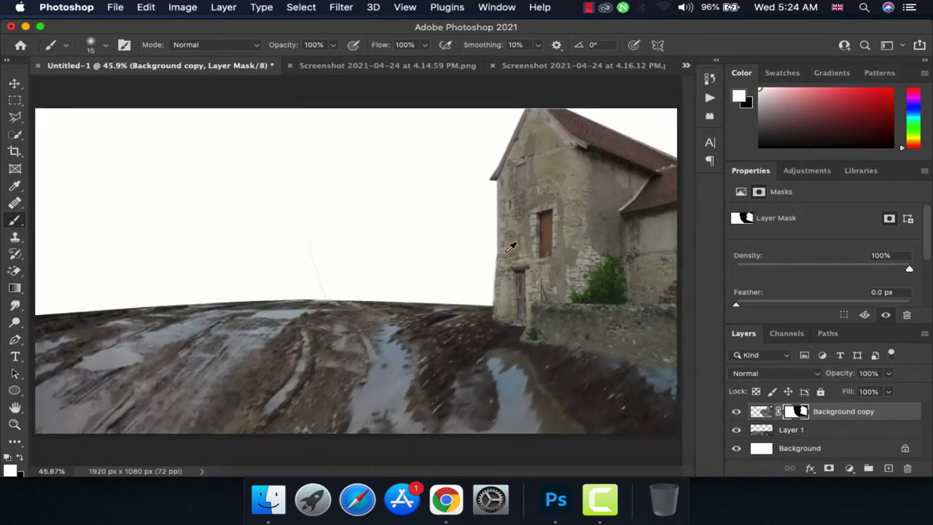
pyautogui.scroll(-5, 568, 328)
pyautogui.scroll(-3, 630, 378)
# Reposition Layer 1's ground under the house and rewarp it to fill the lower canvas
pyautogui.press('v')
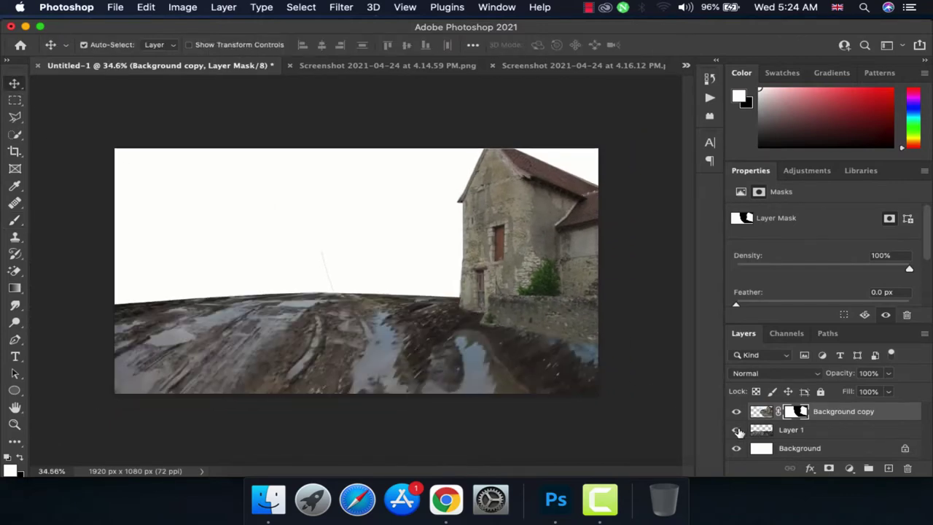
pyautogui.click(736, 430)
pyautogui.moveTo(292, 342)
pyautogui.mouseDown()
pyautogui.moveTo(324, 374)
pyautogui.moveTo(418, 332)
pyautogui.mouseUp()
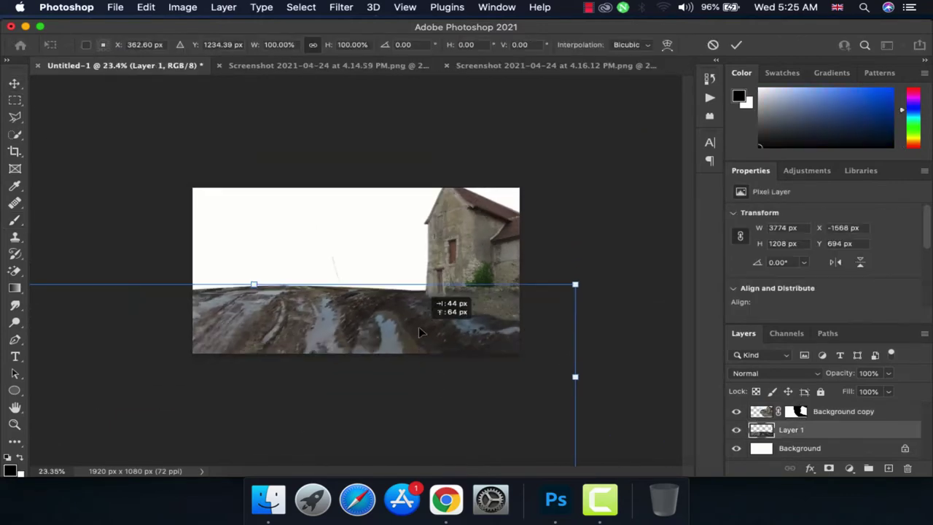
pyautogui.scroll(-5, 357, 270)
pyautogui.rightClick(360, 228)
pyautogui.click(375, 318)
pyautogui.moveTo(162, 358)
pyautogui.mouseDown()
pyautogui.moveTo(115, 391)
pyautogui.moveTo(122, 337)
pyautogui.moveTo(443, 275)
pyautogui.mouseUp()
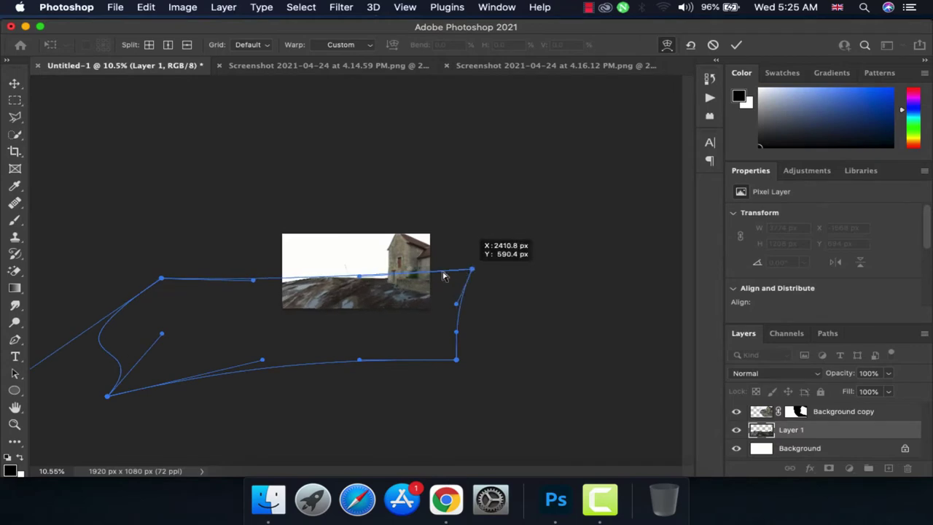
pyautogui.press('Return')
# Open the timber-framed building screenshot from Downloads as a new document
pyautogui.scroll(5, 386, 328)
pyautogui.scroll(-2, 386, 331)
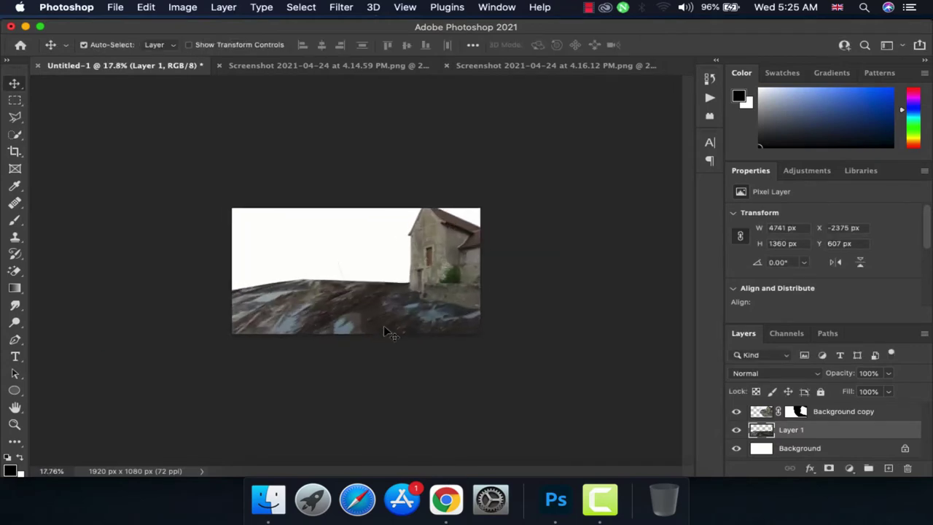
pyautogui.scroll(2, 390, 333)
pyautogui.click(268, 499)
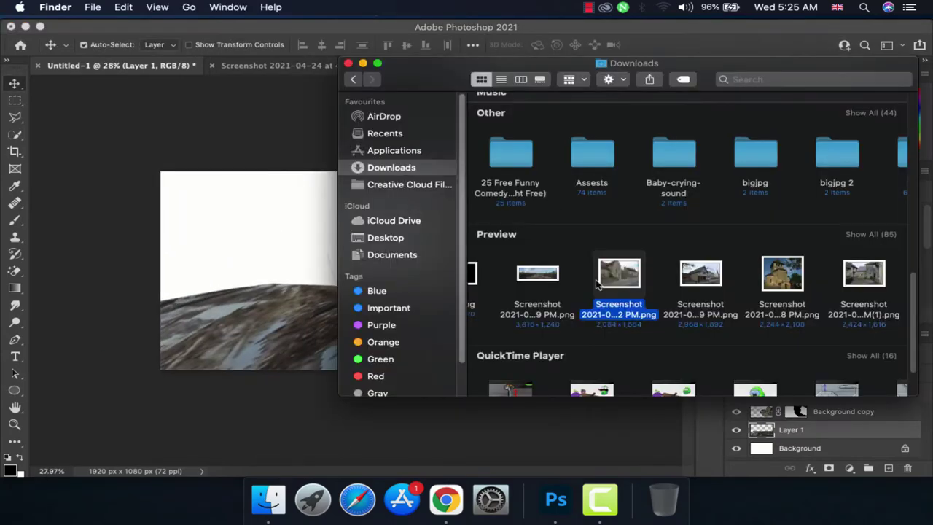
pyautogui.moveTo(699, 277); pyautogui.dragTo(615, 65)
# Trace the timber-framed building with a Pen path along its base, right edge, roof and left wall
pyautogui.press('p')
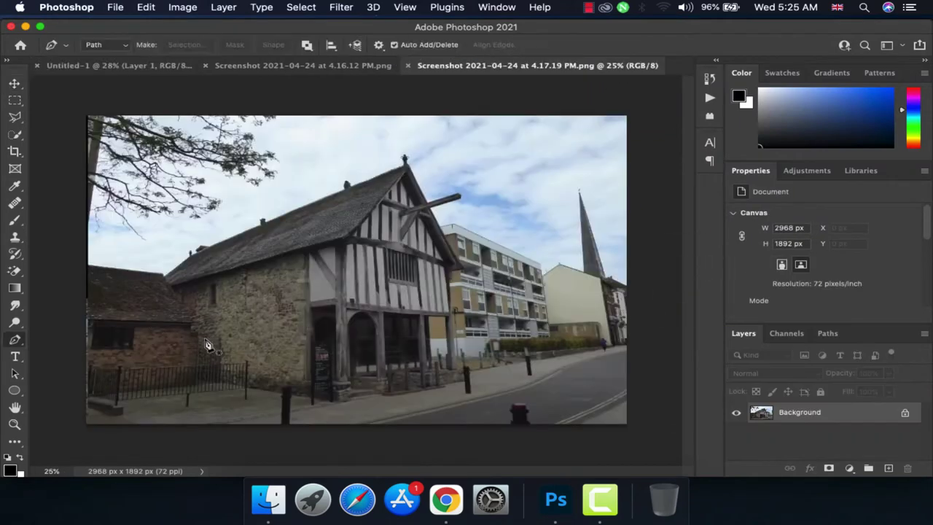
pyautogui.scroll(1, 207, 346)
pyautogui.scroll(1, 266, 402)
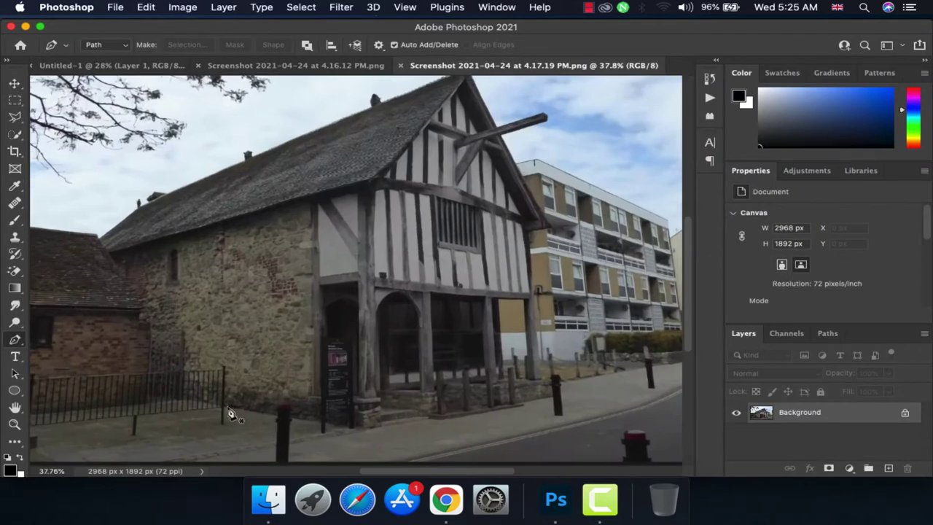
pyautogui.click(227, 406)
pyautogui.scroll(1, 341, 430)
pyautogui.click(344, 424)
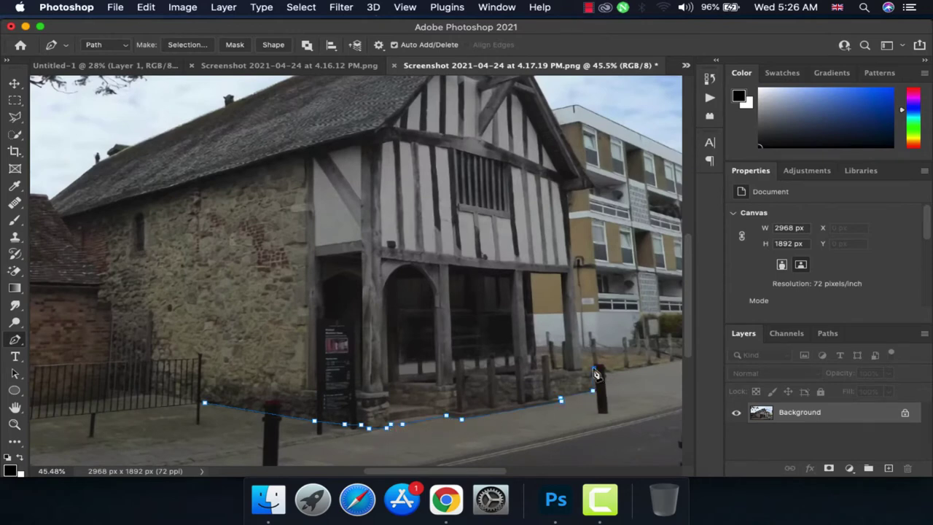
pyautogui.click(592, 190)
pyautogui.scroll(5, 592, 204)
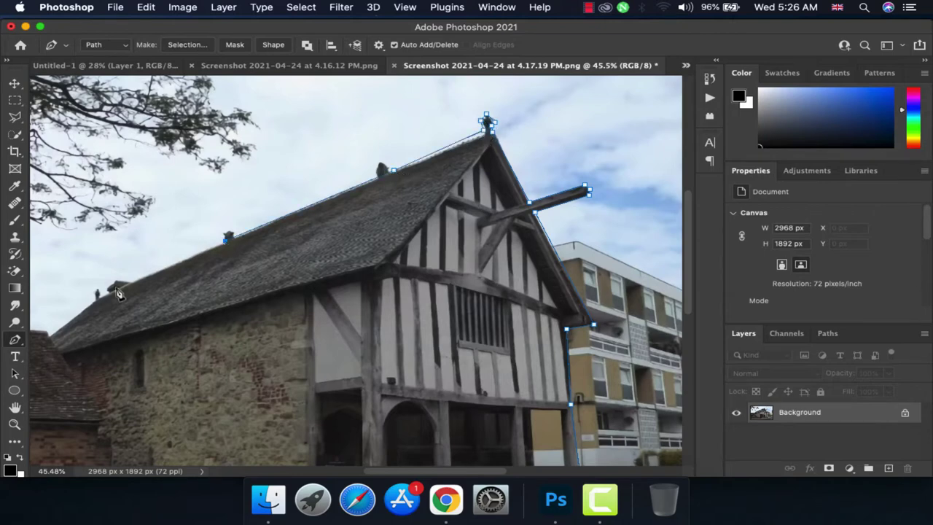
pyautogui.click(49, 335)
pyautogui.scroll(-3, 63, 336)
pyautogui.click(102, 362)
pyautogui.scroll(-3, 102, 362)
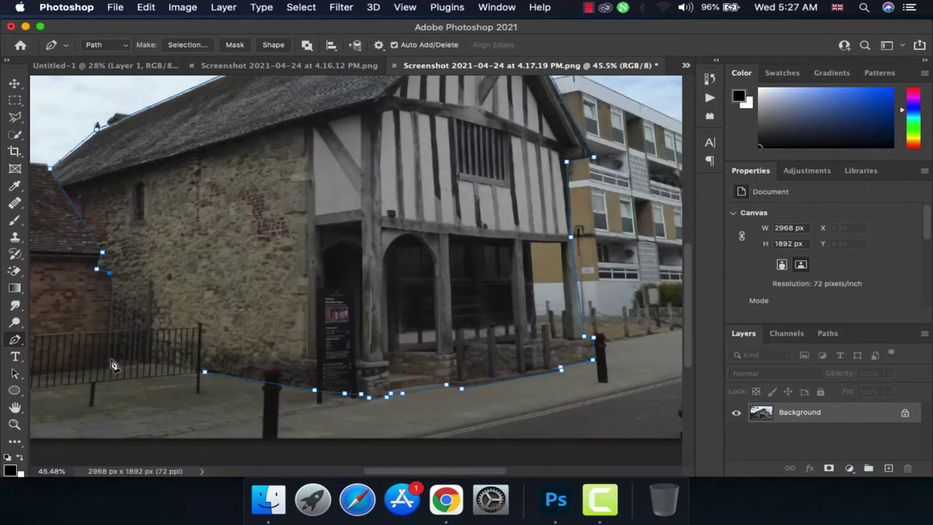
pyautogui.press('super+0')
# Turn the building path into a selection and open Select and Mask
pyautogui.rightClick(387, 284)
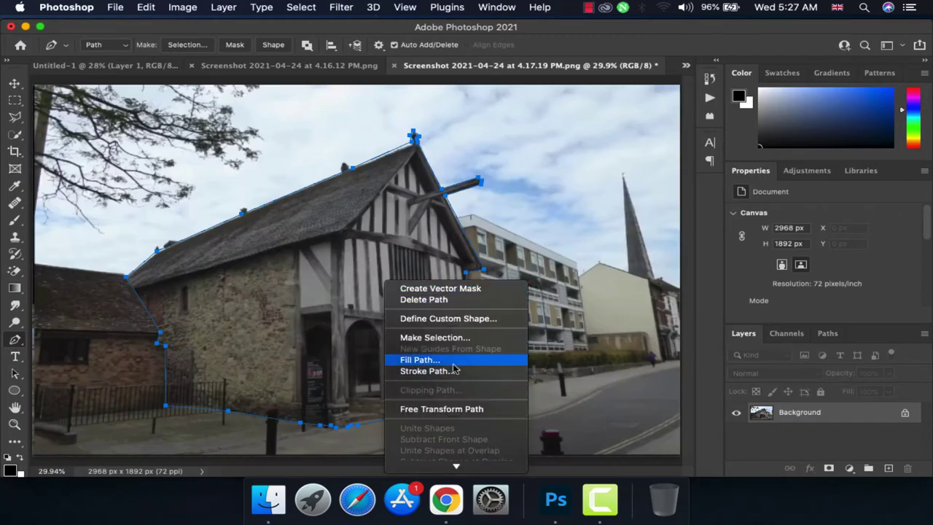
pyautogui.click(426, 336)
pyautogui.click(546, 190)
pyautogui.press('w')
pyautogui.click(499, 45)
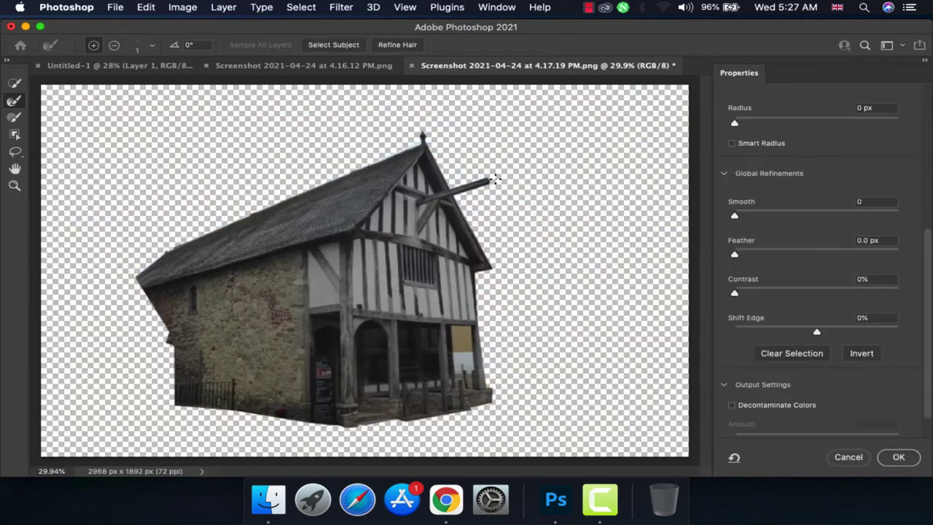
pyautogui.scroll(3, 495, 414)
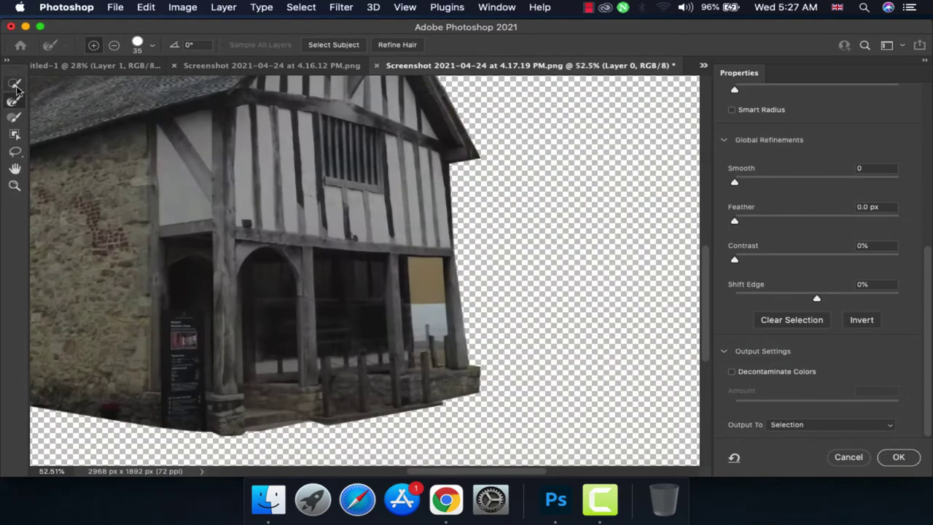
# Remove the doorway gap, decontaminate colours to a masked layer, and move it into Untitled-1
pyautogui.press('w')
pyautogui.moveTo(427, 290); pyautogui.dragTo(428, 292)
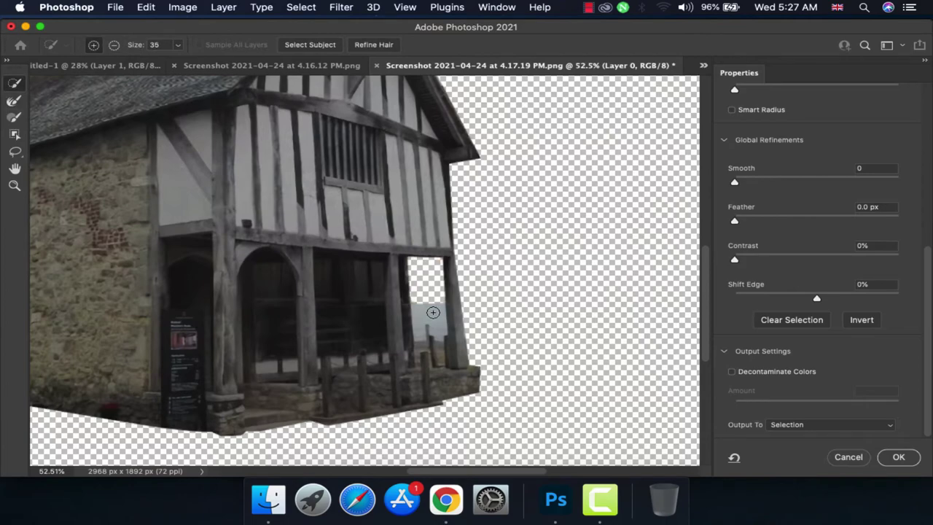
pyautogui.keyDown('alt'); pyautogui.click(432, 312); pyautogui.keyUp('alt')
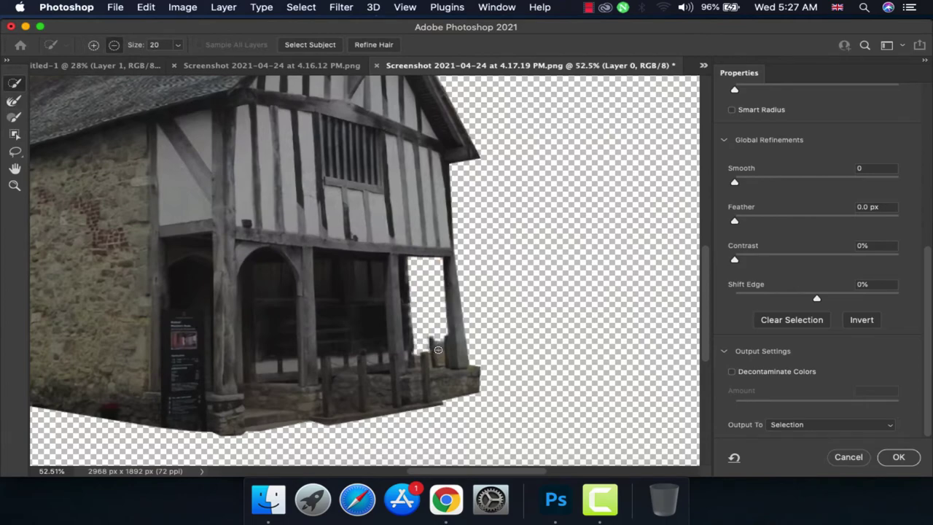
pyautogui.press('super+0')
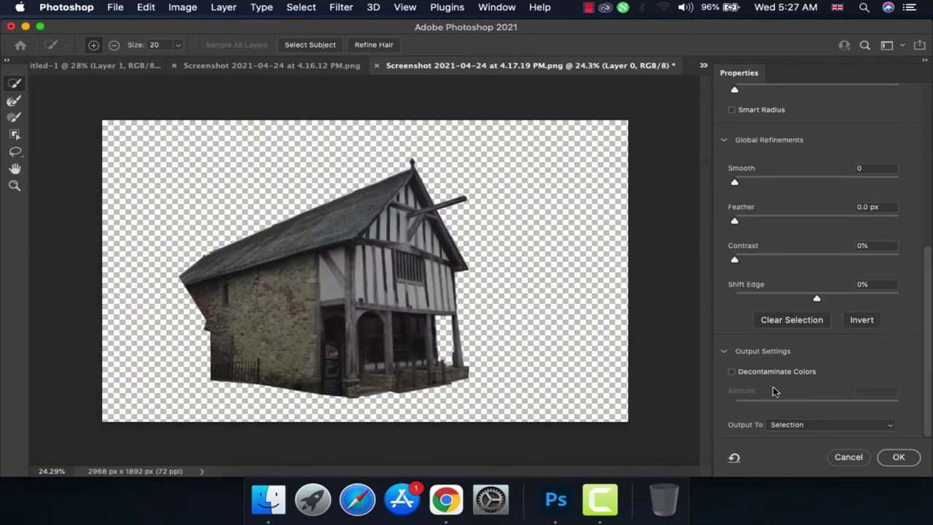
pyautogui.click(743, 372)
pyautogui.click(898, 457)
pyautogui.press('v')
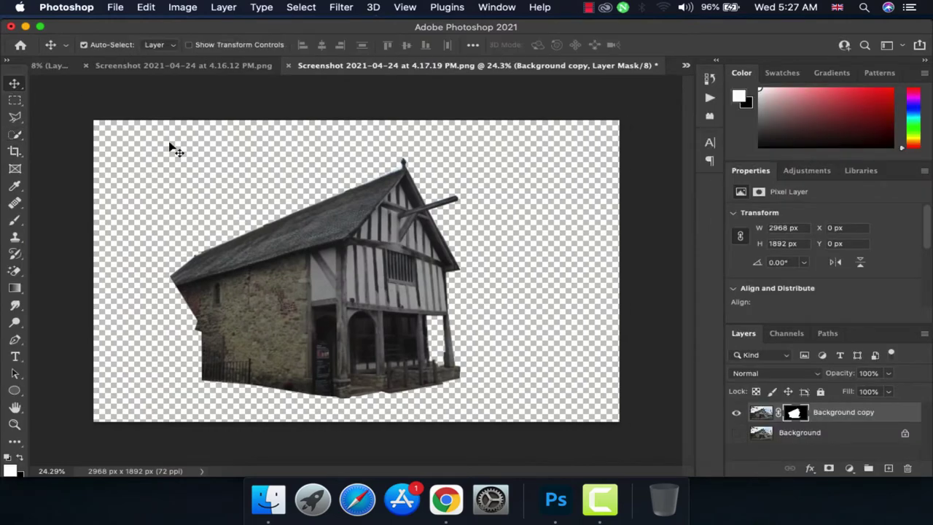
pyautogui.moveTo(170, 146); pyautogui.dragTo(364, 234)
# Shrink the building cut-out, move it onto the hilltop and flip it horizontally
pyautogui.press('super+t')
pyautogui.press('super+minus')
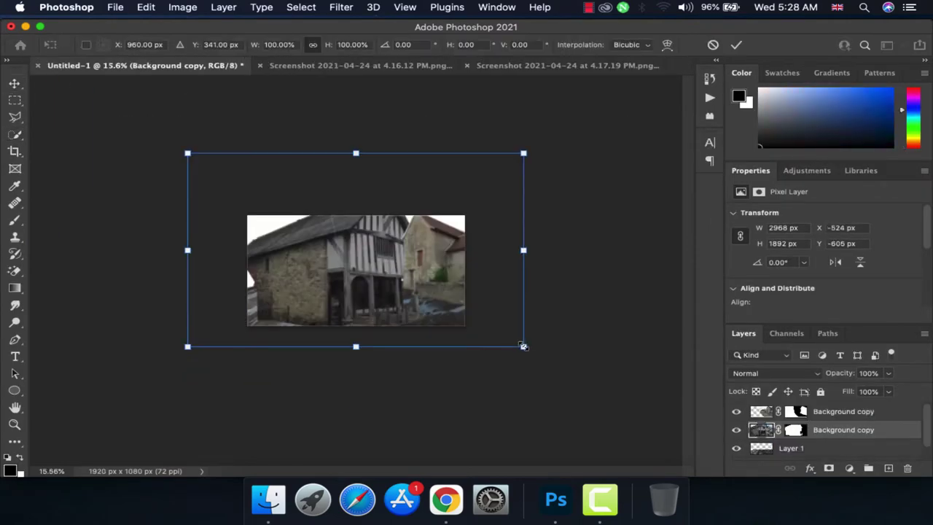
pyautogui.moveTo(520, 343); pyautogui.dragTo(461, 318)
pyautogui.moveTo(306, 259)
pyautogui.mouseDown()
pyautogui.moveTo(317, 270)
pyautogui.moveTo(440, 229)
pyautogui.mouseUp()
pyautogui.rightClick(355, 228)
pyautogui.click(421, 453)
pyautogui.press('super+plus')
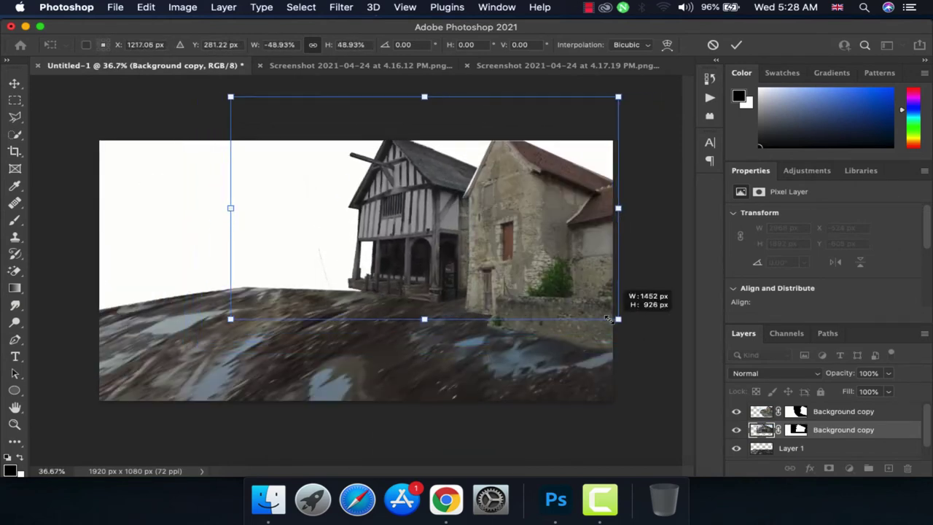
# Shrink the building further and position it left of the stone house
pyautogui.moveTo(653, 344); pyautogui.dragTo(620, 333)
pyautogui.moveTo(396, 255)
pyautogui.mouseDown()
pyautogui.moveTo(417, 276)
pyautogui.moveTo(438, 271)
pyautogui.mouseUp()
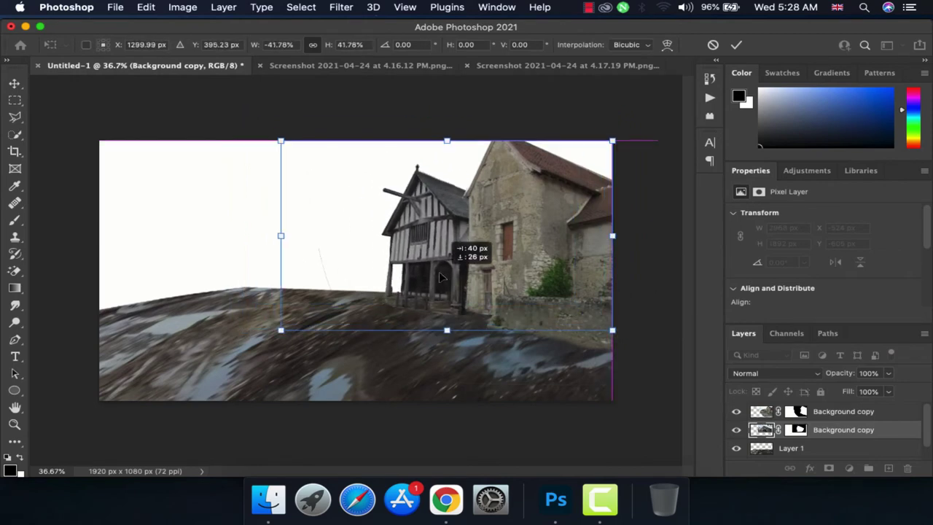
pyautogui.press('super+minus')
pyautogui.scroll(-1, 452, 346)
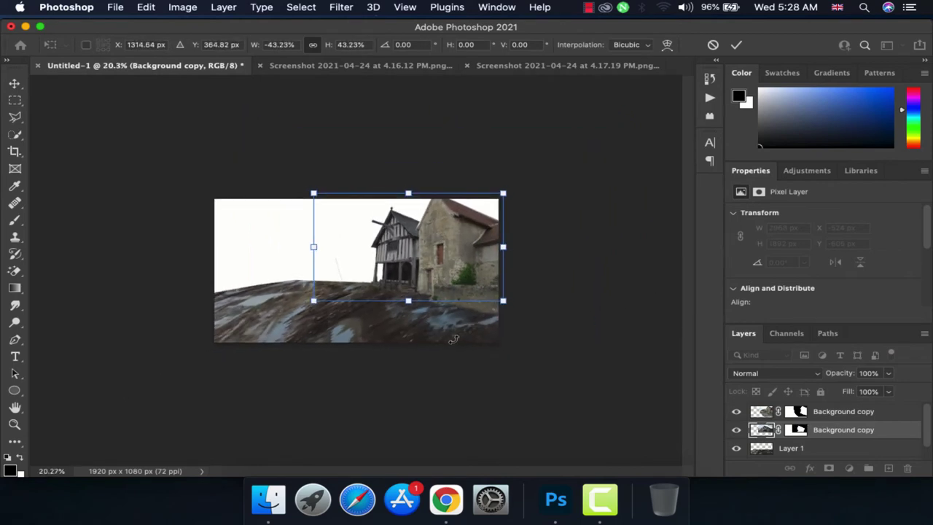
pyautogui.moveTo(438, 280); pyautogui.dragTo(411, 255)
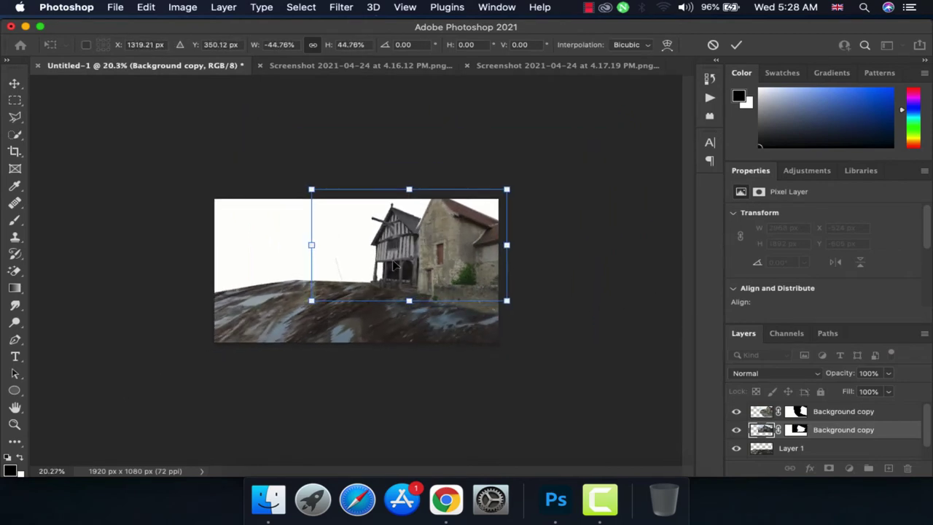
pyautogui.press('Return')
# Warp the building's left edge and corners inward, then target the top building layer's mask
pyautogui.scroll(1, 433, 275)
pyautogui.scroll(1, 436, 275)
pyautogui.press('super+t')
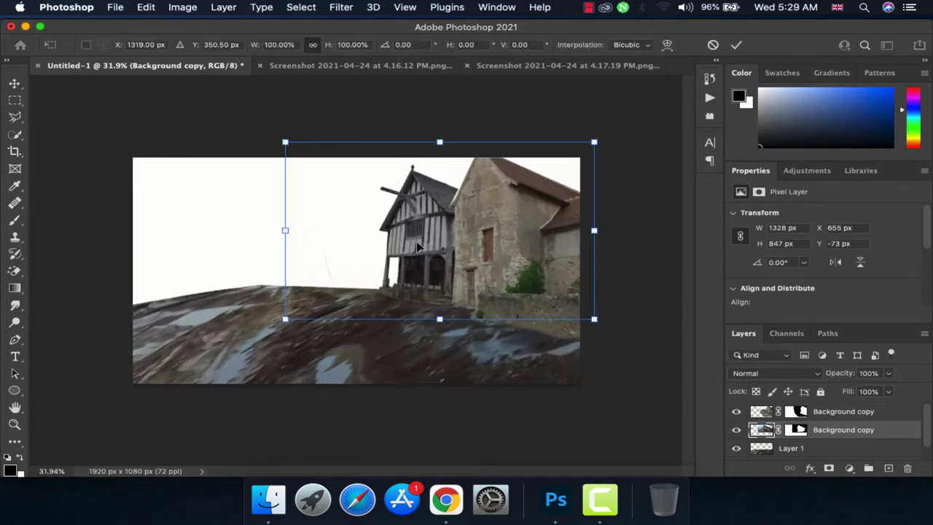
pyautogui.rightClick(417, 259)
pyautogui.click(443, 318)
pyautogui.moveTo(285, 319); pyautogui.dragTo(307, 321)
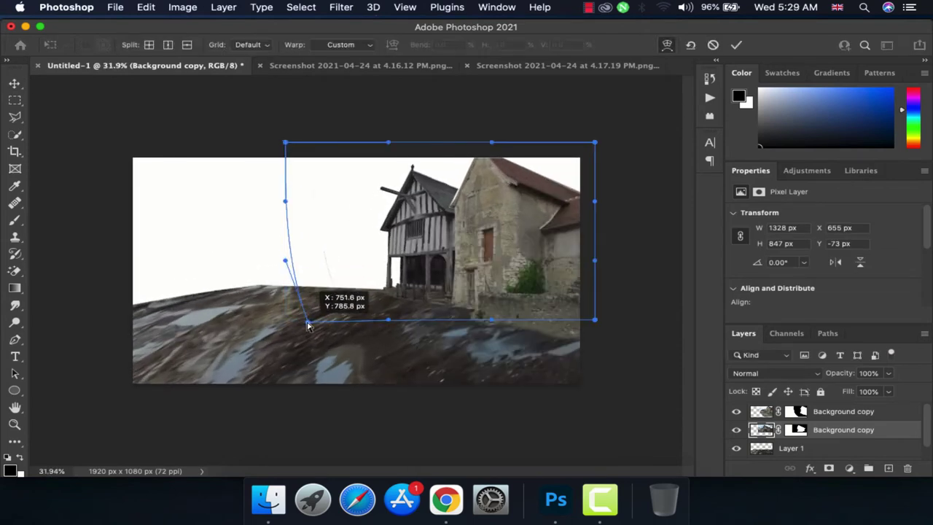
pyautogui.moveTo(285, 201); pyautogui.dragTo(295, 206)
pyautogui.moveTo(285, 142); pyautogui.dragTo(293, 150)
pyautogui.moveTo(285, 261); pyautogui.dragTo(307, 264)
pyautogui.press('Return')
pyautogui.scroll(1, 307, 264)
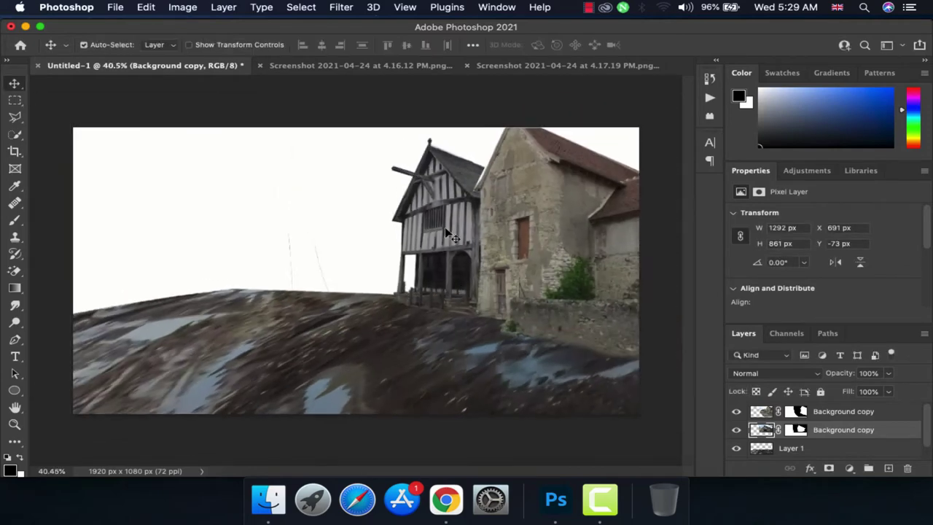
pyautogui.click(796, 411)
# Paint black on the building masks to blend the timber house's base into the hillside
pyautogui.press('b')
pyautogui.press('x')
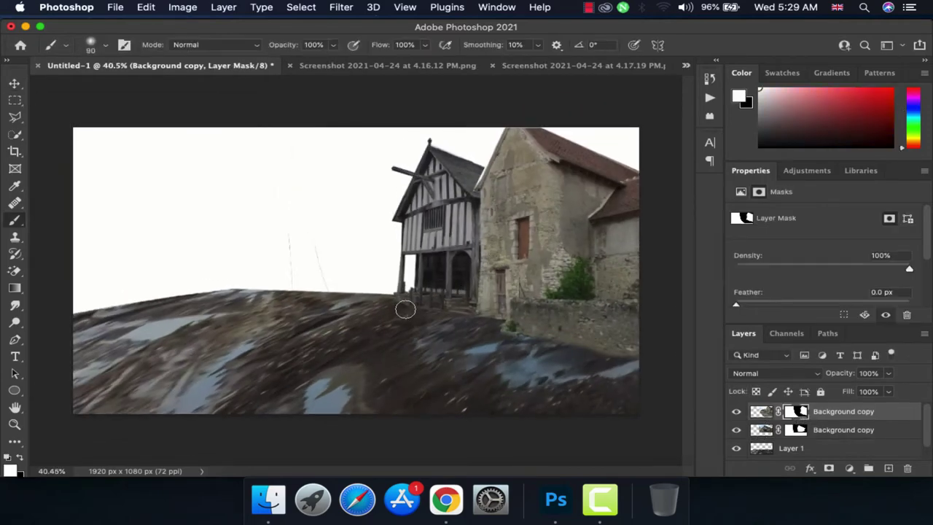
pyautogui.press('super+z')
pyautogui.click(22, 457)
pyautogui.scroll(1, 441, 326)
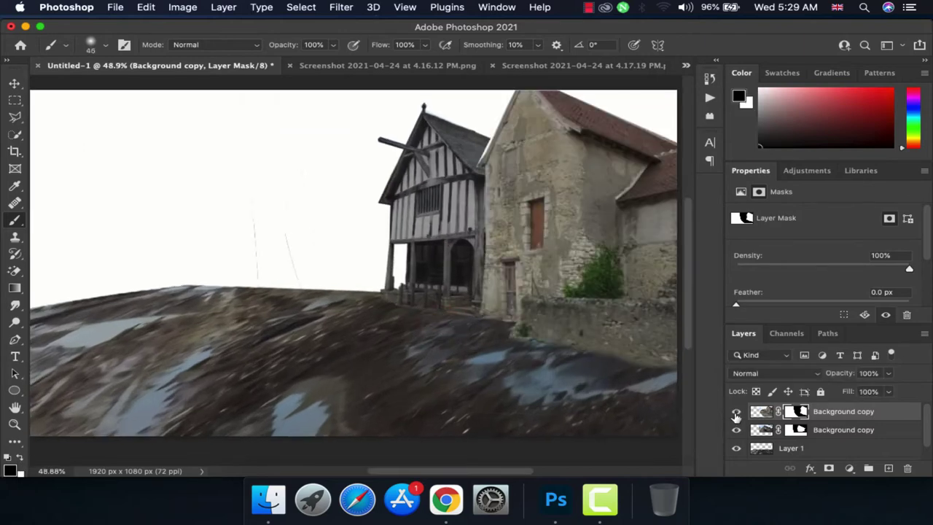
pyautogui.click(755, 430)
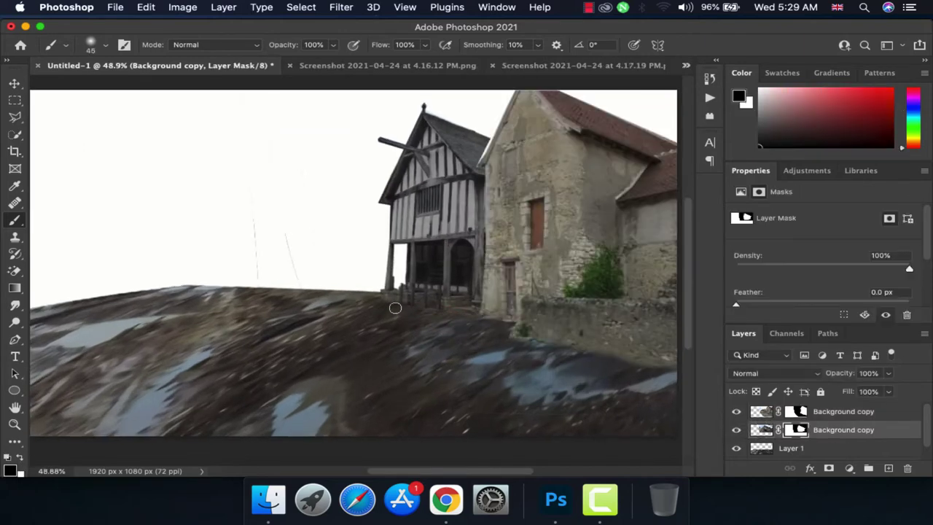
pyautogui.scroll(-2, 490, 338)
pyautogui.scroll(-1, 490, 339)
# Select Layer 1 and close the Screenshot 2021-04-24 at 4.16.12 PM.png document
pyautogui.press('v')
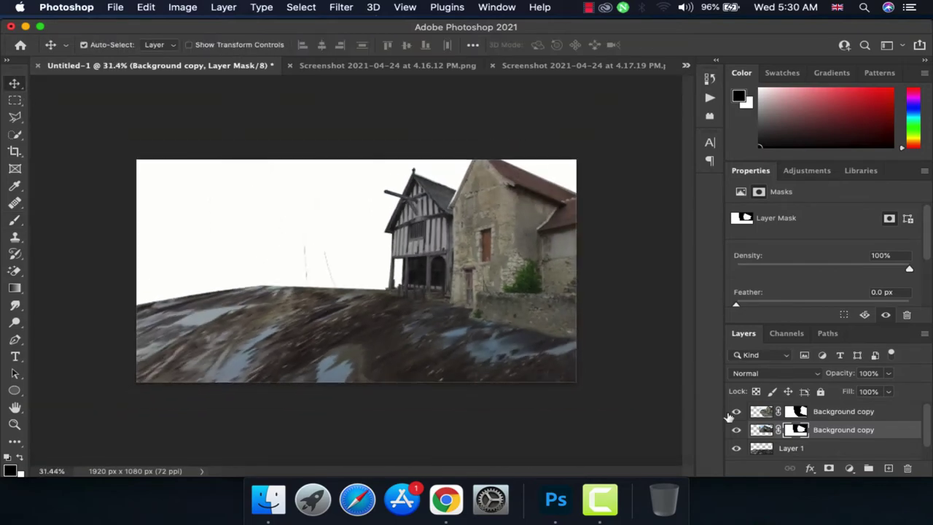
pyautogui.click(791, 447)
pyautogui.click(319, 66)
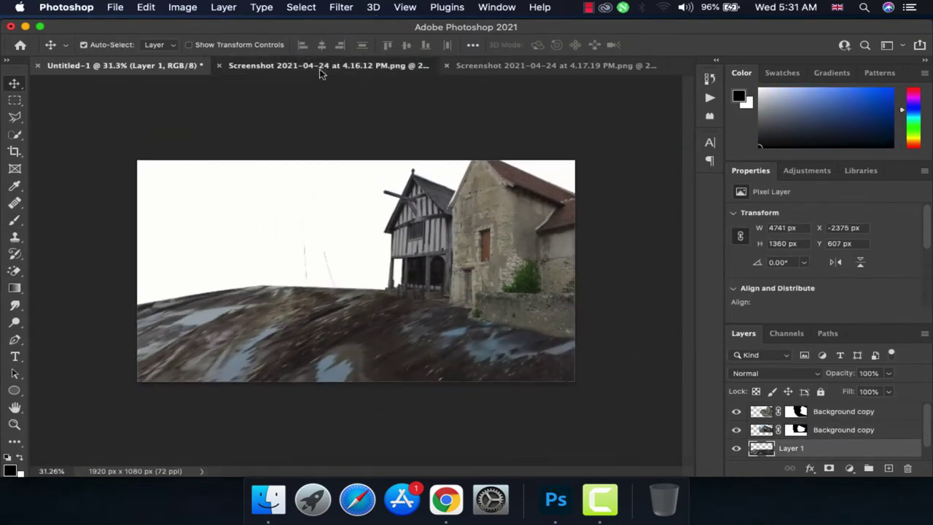
pyautogui.click(163, 65)
# Discard changes to the closed screenshot and bring the church photo in from Downloads
pyautogui.click(371, 191)
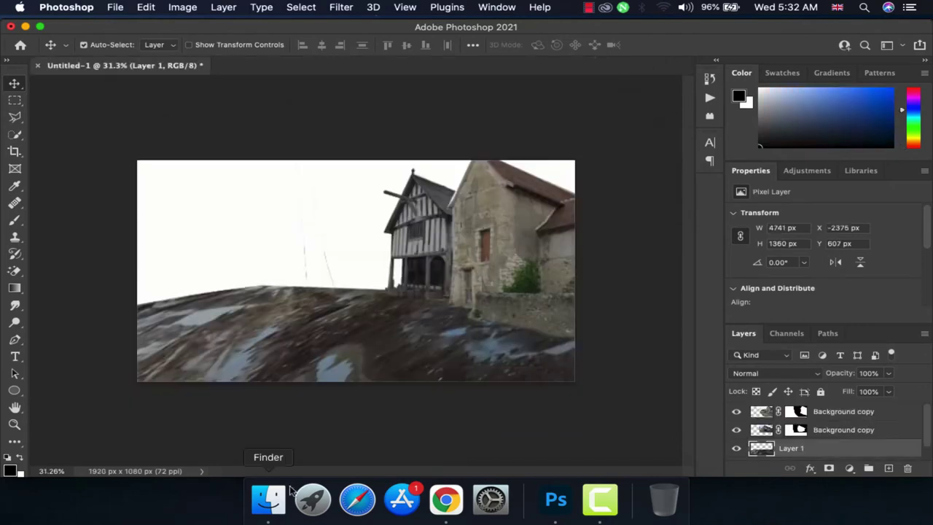
pyautogui.click(268, 499)
pyautogui.moveTo(782, 275); pyautogui.dragTo(291, 62)
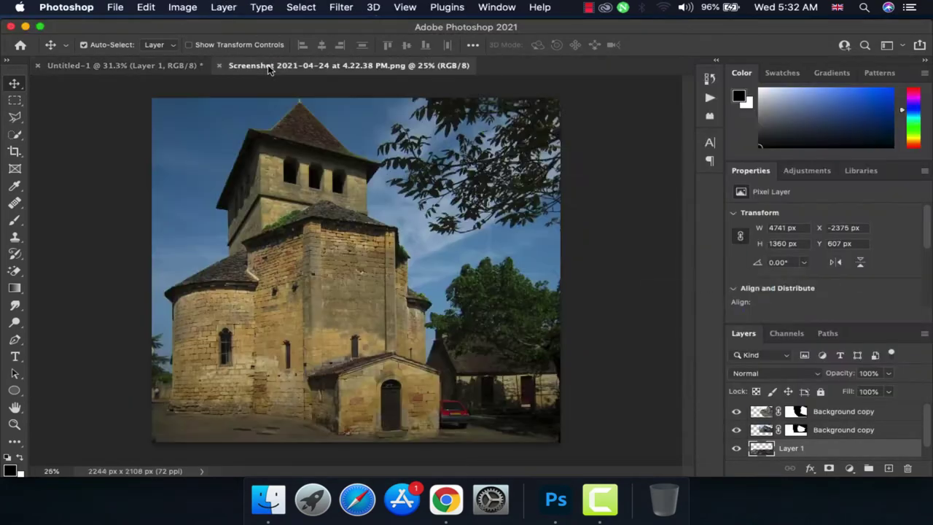
# Trace the church with the Pen tool, make a selection and open Select and Mask
pyautogui.press('p')
pyautogui.press('super+plus')
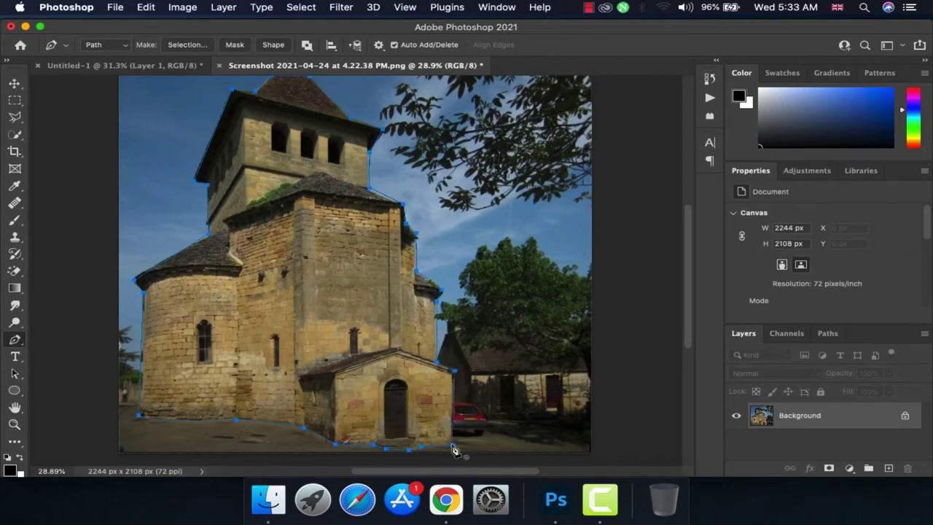
pyautogui.rightClick(446, 408)
pyautogui.click(328, 321)
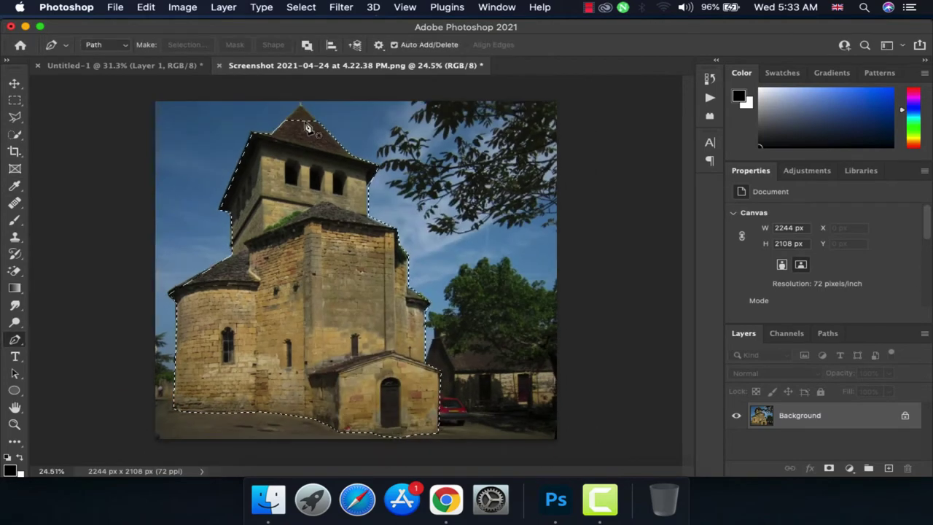
pyautogui.click(13, 136)
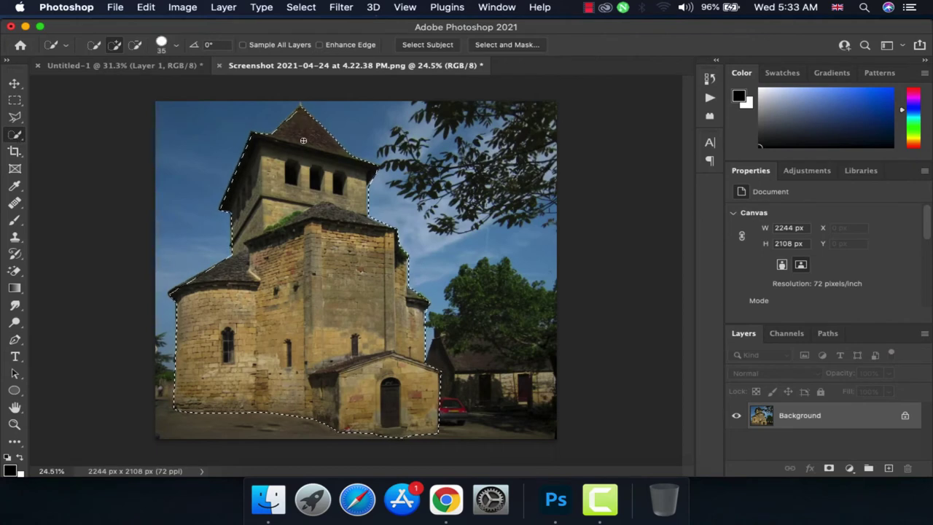
pyautogui.press('super+alt+r')
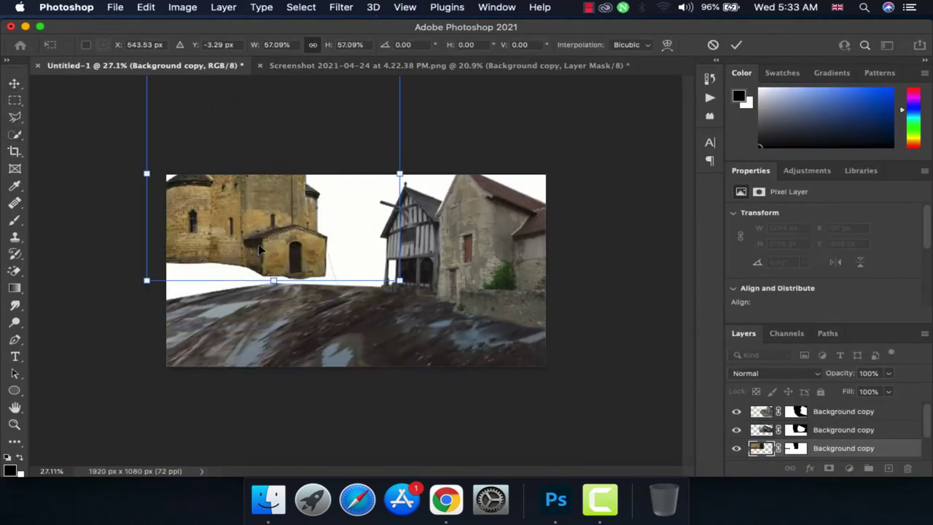
# Shrink, mirror and move the church cut-out up behind the timber house
pyautogui.moveTo(590, 441); pyautogui.dragTo(398, 327)
pyautogui.moveTo(323, 286)
pyautogui.mouseDown()
pyautogui.moveTo(248, 297)
pyautogui.moveTo(378, 263)
pyautogui.mouseUp()
pyautogui.rightClick(248, 297)
pyautogui.click(291, 451)
pyautogui.moveTo(515, 310); pyautogui.dragTo(448, 258)
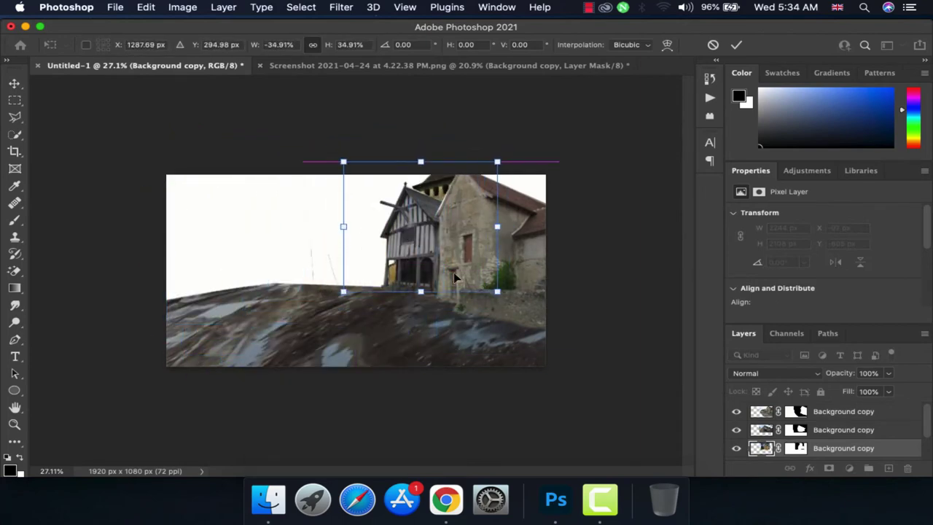
pyautogui.press('Return')
# Scale the church down twice more, to about 90 percent
pyautogui.scroll(5, 397, 325)
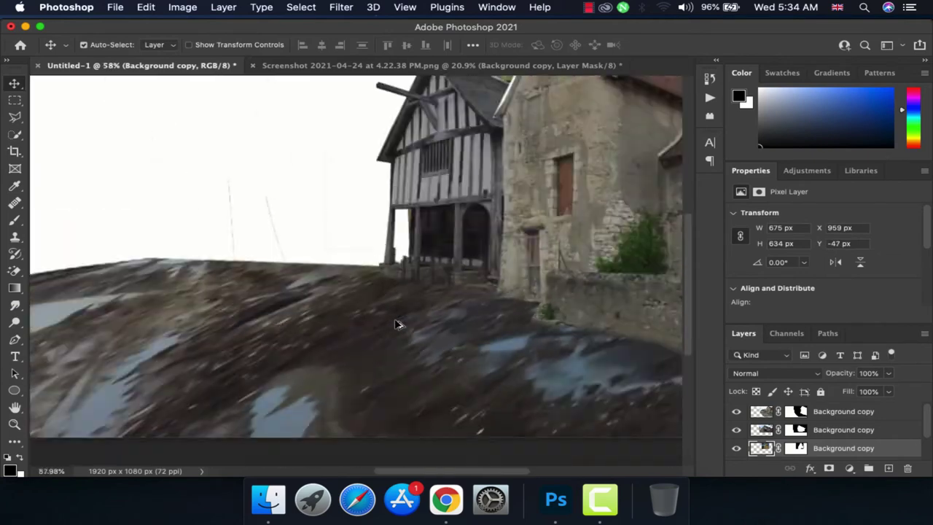
pyautogui.scroll(-6, 397, 324)
pyautogui.scroll(3, 402, 330)
pyautogui.hotkey('ctrl', 't')
pyautogui.moveTo(510, 293); pyautogui.dragTo(502, 286)
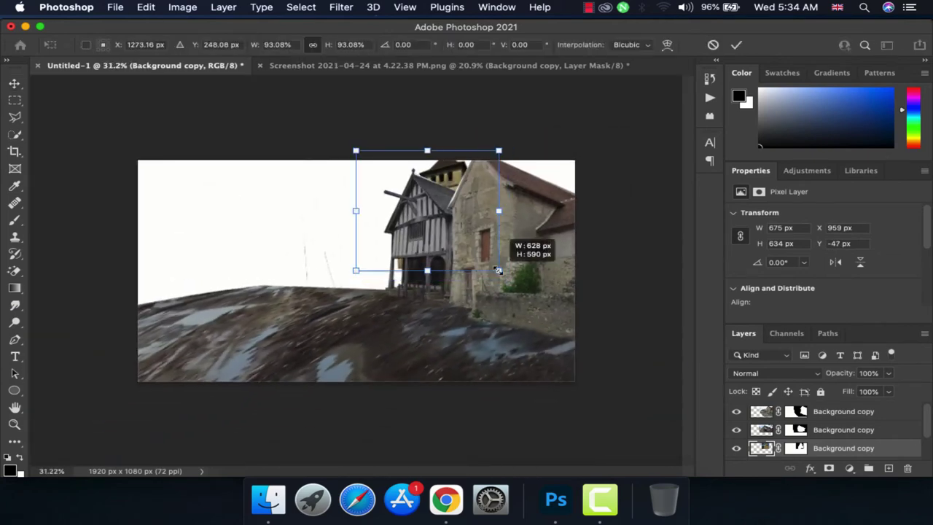
pyautogui.press('Return')
pyautogui.hotkey('ctrl', 't')
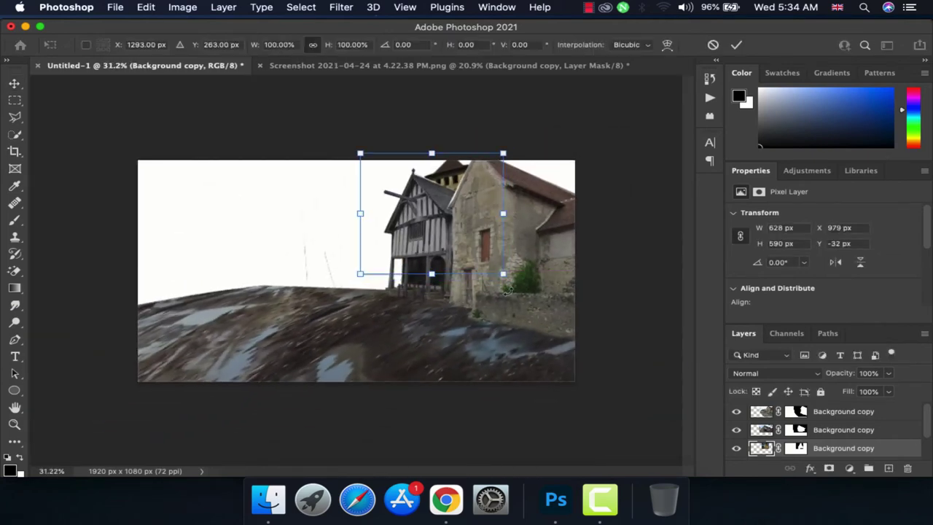
pyautogui.moveTo(504, 264); pyautogui.dragTo(497, 263)
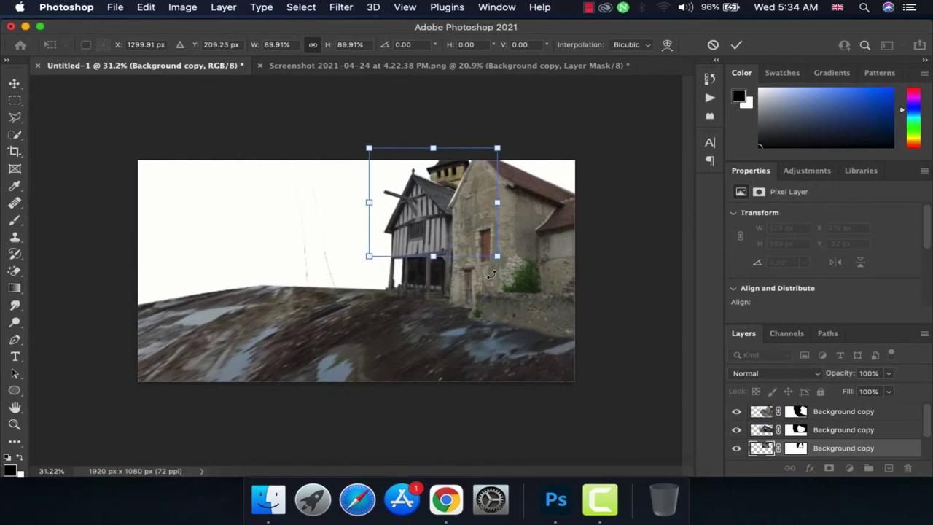
pyautogui.press('Return')
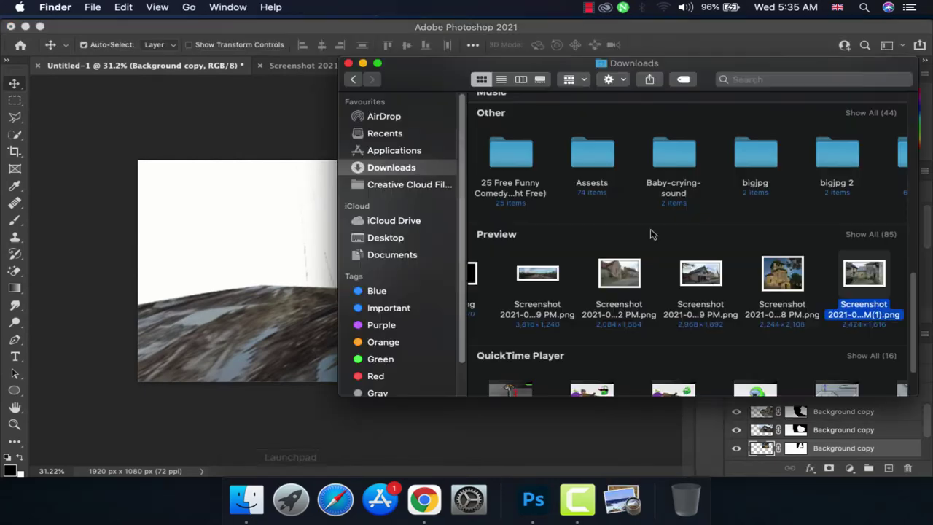
# Bring the stone houses photo into Photoshop and trace the central buildings with the Pen tool
pyautogui.moveTo(860, 276); pyautogui.dragTo(652, 73)
pyautogui.press('p')
pyautogui.click(516, 363)
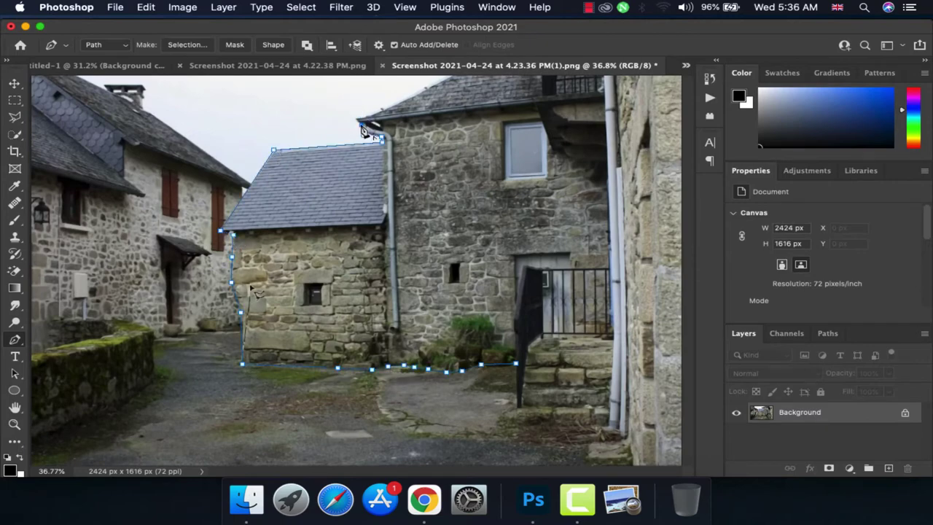
pyautogui.scroll(-3, 473, 109)
pyautogui.scroll(2, 566, 399)
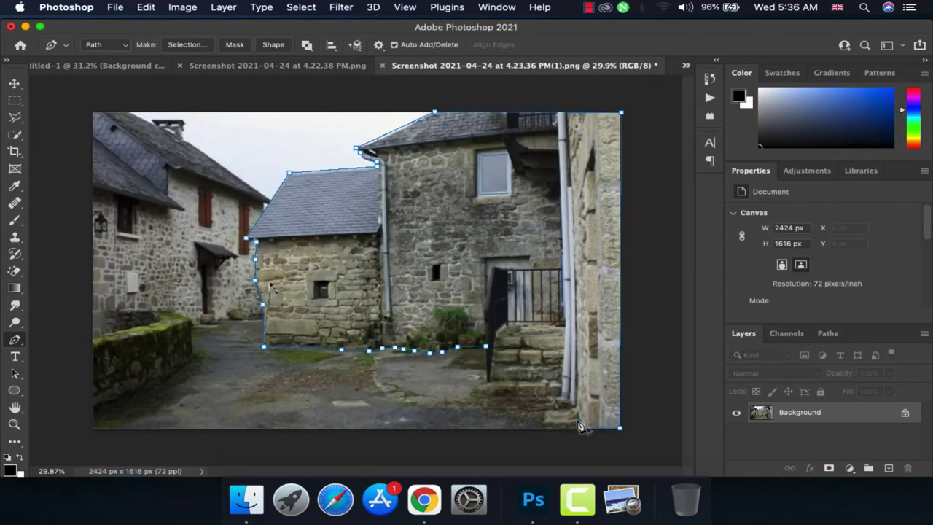
# Convert the houses path to a selection and refine it into a layer mask
pyautogui.rightClick(490, 368)
pyautogui.click(469, 308)
pyautogui.press('Return')
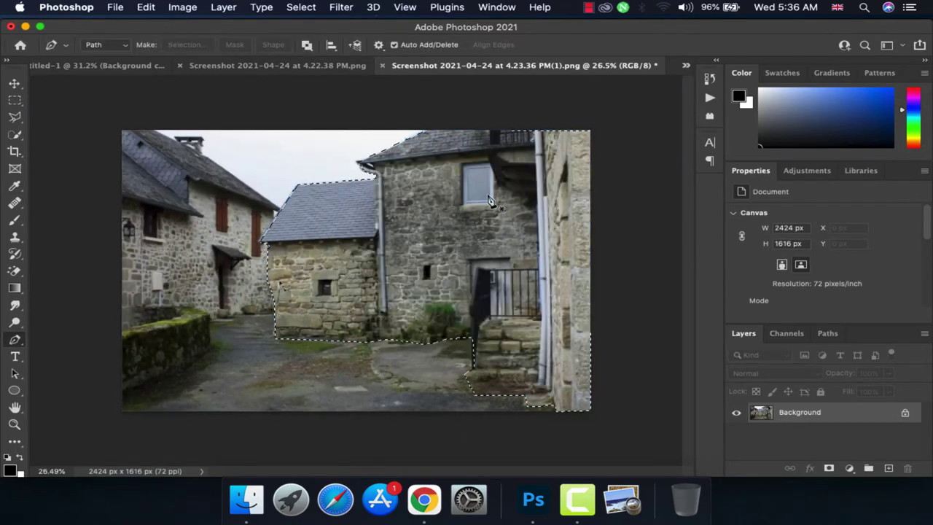
pyautogui.hotkey('ctrl', 'alt', 'r')
pyautogui.click(898, 457)
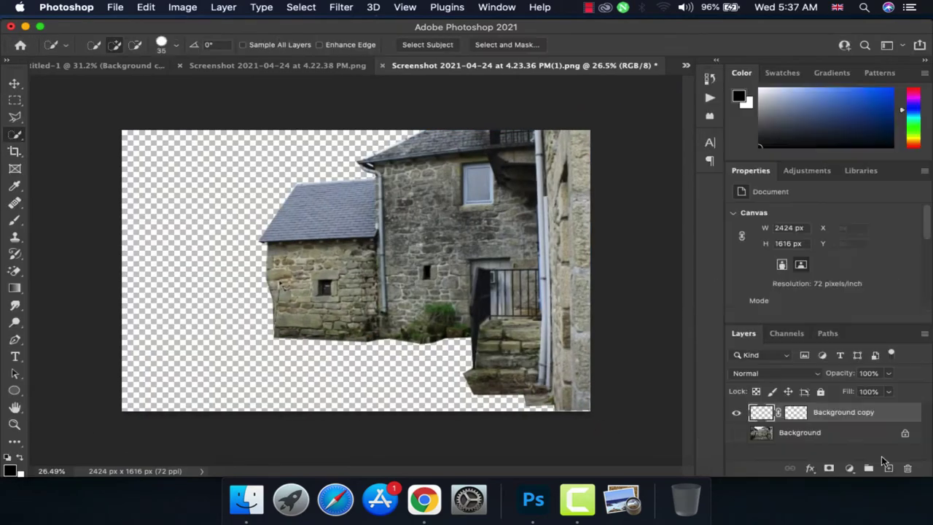
# Scale the stone houses, flip them horizontally and move them to the left side
pyautogui.moveTo(572, 381); pyautogui.dragTo(357, 340)
pyautogui.rightClick(307, 229)
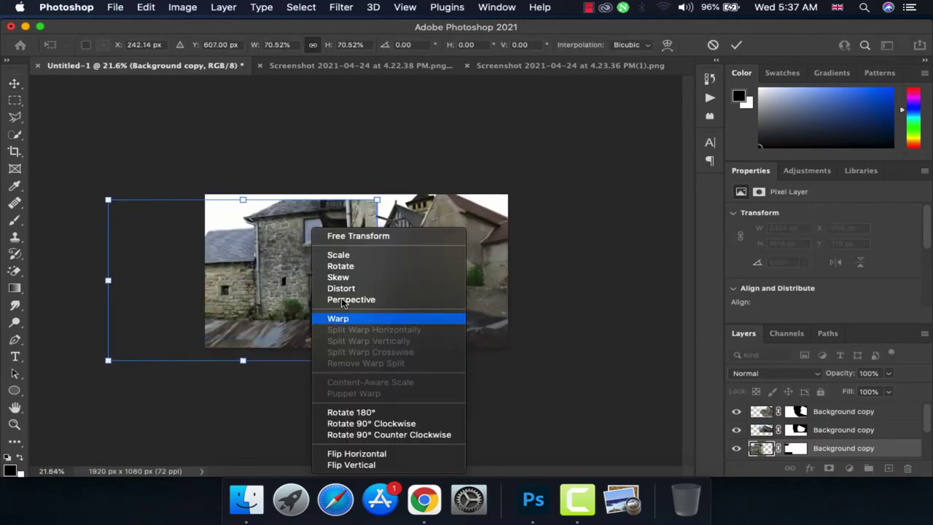
pyautogui.click(354, 471)
pyautogui.moveTo(334, 270)
pyautogui.mouseDown()
pyautogui.moveTo(367, 324)
pyautogui.moveTo(412, 334)
pyautogui.mouseUp()
pyautogui.press('Return')
# Enlarge the houses slightly to fill the left edge and paint on their layer mask
pyautogui.hotkey('ctrl', '0')
pyautogui.scroll(2, 243, 337)
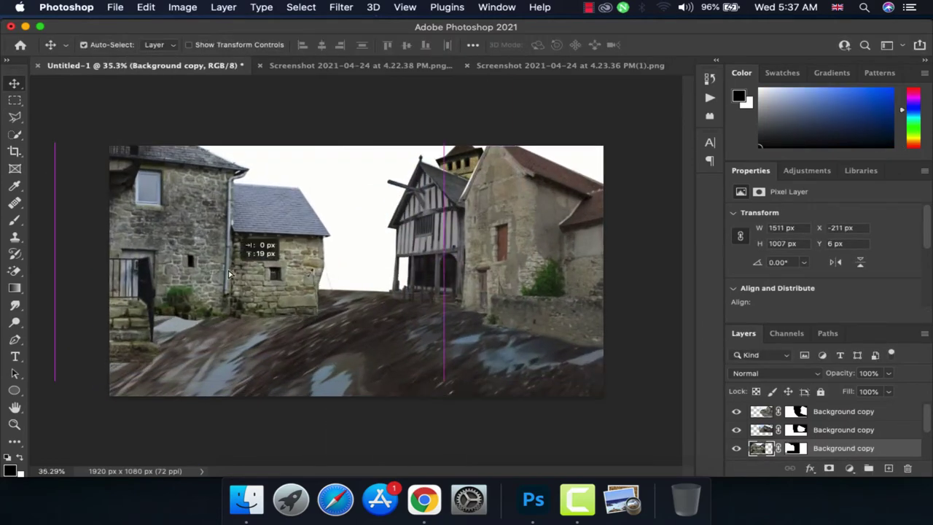
pyautogui.hotkey('ctrl', 't')
pyautogui.moveTo(54, 379); pyautogui.dragTo(46, 389)
pyautogui.press('Return')
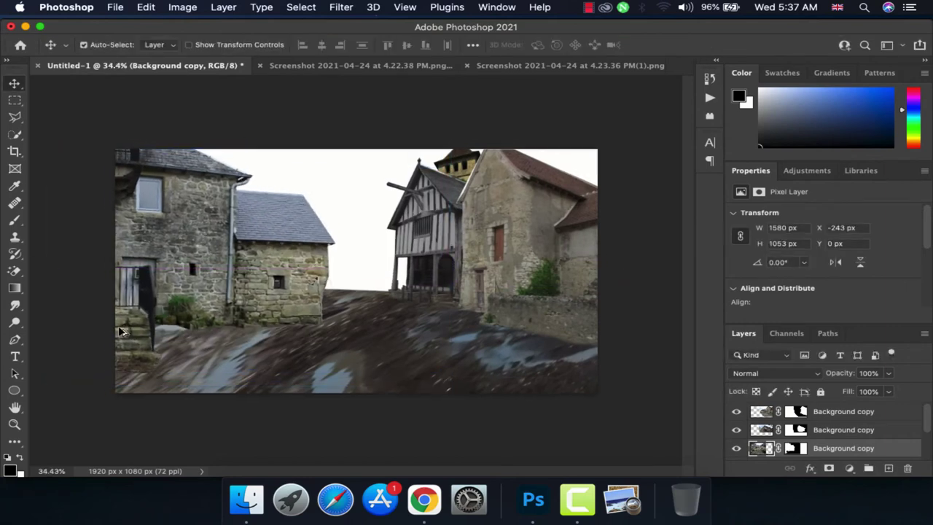
pyautogui.hotkey('ctrl', '\\')
pyautogui.press('b')
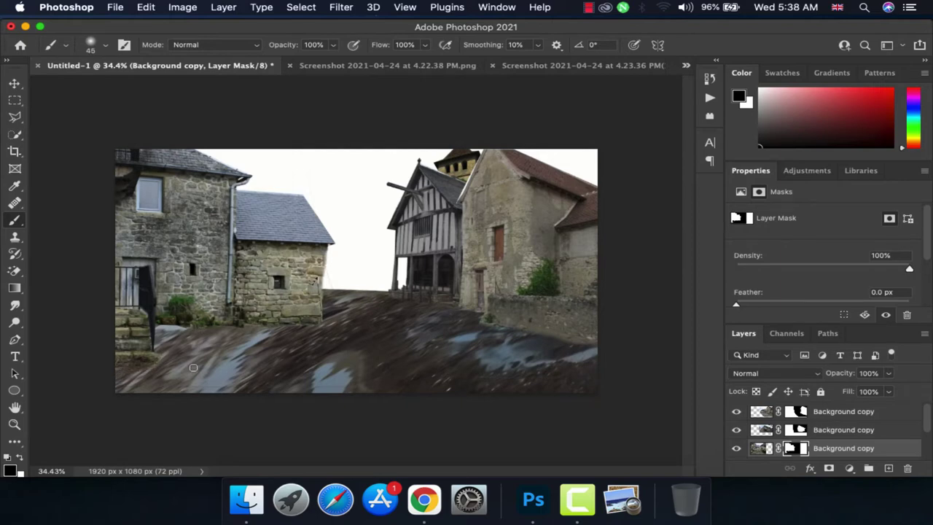
pyautogui.scroll(-2, 193, 367)
pyautogui.press('v')
# Warp the left edges of the top and second building layers into place
pyautogui.keyDown('ctrl'); pyautogui.click(260, 219); pyautogui.keyUp('ctrl')
pyautogui.hotkey('ctrl', 't')
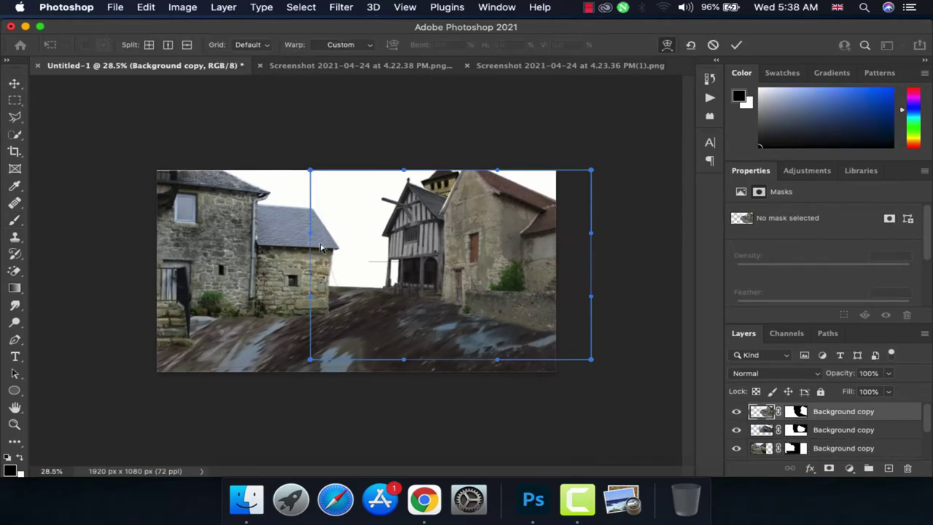
pyautogui.moveTo(309, 170); pyautogui.dragTo(336, 172)
pyautogui.moveTo(310, 358); pyautogui.dragTo(313, 357)
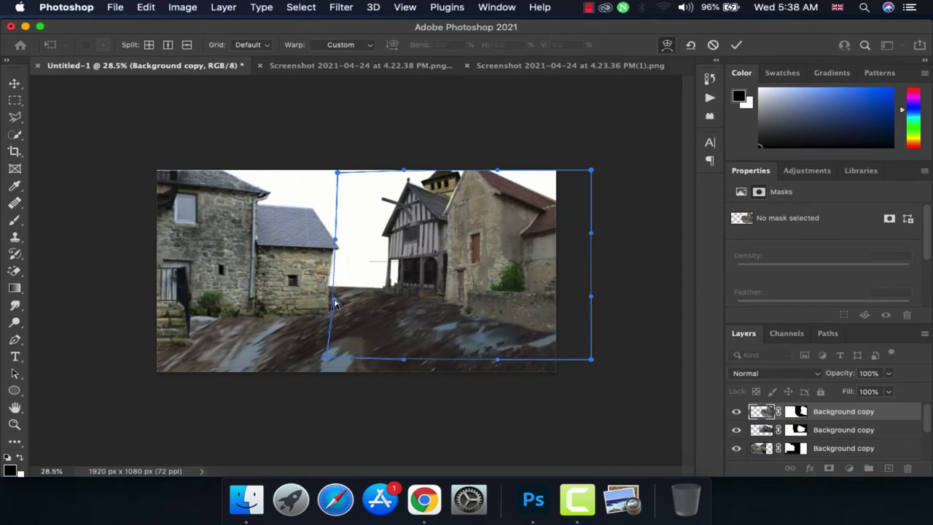
pyautogui.press('Return')
pyautogui.keyDown('ctrl'); pyautogui.click(335, 303); pyautogui.keyUp('ctrl')
pyautogui.hotkey('ctrl', 't')
pyautogui.moveTo(302, 156); pyautogui.dragTo(413, 169)
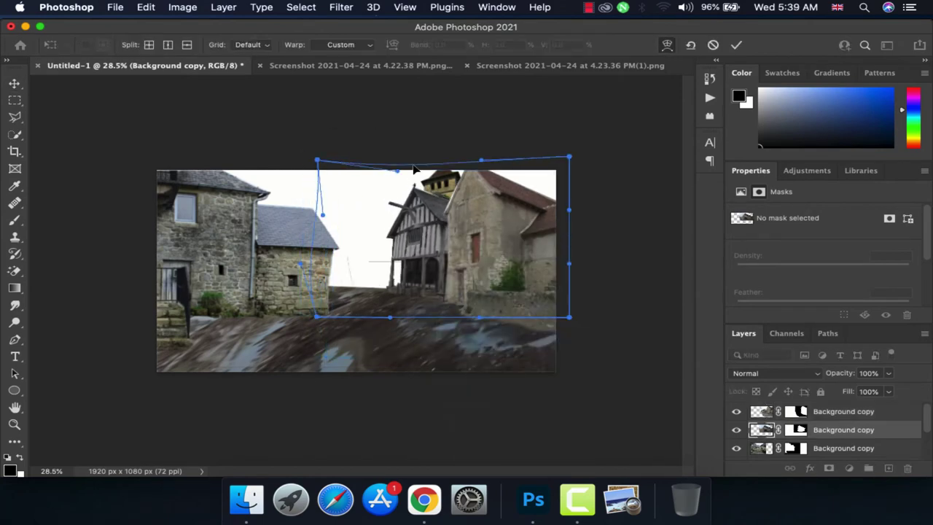
pyautogui.press('Return')
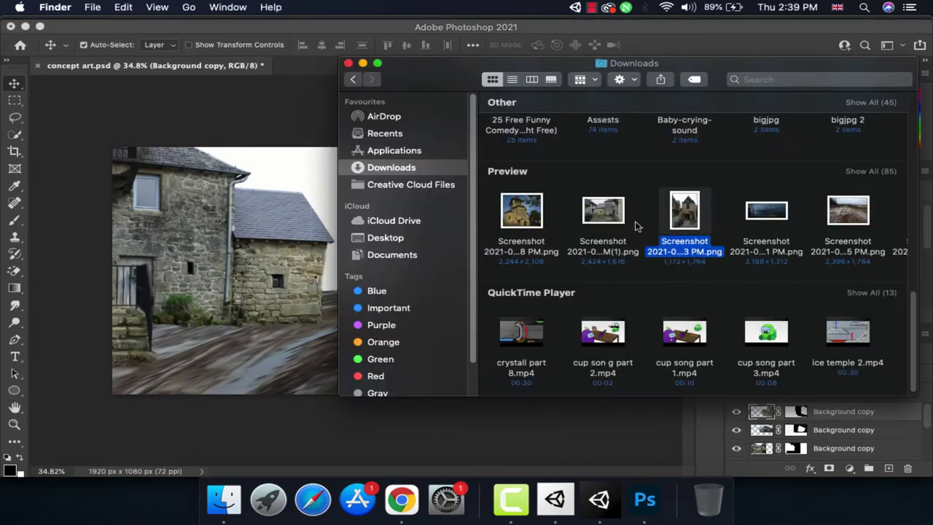
# Place the narrow street photo into the centre of the scene
pyautogui.moveTo(684, 215); pyautogui.dragTo(291, 306)
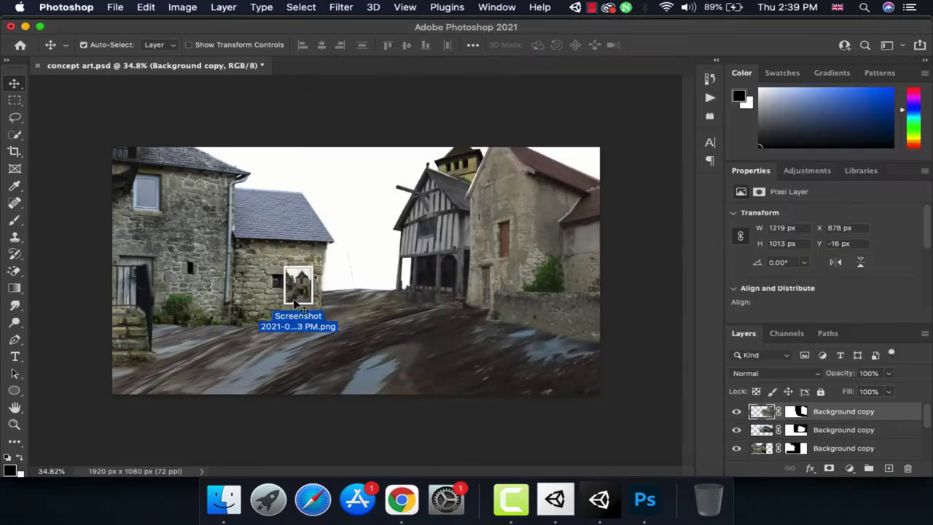
pyautogui.press('Return')
pyautogui.scroll(2, 410, 299)
# Select the small fixture above the shop front and rasterize the street photo layer
pyautogui.scroll(-2, 410, 298)
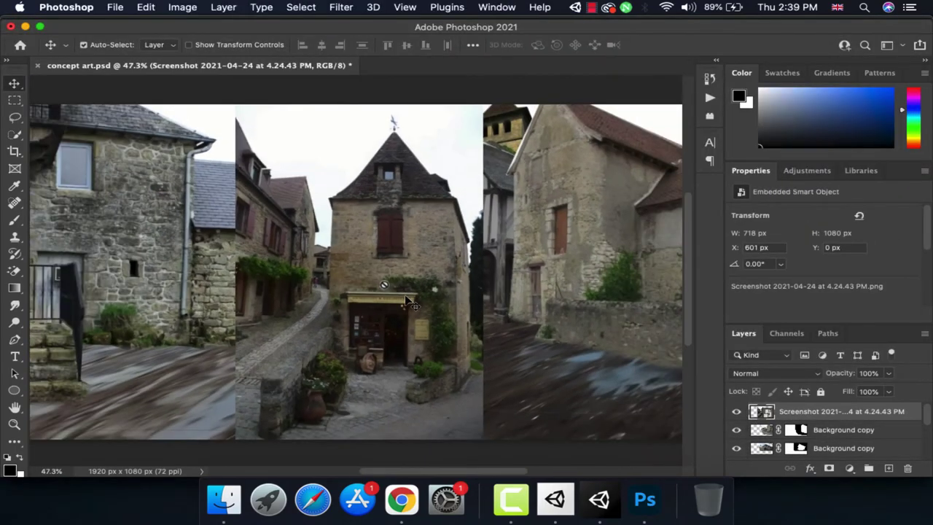
pyautogui.click(14, 100)
pyautogui.moveTo(374, 275); pyautogui.dragTo(389, 286)
pyautogui.rightClick(390, 220)
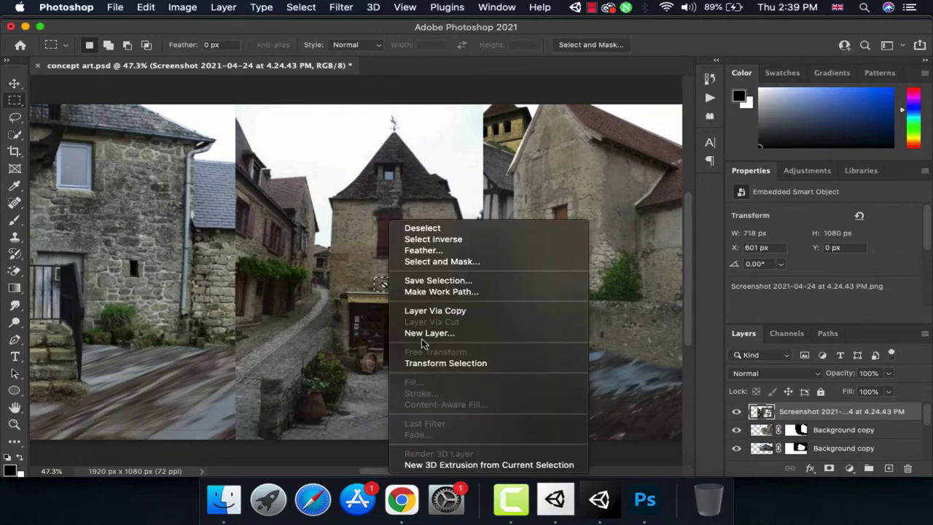
pyautogui.rightClick(809, 411)
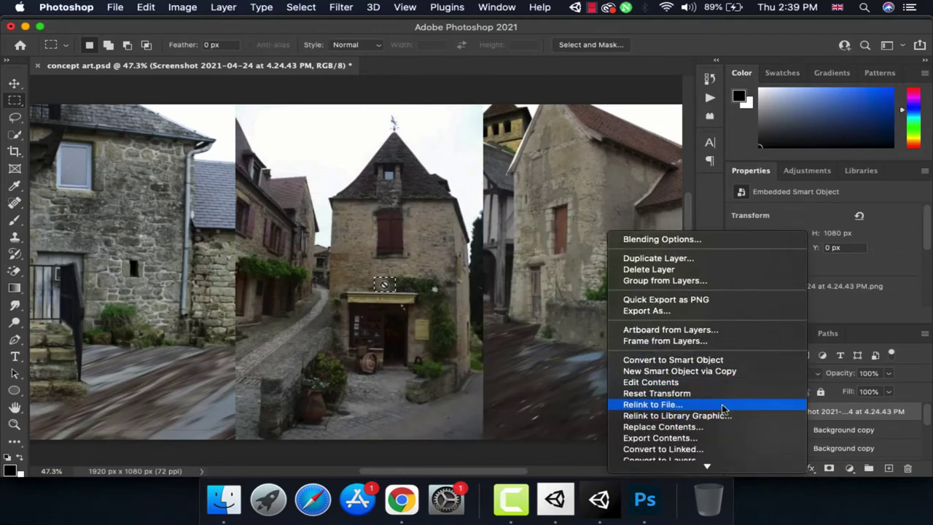
pyautogui.click(685, 435)
# Content-Aware fill the fixture, deselect, and begin tracing the tower house with the Pen tool
pyautogui.rightClick(390, 215)
pyautogui.click(418, 382)
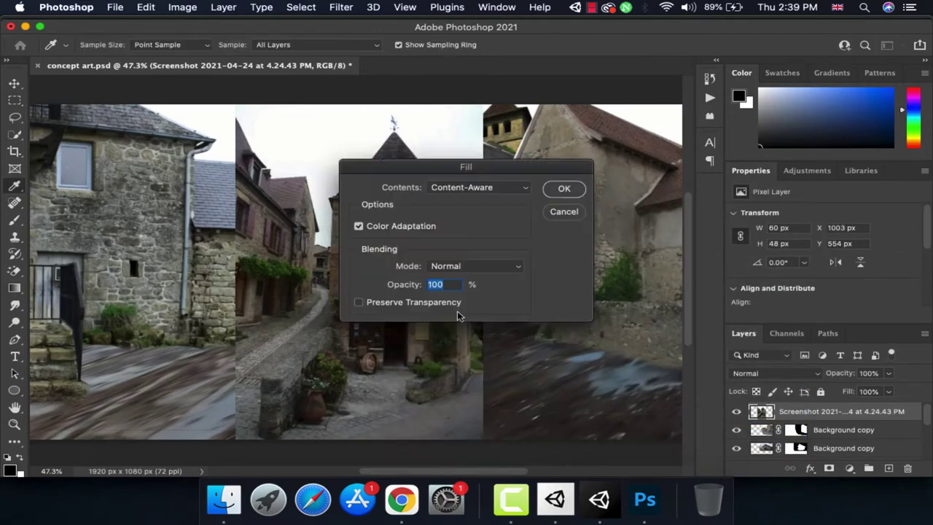
pyautogui.click(562, 188)
pyautogui.press('super+d')
pyautogui.press('super+0')
pyautogui.press('p')
pyautogui.scroll(1, 429, 406)
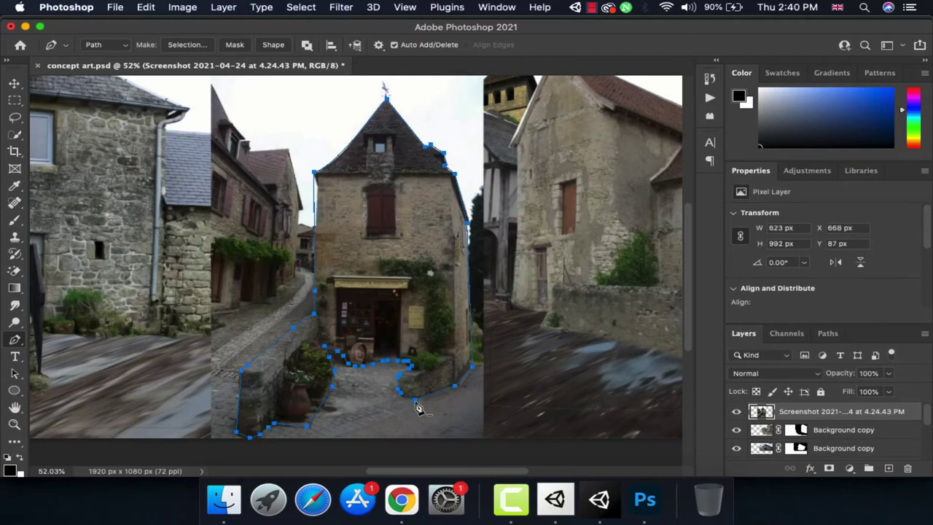
# Turn the house path into a selection and refine it into a masked layer
pyautogui.rightClick(389, 264)
pyautogui.click(419, 284)
pyautogui.press('Return')
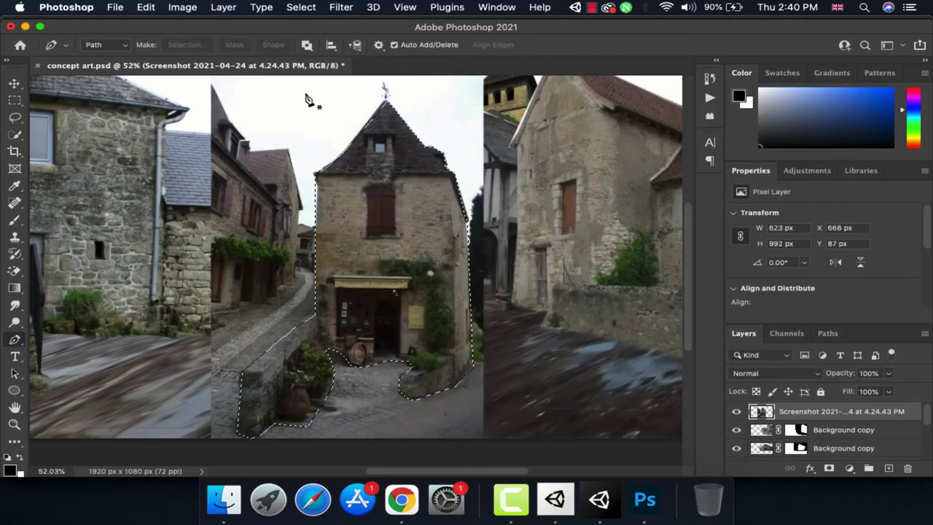
pyautogui.click(14, 134)
pyautogui.click(496, 44)
pyautogui.scroll(-5, 769, 372)
pyautogui.scroll(-5, 770, 372)
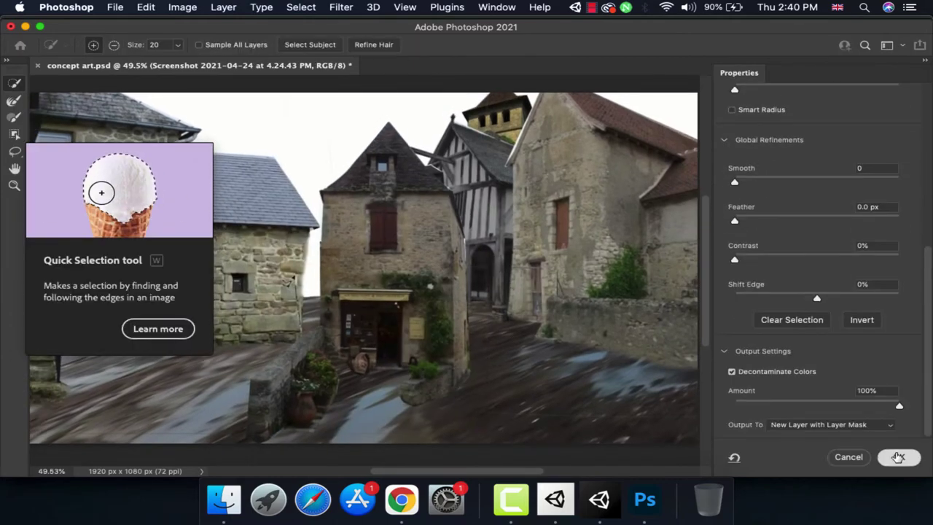
pyautogui.click(898, 457)
pyautogui.click(15, 85)
# Shrink the tower house, flip it horizontally and move it to the street's far end
pyautogui.click(364, 255)
pyautogui.hotkey('ctrl', 't')
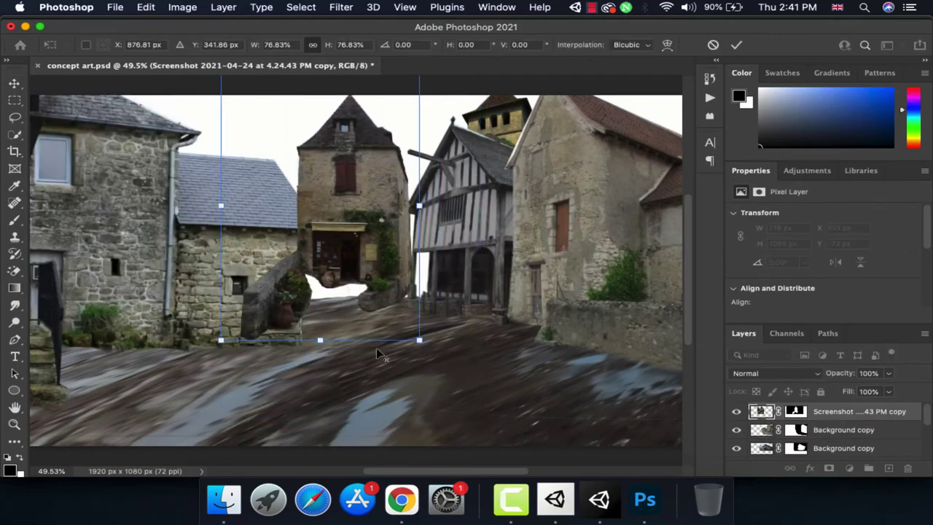
pyautogui.scroll(-3, 352, 253)
pyautogui.scroll(-1, 353, 252)
pyautogui.moveTo(406, 322); pyautogui.dragTo(406, 331)
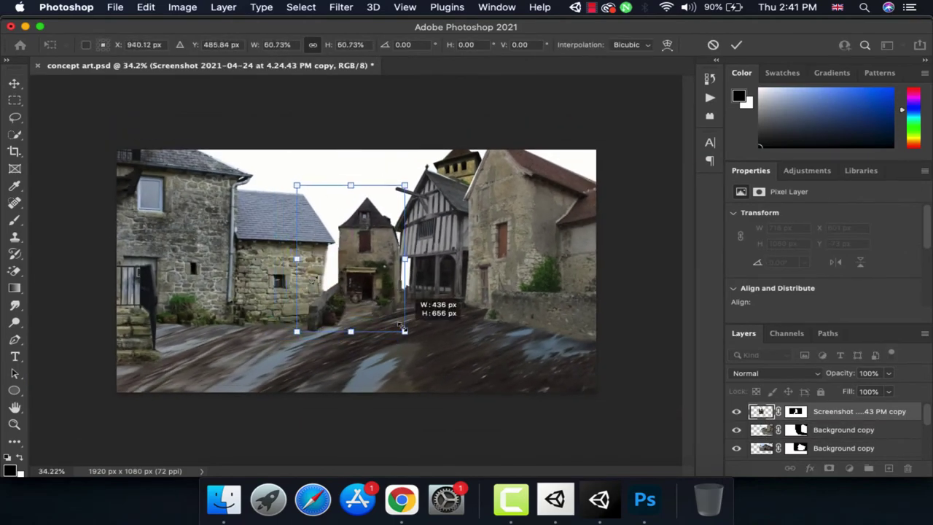
pyautogui.rightClick(377, 225)
pyautogui.click(397, 448)
pyautogui.moveTo(342, 260); pyautogui.dragTo(373, 260)
pyautogui.press('Return')
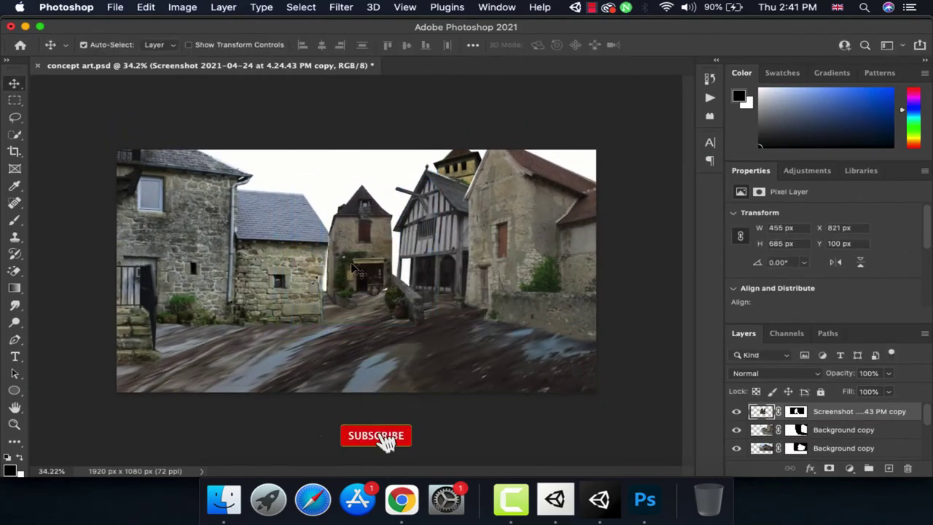
# Move the house layer beneath the foreground buildings, rescale it to fit, and target its mask
pyautogui.moveTo(845, 411); pyautogui.dragTo(833, 430)
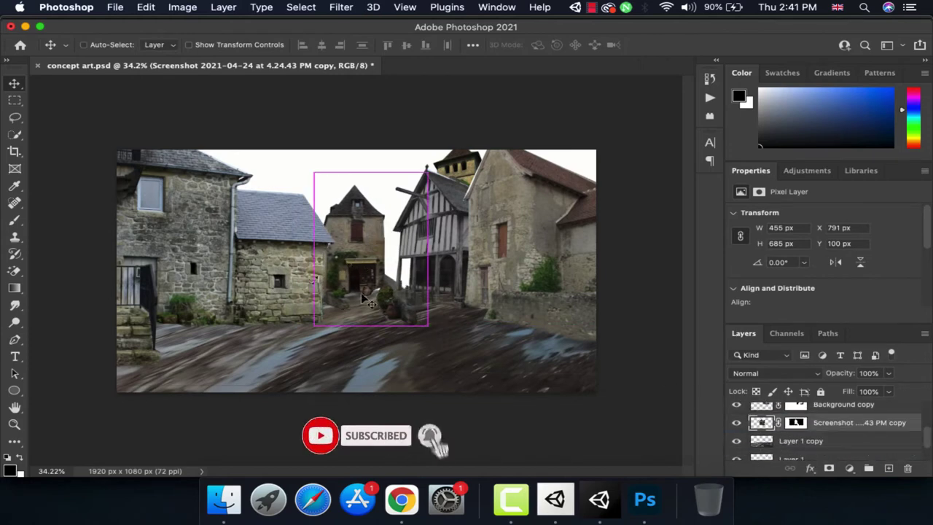
pyautogui.hotkey('ctrl', 't')
pyautogui.moveTo(427, 323); pyautogui.dragTo(375, 276)
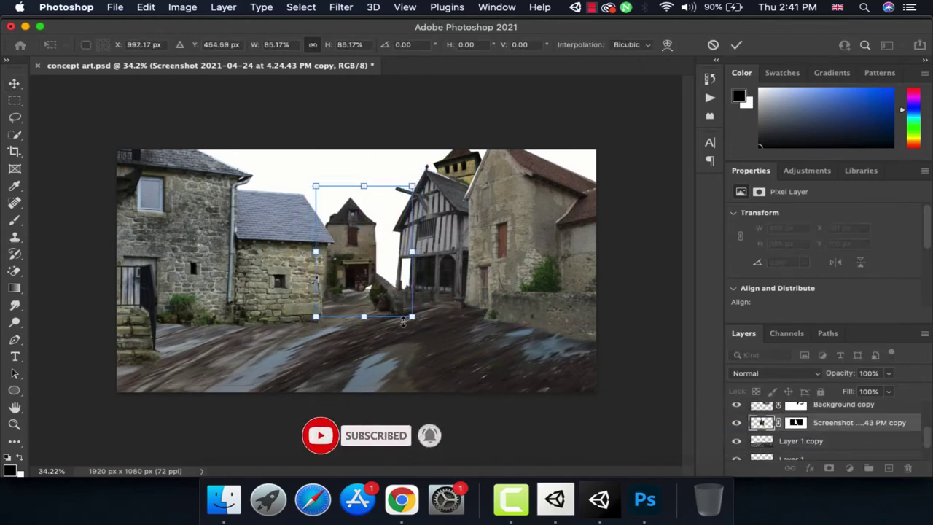
pyautogui.press('Return')
pyautogui.scroll(2, 375, 276)
pyautogui.hotkey('ctrl', '\\')
pyautogui.press('b')
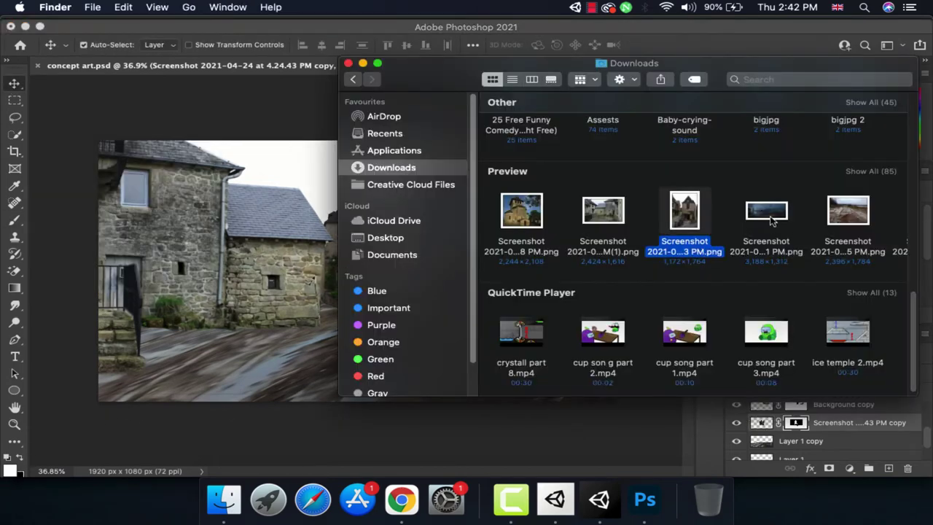
# Place the stormy sky image, move it to the bottom of the stack, and enlarge it behind the buildings
pyautogui.moveTo(687, 209); pyautogui.dragTo(357, 270)
pyautogui.press('Return')
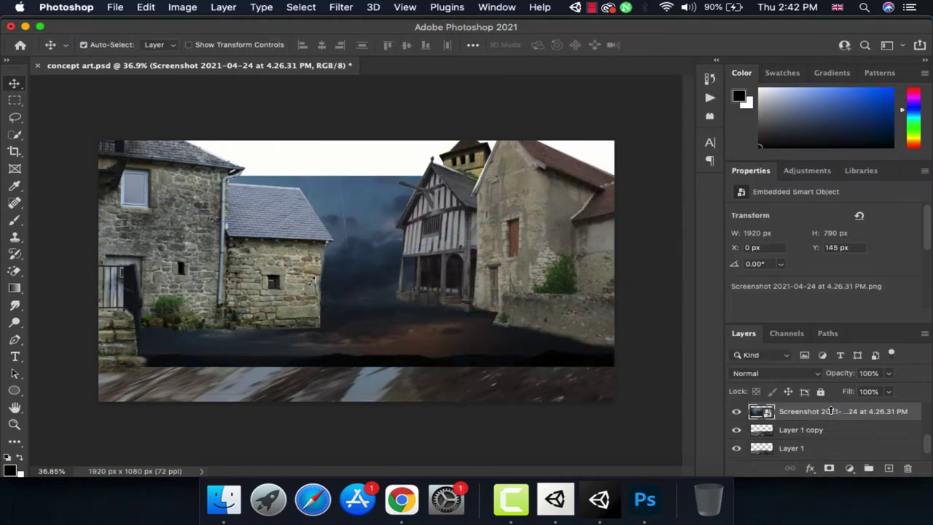
pyautogui.moveTo(831, 411); pyautogui.dragTo(831, 453)
pyautogui.hotkey('ctrl', 't')
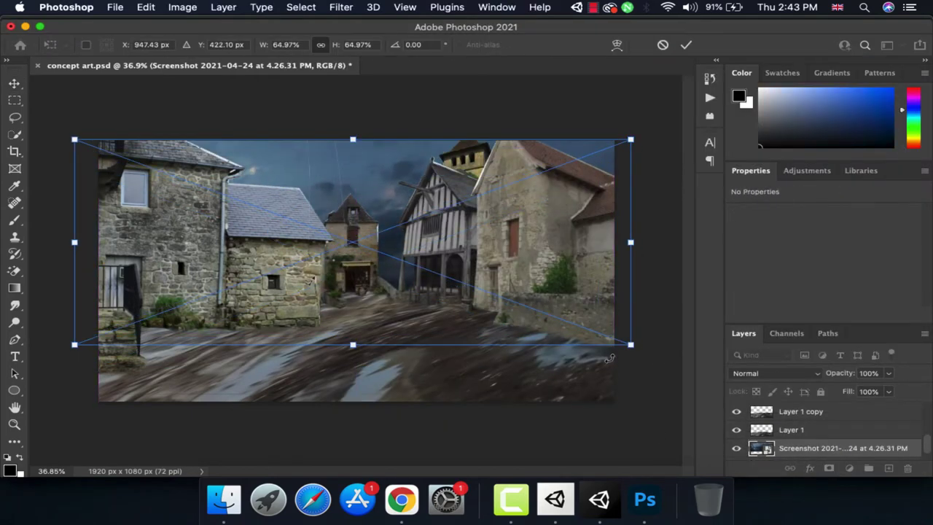
pyautogui.moveTo(609, 358); pyautogui.dragTo(675, 355)
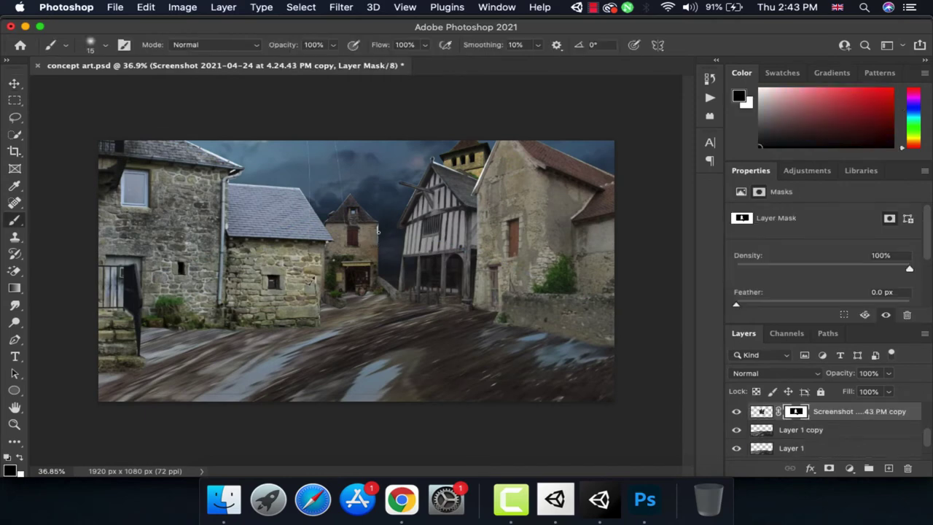
# Transform the house layer's mask to realign it over the new sky
pyautogui.press('v')
pyautogui.hotkey('ctrl', 't')
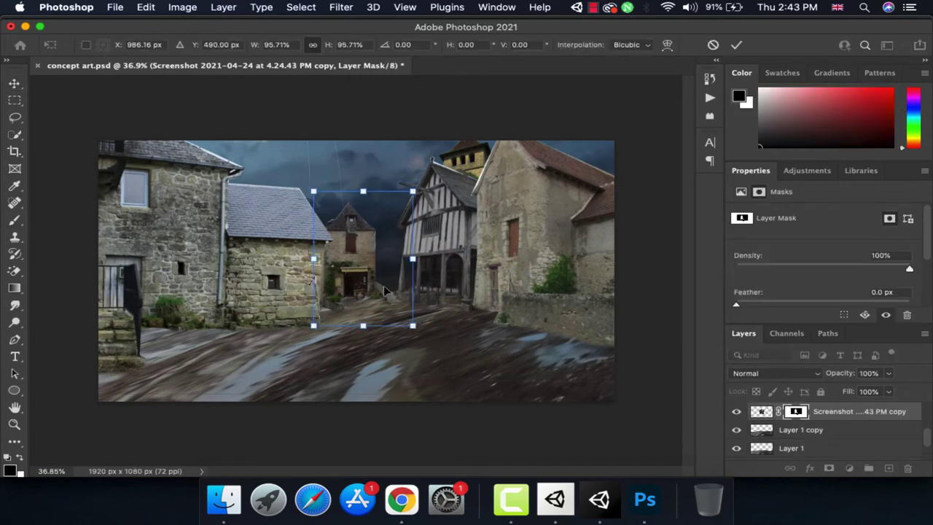
pyautogui.press('Return')
# Open the castle photo from Downloads and trace a closed Pen path around the castle
pyautogui.click(224, 499)
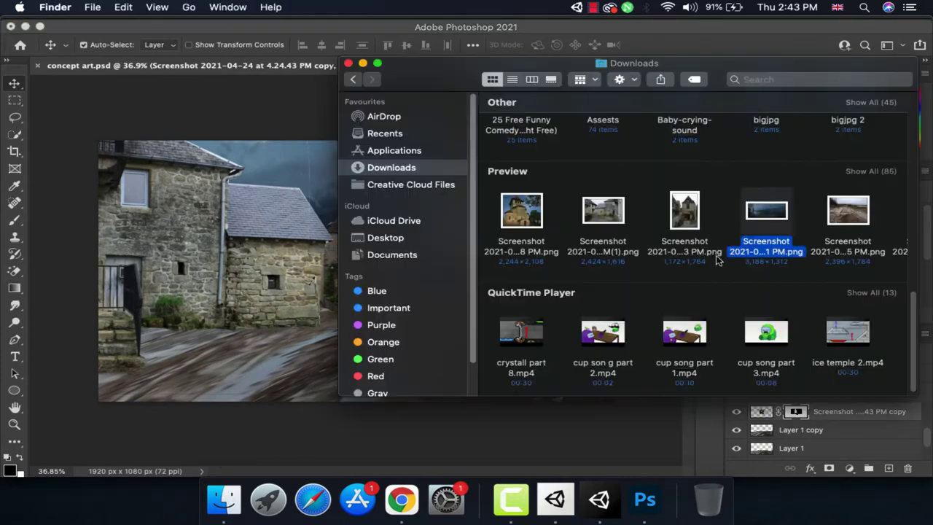
pyautogui.moveTo(834, 219); pyautogui.dragTo(447, 66)
pyautogui.press('p')
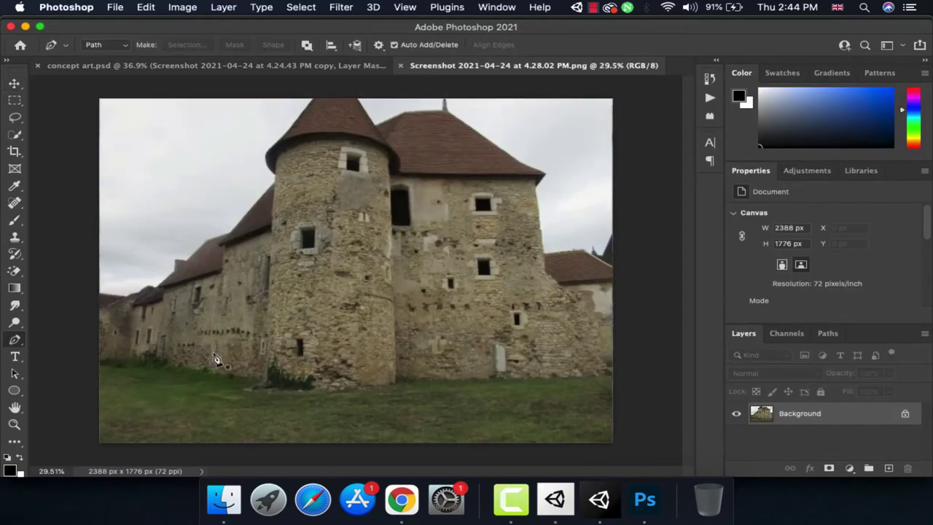
pyautogui.click(210, 372)
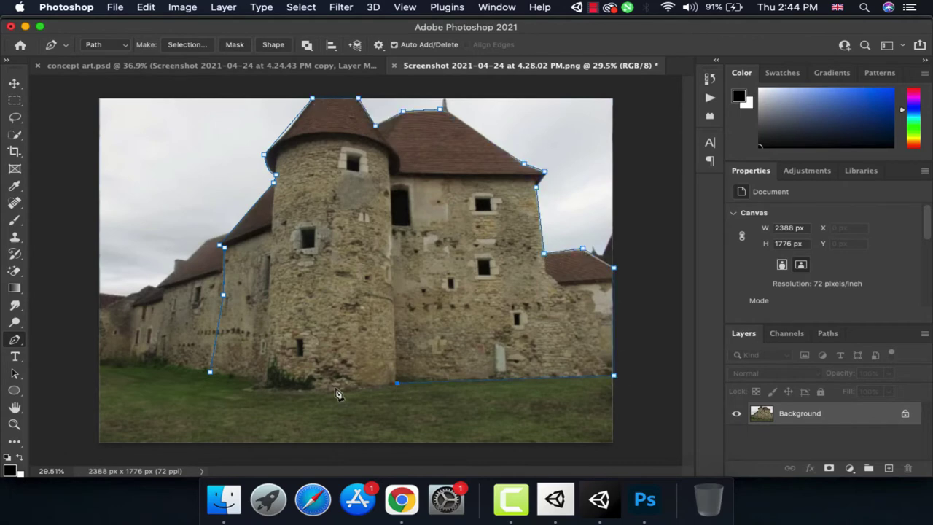
pyautogui.click(211, 372)
# Convert the castle path into a selection and refine it in Select and Mask
pyautogui.rightClick(311, 271)
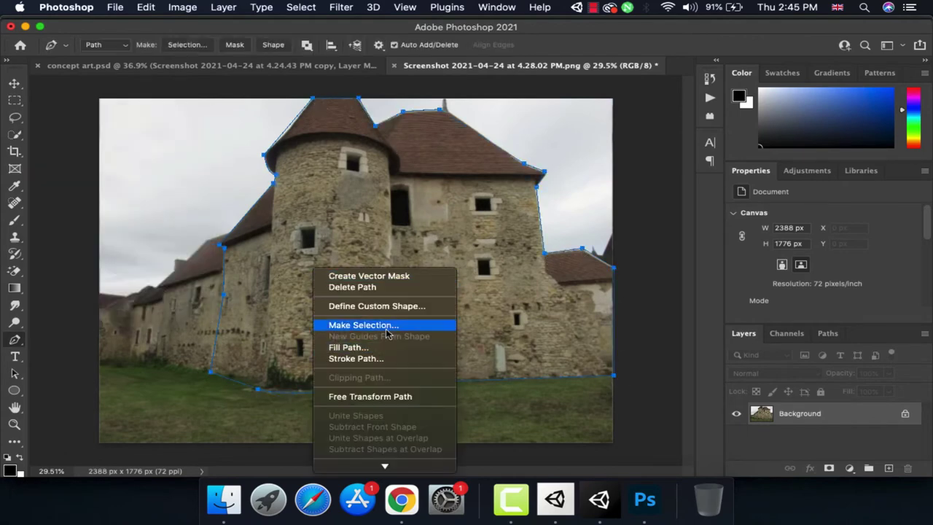
pyautogui.click(374, 323)
pyautogui.press('Return')
pyautogui.press('super+alt+r')
# Output the castle cut-out as a masked layer, bring it into concept art, and shrink it to the upper left
pyautogui.click(899, 456)
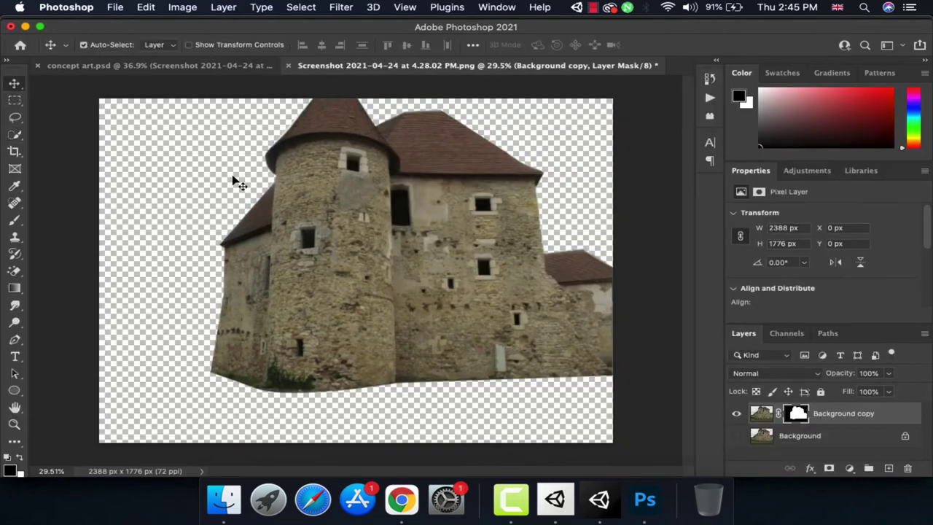
pyautogui.moveTo(231, 179)
pyautogui.mouseDown()
pyautogui.moveTo(294, 184)
pyautogui.moveTo(524, 330)
pyautogui.moveTo(368, 245)
pyautogui.moveTo(372, 232)
pyautogui.mouseUp()
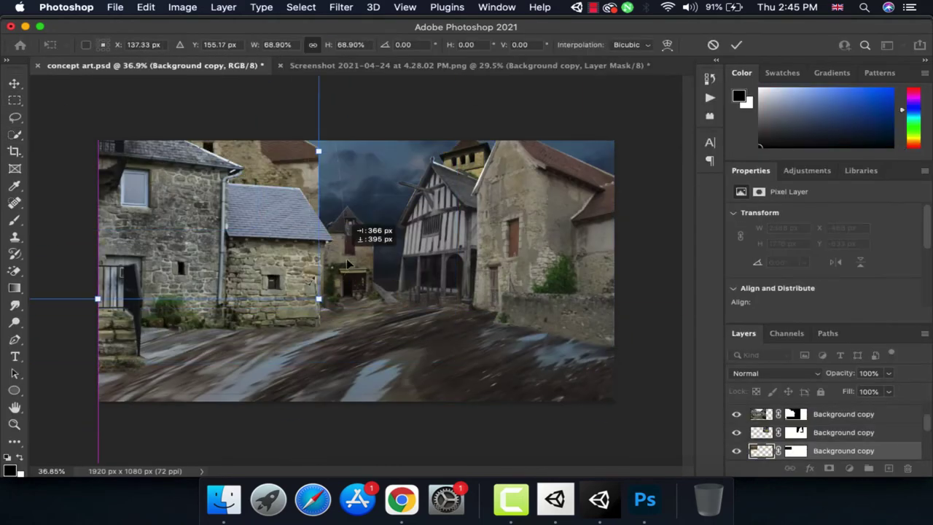
pyautogui.moveTo(456, 355); pyautogui.dragTo(343, 326)
pyautogui.moveTo(319, 249)
pyautogui.mouseDown()
pyautogui.moveTo(287, 161)
pyautogui.moveTo(259, 178)
pyautogui.mouseUp()
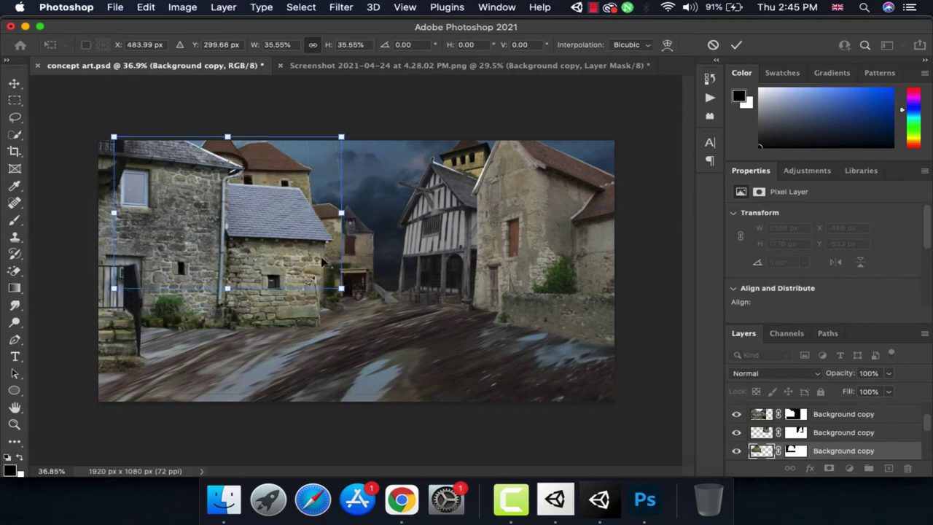
pyautogui.press('Return')
# Flip the castle horizontally and scale it to sit behind the left-hand houses
pyautogui.hotkey('ctrl', 't')
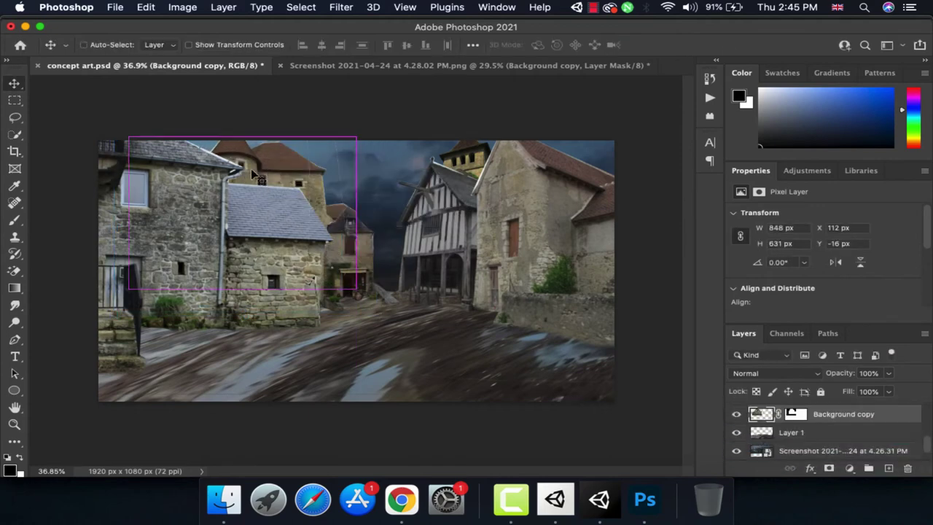
pyautogui.rightClick(270, 162)
pyautogui.click(302, 365)
pyautogui.moveTo(371, 293); pyautogui.dragTo(386, 303)
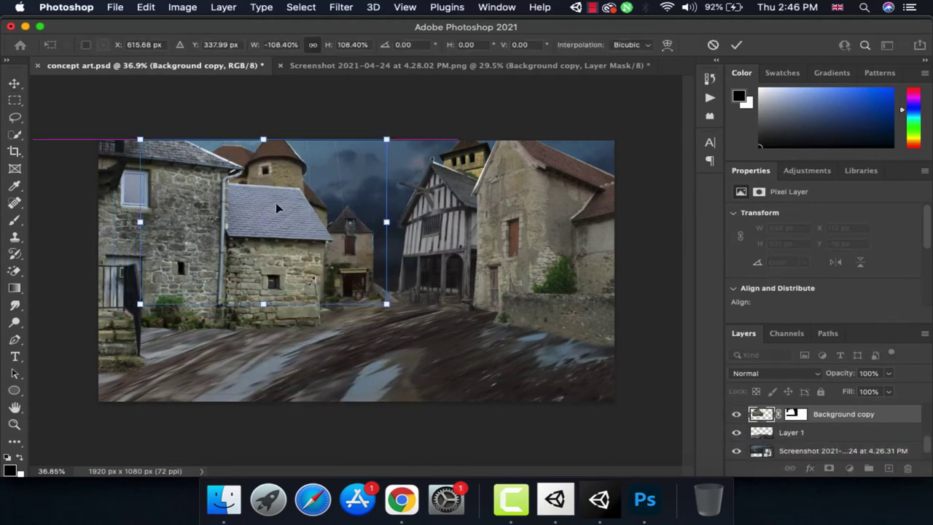
pyautogui.moveTo(147, 315); pyautogui.dragTo(168, 295)
pyautogui.moveTo(263, 167); pyautogui.dragTo(273, 176)
pyautogui.press('Return')
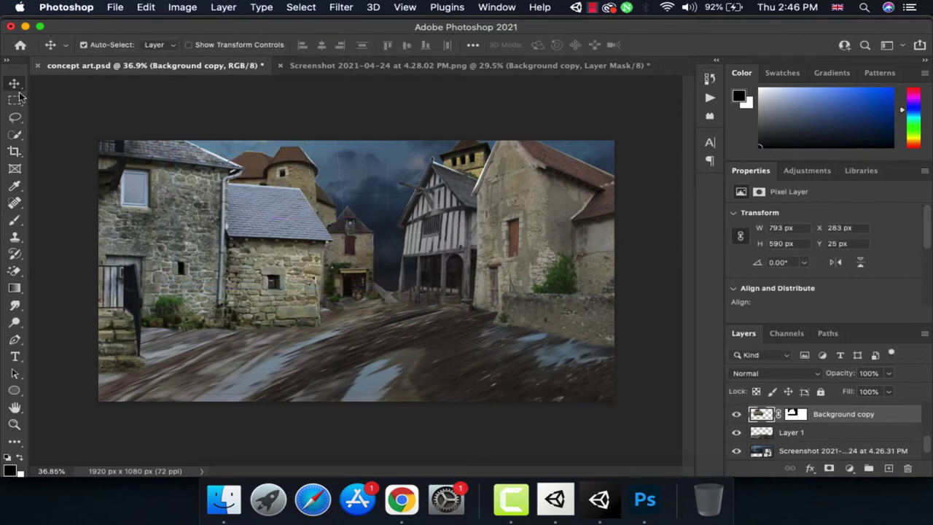
# Nudge the castle up to the top edge and realign its mask with the castle
pyautogui.press('m')
pyautogui.press('v')
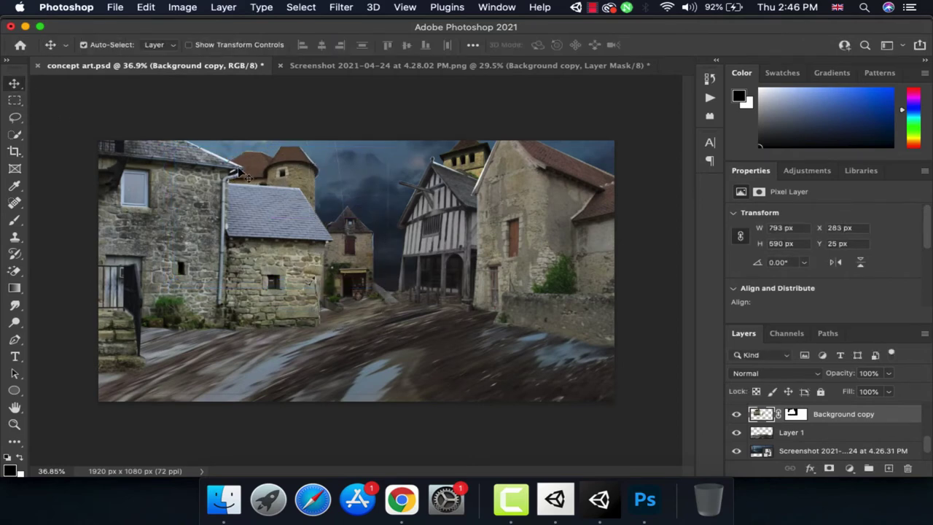
pyautogui.moveTo(177, 314); pyautogui.dragTo(175, 308)
pyautogui.hotkey('ctrl', 't')
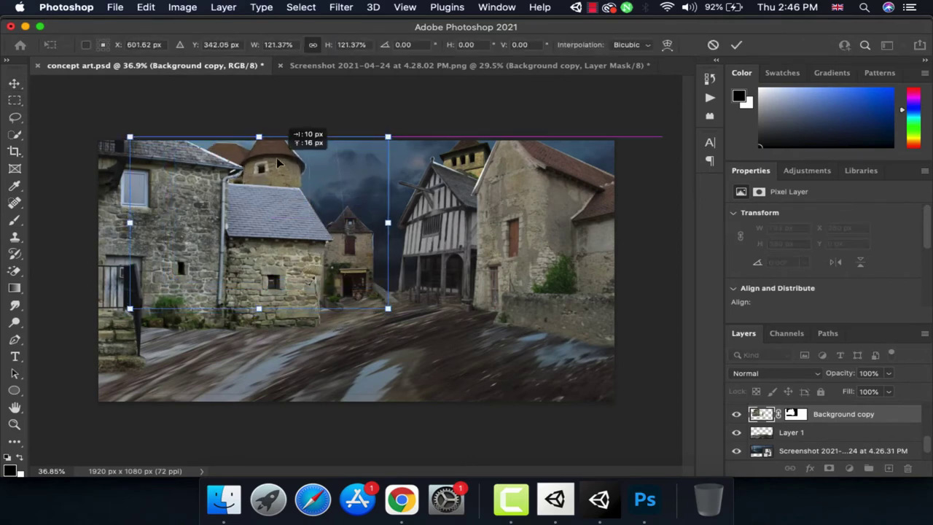
pyautogui.moveTo(278, 158); pyautogui.dragTo(310, 179)
pyautogui.press('Return')
pyautogui.press('b')
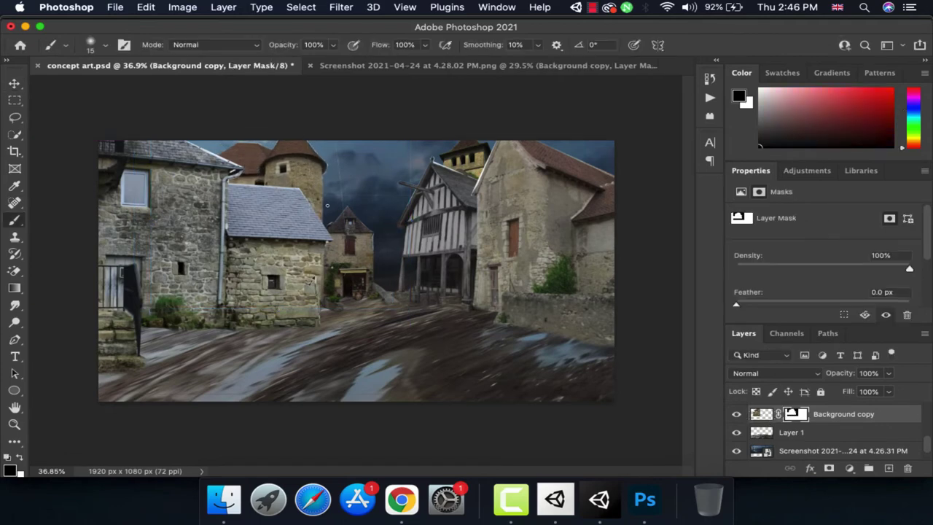
pyautogui.hotkey('ctrl', ']')
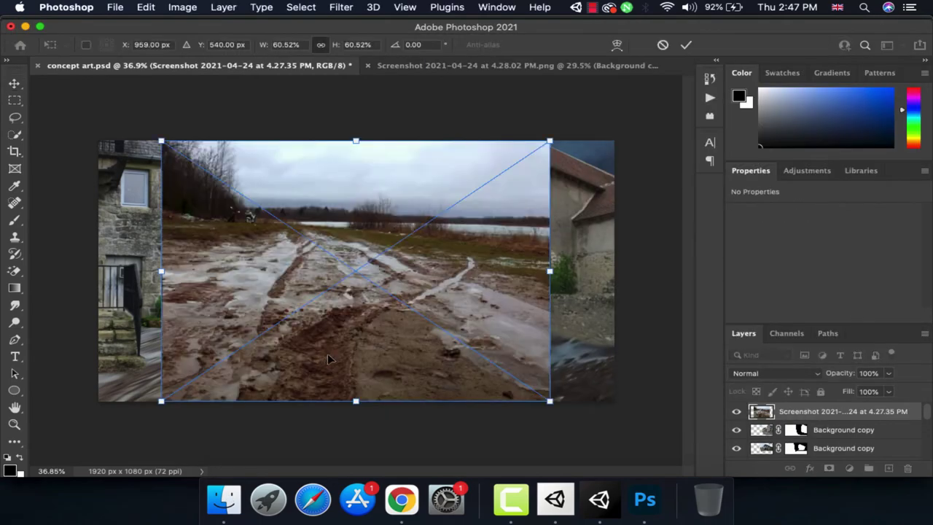
# Place the muddy road photo at lower opacity, delete its upper part, and move it over the street
pyautogui.moveTo(448, 357); pyautogui.dragTo(475, 371)
pyautogui.press('Return')
pyautogui.click(888, 372)
pyautogui.moveTo(891, 392); pyautogui.dragTo(868, 392)
pyautogui.press('l')
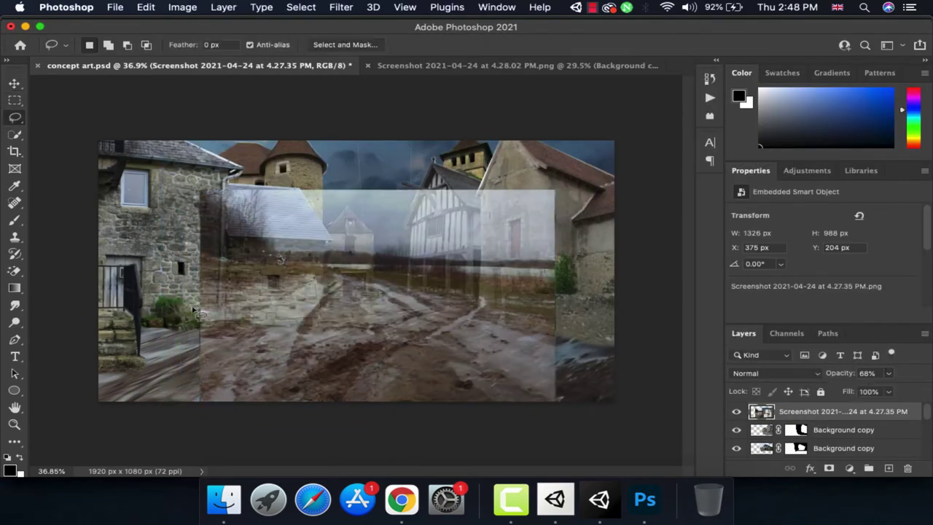
pyautogui.moveTo(498, 177); pyautogui.dragTo(467, 169)
pyautogui.press('Delete')
pyautogui.press('v')
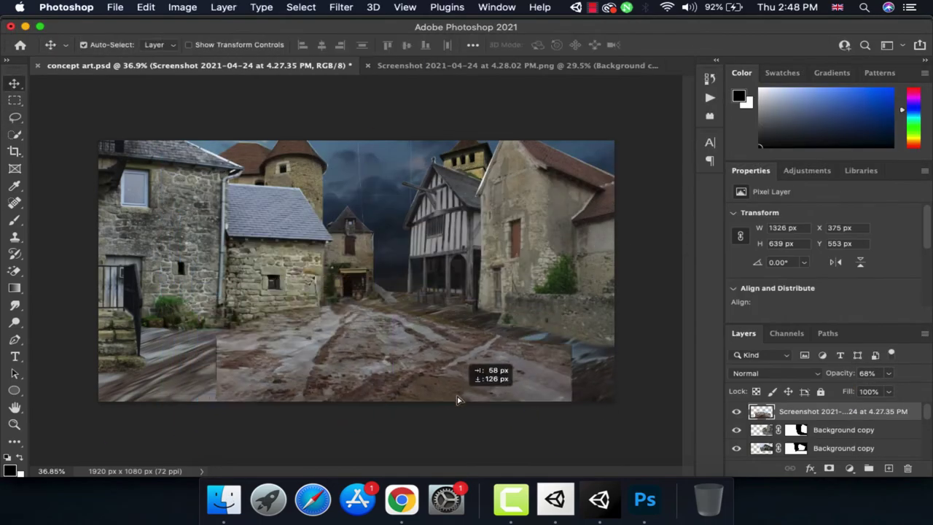
pyautogui.moveTo(459, 394); pyautogui.dragTo(375, 340)
# Mask the road photo and paint it out at the wall bases and lower-right edge
pyautogui.click(828, 467)
pyautogui.press('b')
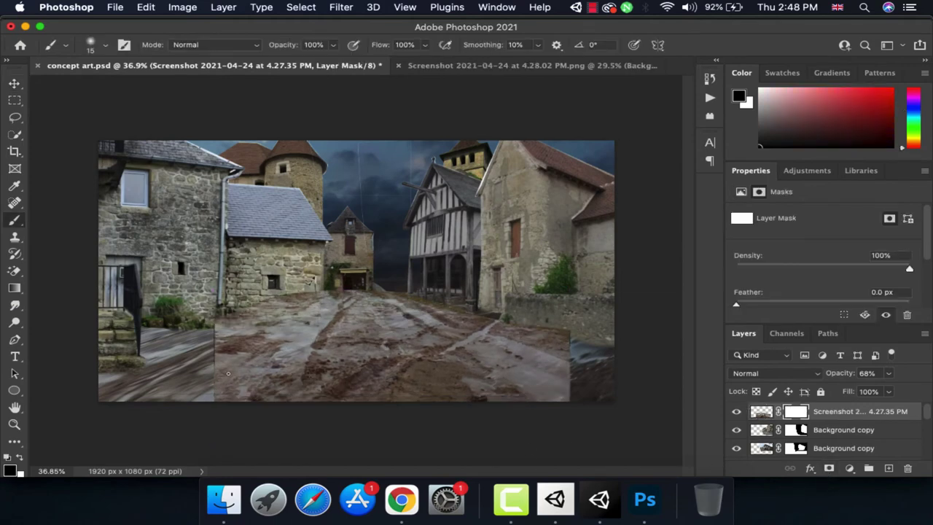
pyautogui.moveTo(247, 282); pyautogui.dragTo(280, 295)
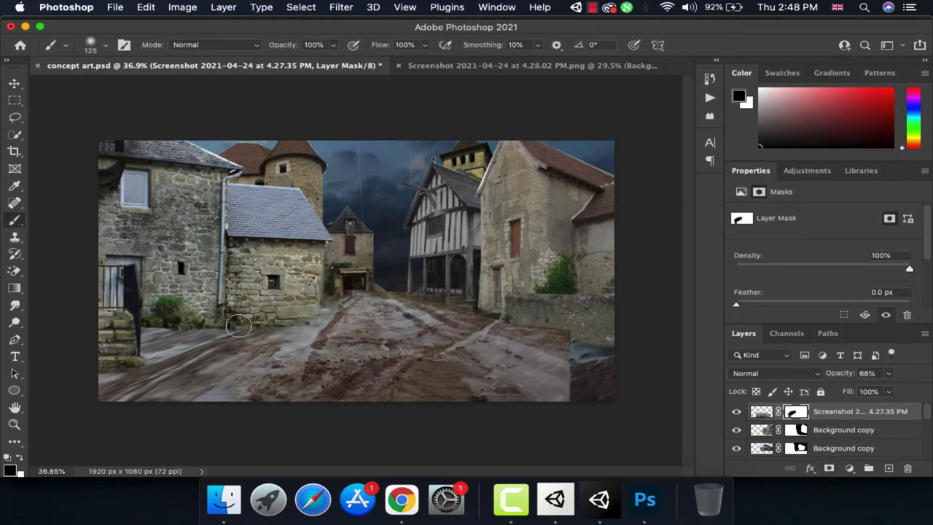
pyautogui.moveTo(510, 316); pyautogui.dragTo(602, 354)
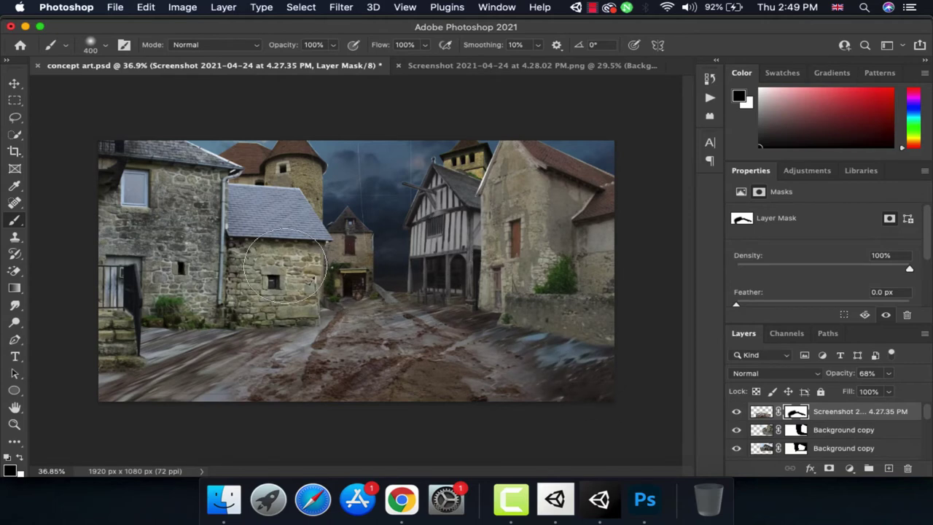
# Warp the ground layer, stretching its lower corners out past the canvas edges
pyautogui.press('v')
pyautogui.press('b')
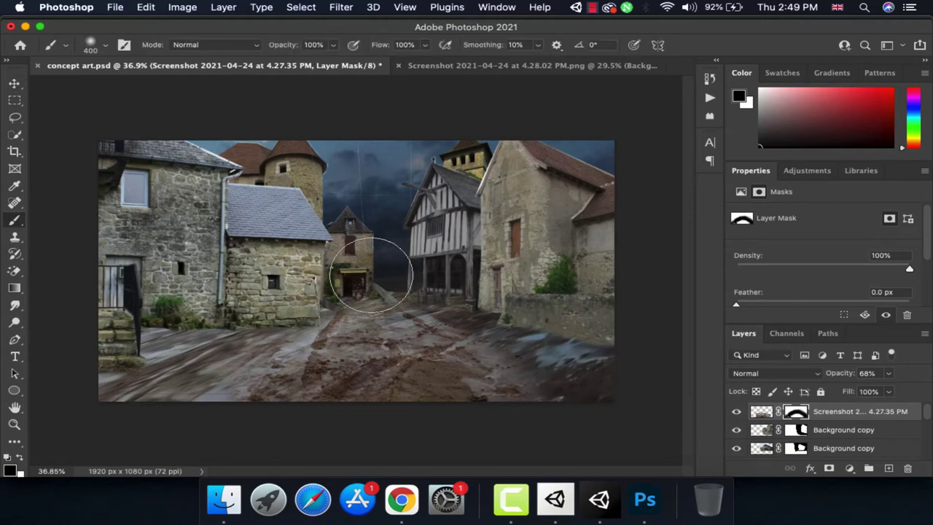
pyautogui.press('v')
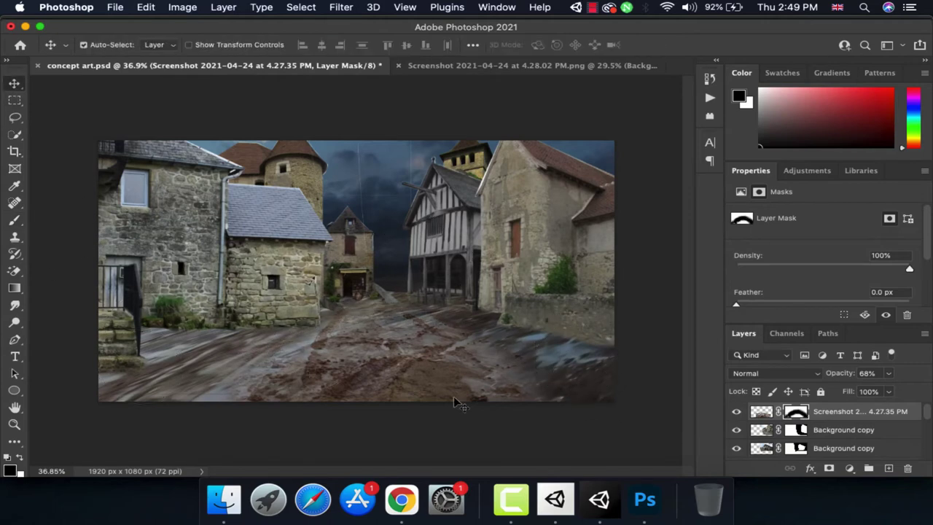
pyautogui.hotkey('ctrl', 't')
pyautogui.rightClick(402, 228)
pyautogui.click(421, 319)
pyautogui.moveTo(214, 444); pyautogui.dragTo(159, 448)
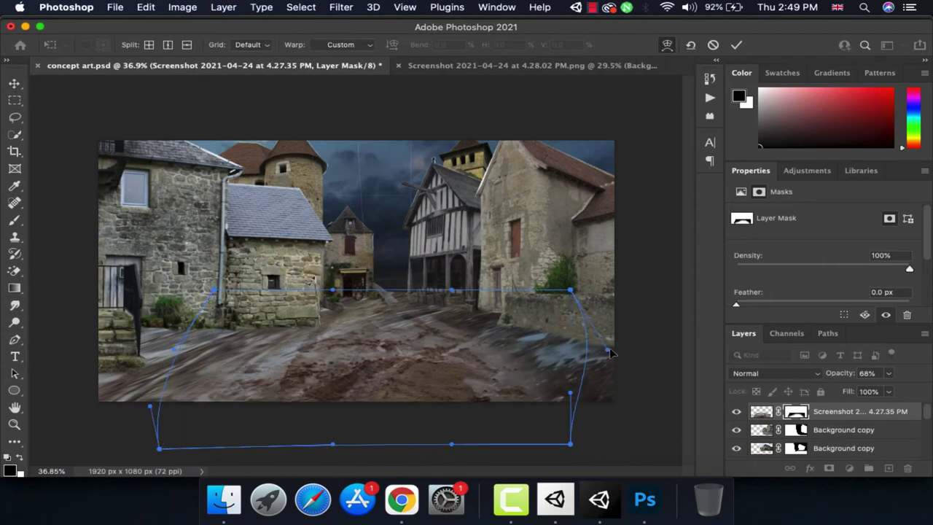
pyautogui.moveTo(570, 443); pyautogui.dragTo(633, 431)
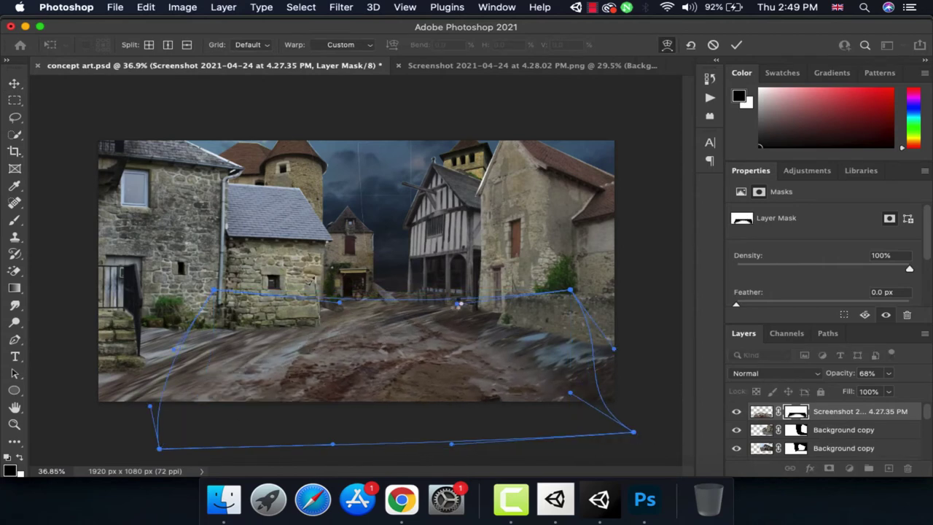
pyautogui.press('Return')
# Fade the ground layer to 54% opacity and open the moat-side house photo
pyautogui.press('b')
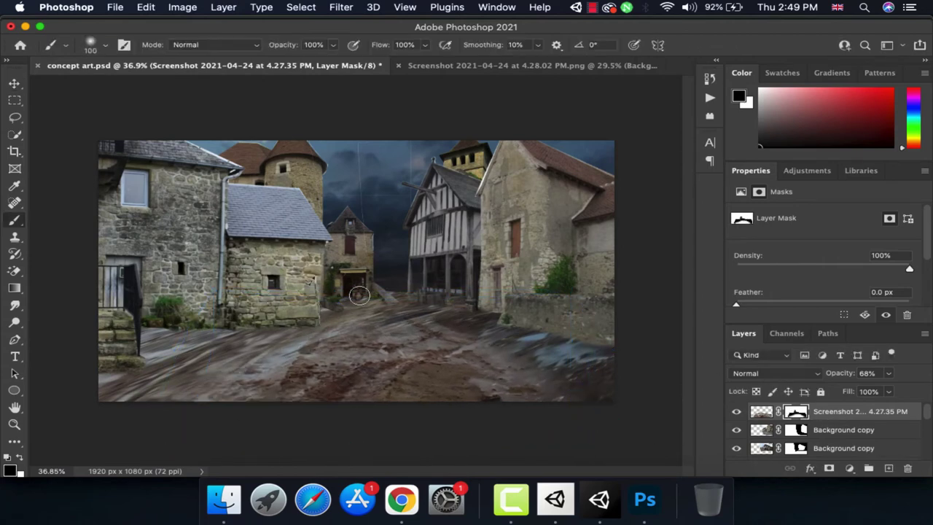
pyautogui.moveTo(880, 392); pyautogui.dragTo(879, 393)
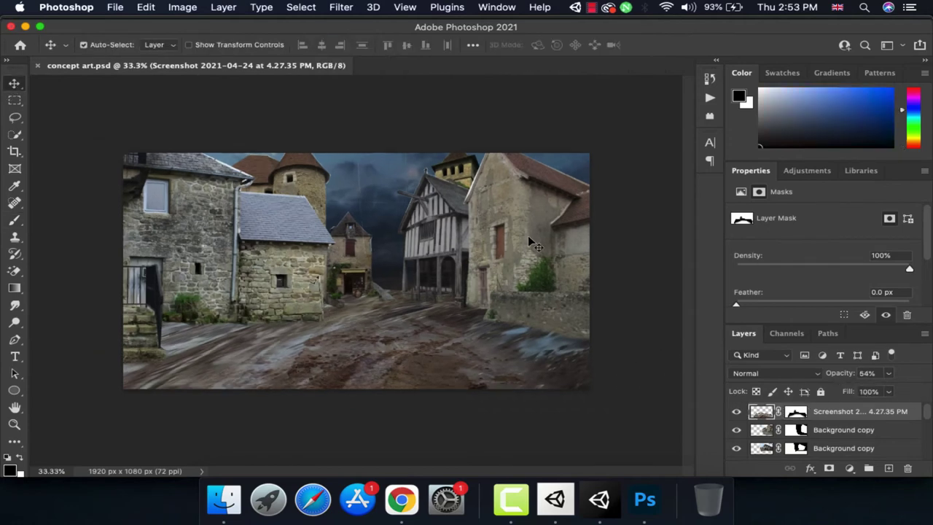
pyautogui.moveTo(286, 377); pyautogui.dragTo(257, 108)
pyautogui.press('p')
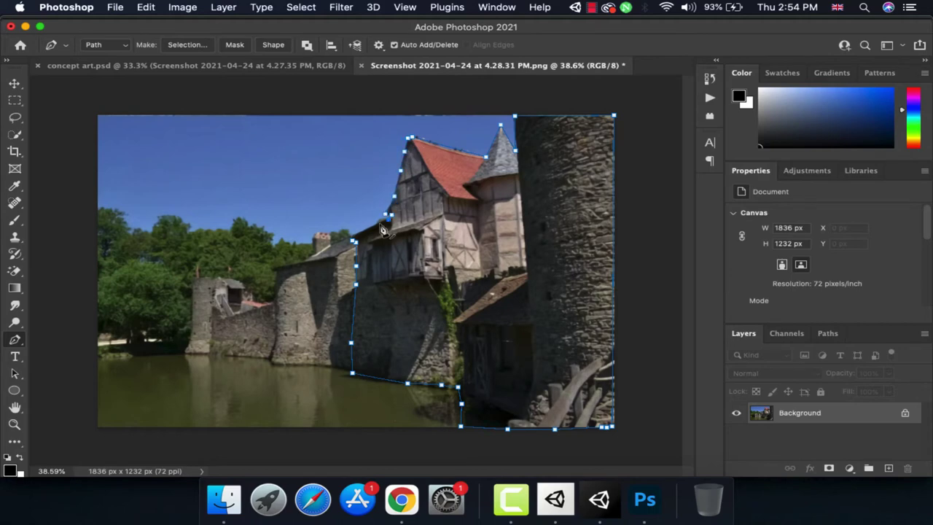
# Convert the traced house path to a selection and refine it into a layer mask
pyautogui.press('super+Return')
pyautogui.press('w')
pyautogui.click(507, 44)
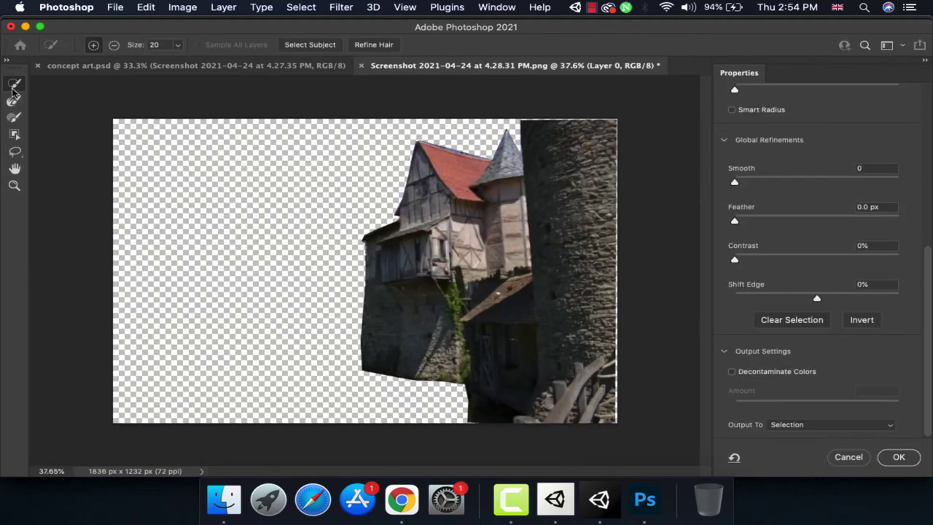
pyautogui.press('Return')
# Move the house cutout into concept art above Layer 1 and position it in the street
pyautogui.click(14, 84)
pyautogui.moveTo(437, 277); pyautogui.dragTo(473, 219)
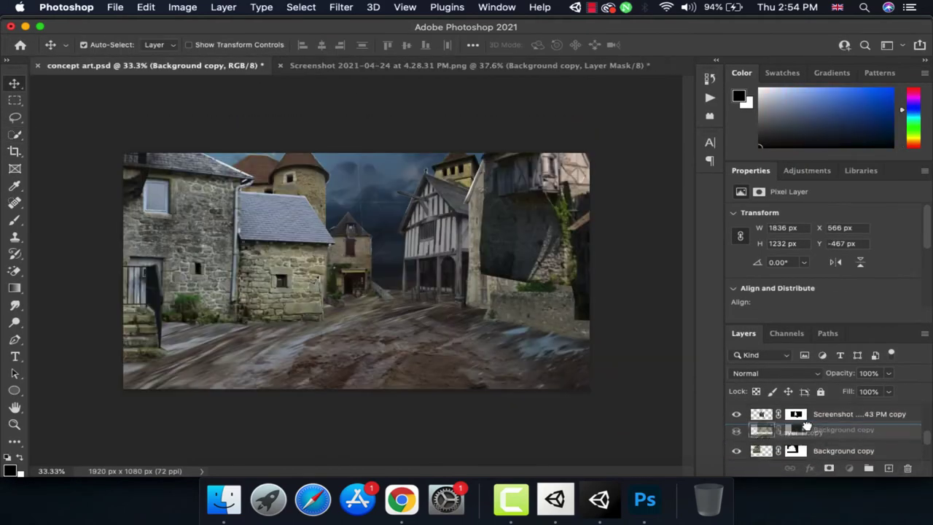
pyautogui.moveTo(845, 414); pyautogui.dragTo(817, 412)
pyautogui.moveTo(437, 219); pyautogui.dragTo(481, 197)
pyautogui.hotkey('ctrl', 't')
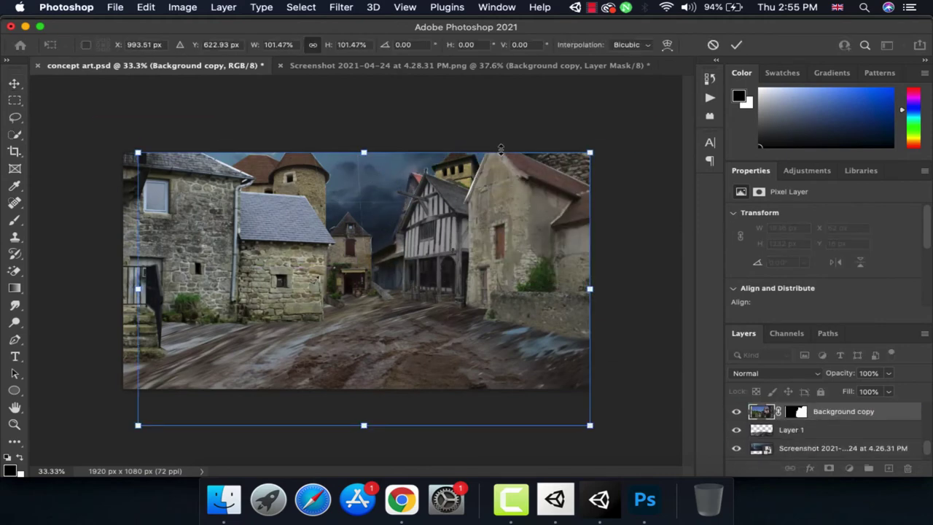
pyautogui.moveTo(415, 193)
pyautogui.mouseDown()
pyautogui.moveTo(394, 193)
pyautogui.moveTo(404, 200)
pyautogui.mouseUp()
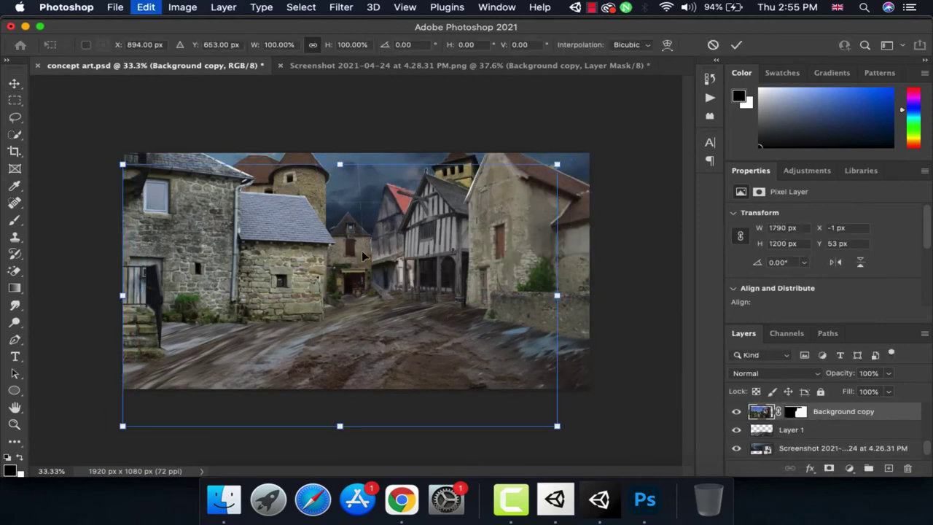
# Warp the house's corners to fit the village, then darken it with a clipped Curves adjustment
pyautogui.rightClick(379, 223)
pyautogui.click(408, 313)
pyautogui.moveTo(158, 169); pyautogui.dragTo(181, 167)
pyautogui.moveTo(241, 426); pyautogui.dragTo(254, 412)
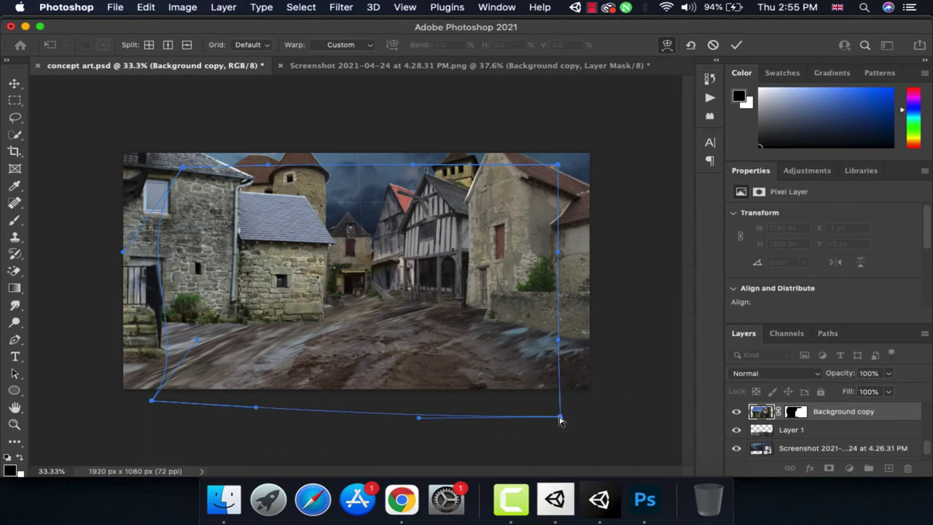
pyautogui.moveTo(557, 420); pyautogui.dragTo(572, 379)
pyautogui.press('Return')
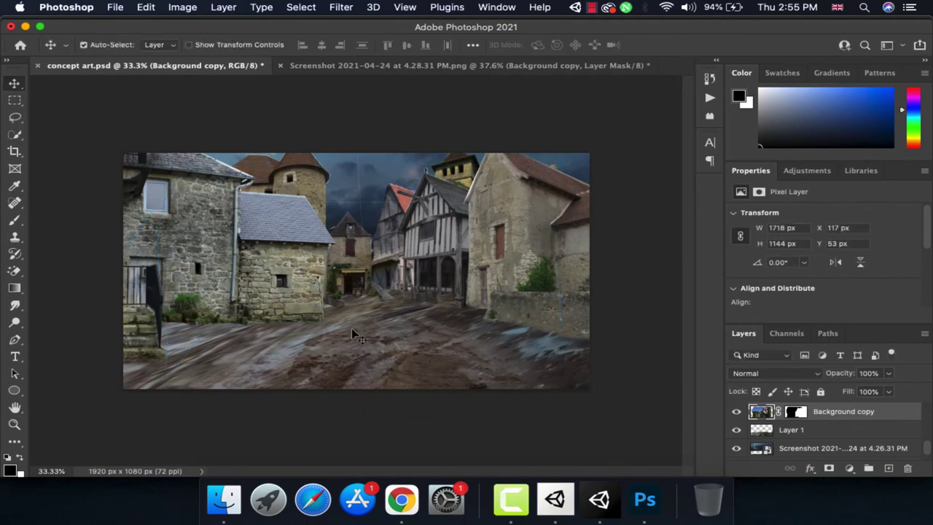
pyautogui.press('super+j')
pyautogui.moveTo(838, 256); pyautogui.dragTo(838, 264)
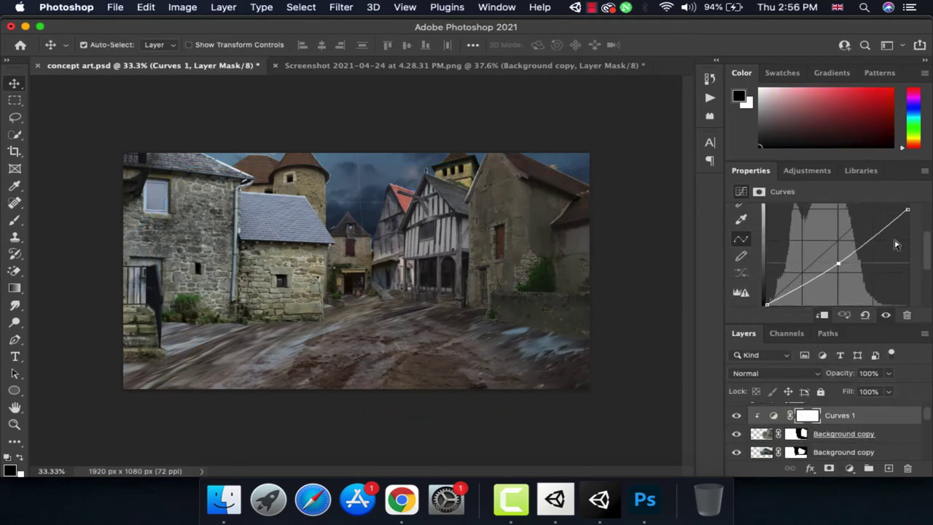
# Dim the house curve's highlights and add another Curves layer lowering midtones and highlights
pyautogui.moveTo(907, 209); pyautogui.dragTo(907, 230)
pyautogui.click(849, 468)
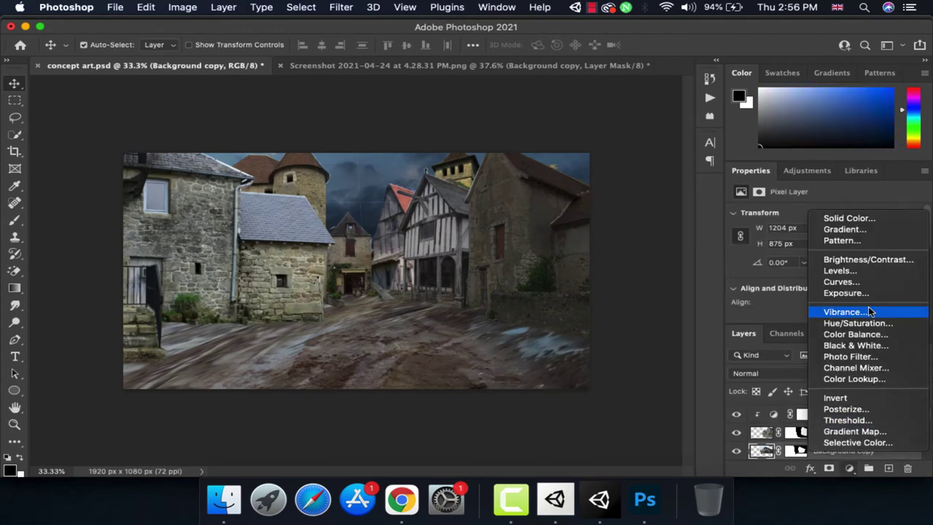
pyautogui.click(845, 243)
pyautogui.moveTo(840, 249); pyautogui.dragTo(839, 255)
pyautogui.moveTo(907, 204); pyautogui.dragTo(906, 212)
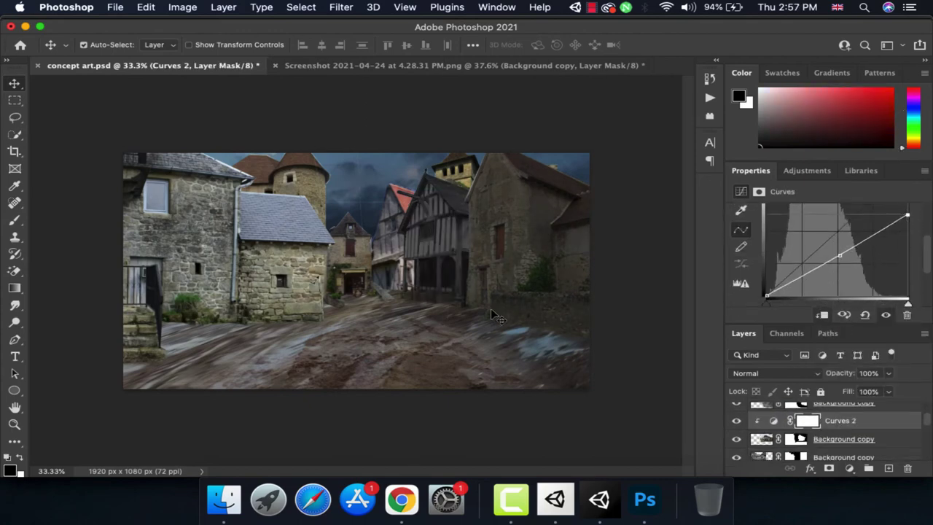
# Add darkening Curves adjustments to the left building and the next building layer
pyautogui.click(848, 468)
pyautogui.click(845, 243)
pyautogui.click(822, 314)
pyautogui.moveTo(838, 246); pyautogui.dragTo(838, 251)
pyautogui.moveTo(907, 204); pyautogui.dragTo(907, 212)
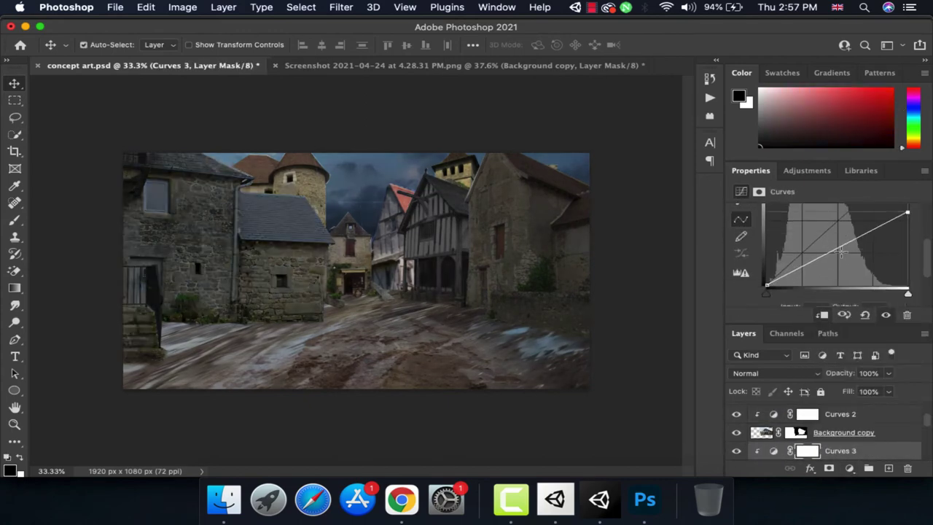
pyautogui.click(842, 447)
pyautogui.click(848, 468)
pyautogui.click(845, 244)
pyautogui.moveTo(840, 251); pyautogui.dragTo(841, 262)
pyautogui.moveTo(907, 204); pyautogui.dragTo(909, 221)
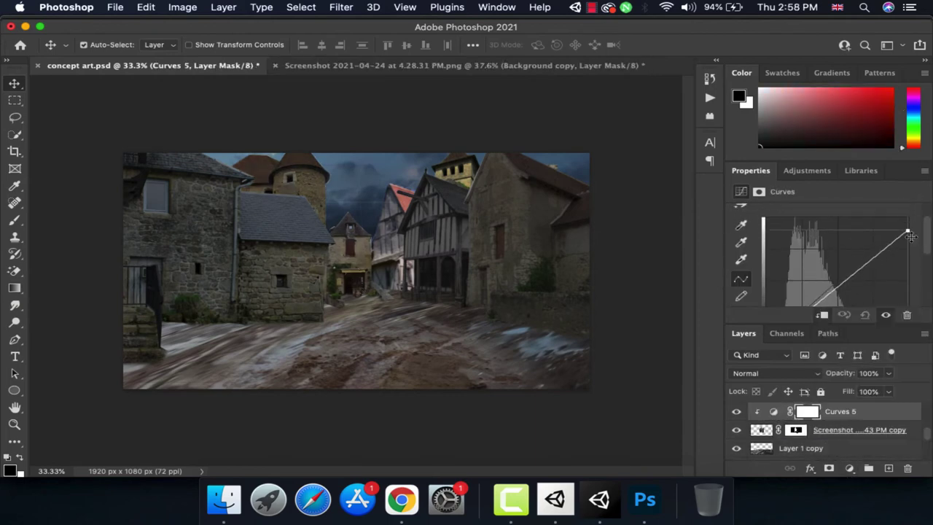
# Darken the Background copy layers with Curves and select the top copy's mask for painting
pyautogui.click(843, 450)
pyautogui.scroll(-2, 862, 286)
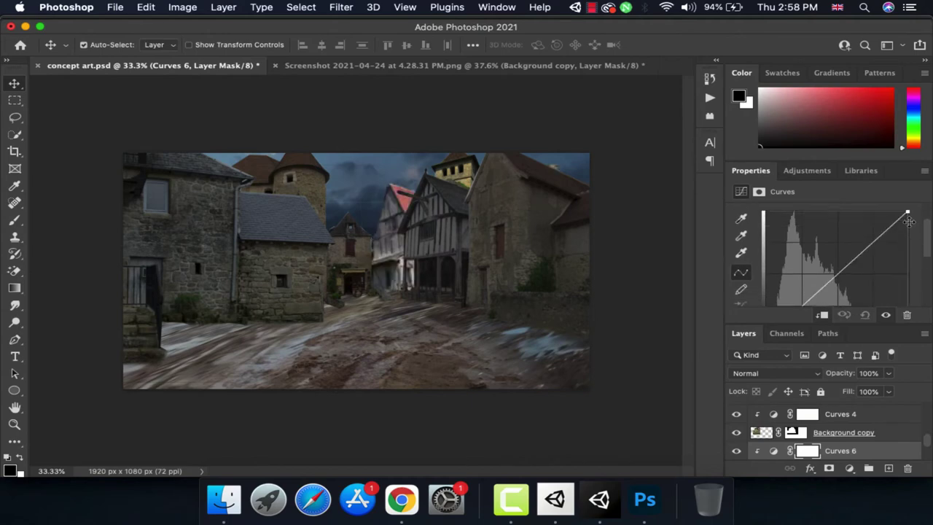
pyautogui.moveTo(906, 206); pyautogui.dragTo(902, 216)
pyautogui.click(843, 432)
pyautogui.click(849, 468)
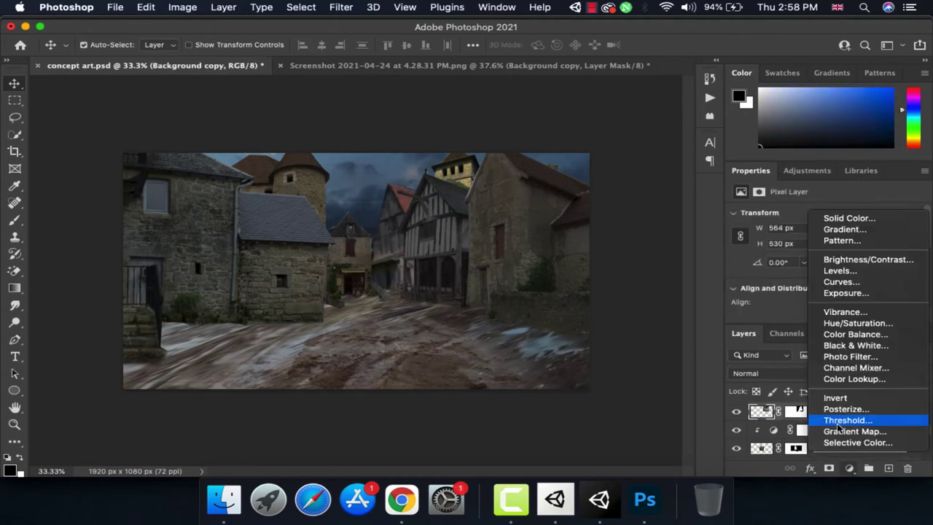
pyautogui.click(838, 291)
pyautogui.scroll(-2, 909, 206)
pyautogui.scroll(-2, 843, 239)
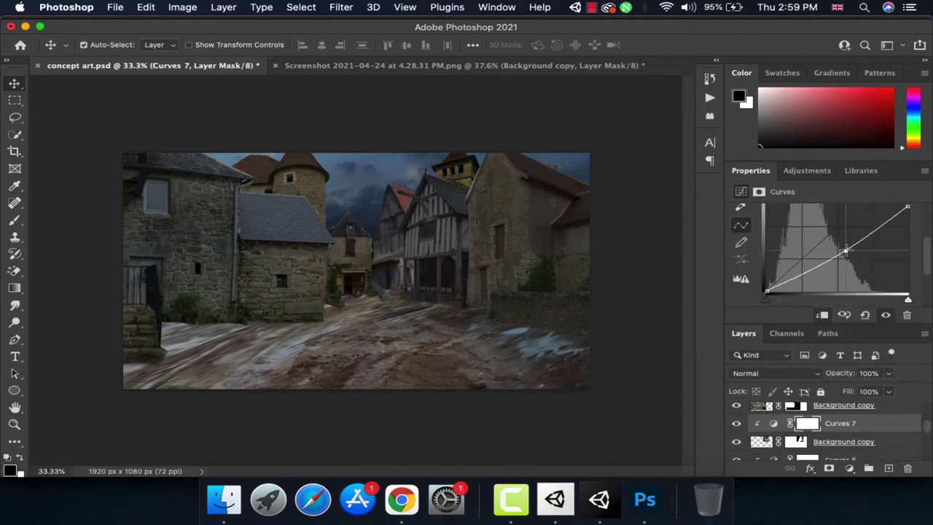
pyautogui.hotkey('alt', ']')
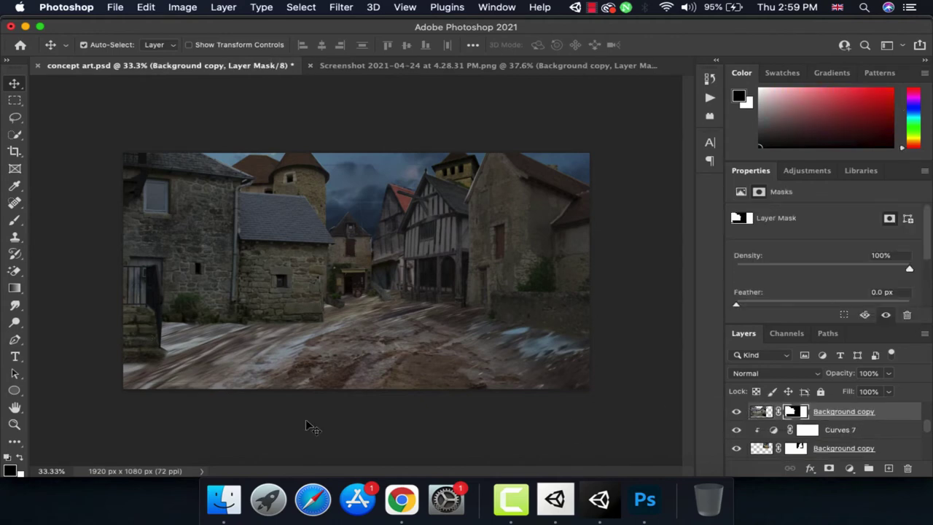
pyautogui.press('b')
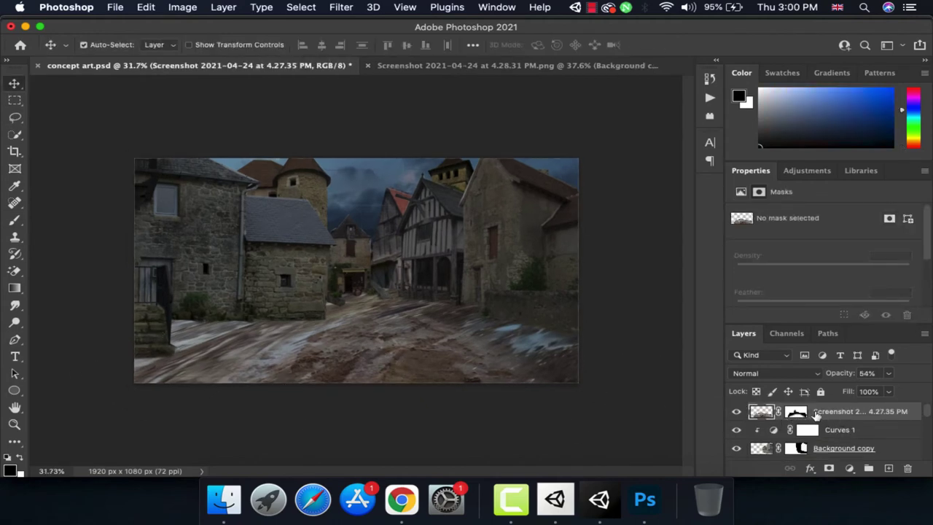
# Add a Curves layer that darkens the midtones and dims the highlights
pyautogui.click(848, 468)
pyautogui.click(838, 281)
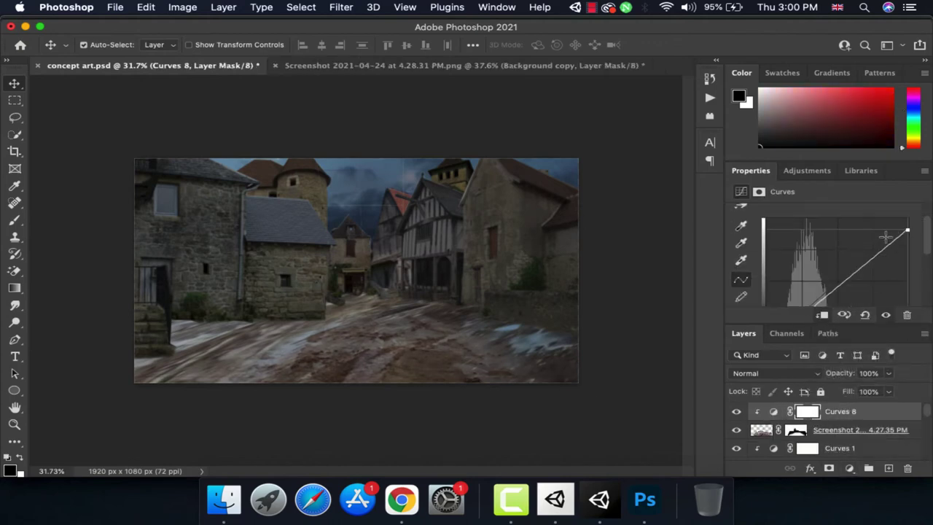
pyautogui.moveTo(835, 261); pyautogui.dragTo(837, 275)
pyautogui.moveTo(907, 215); pyautogui.dragTo(911, 225)
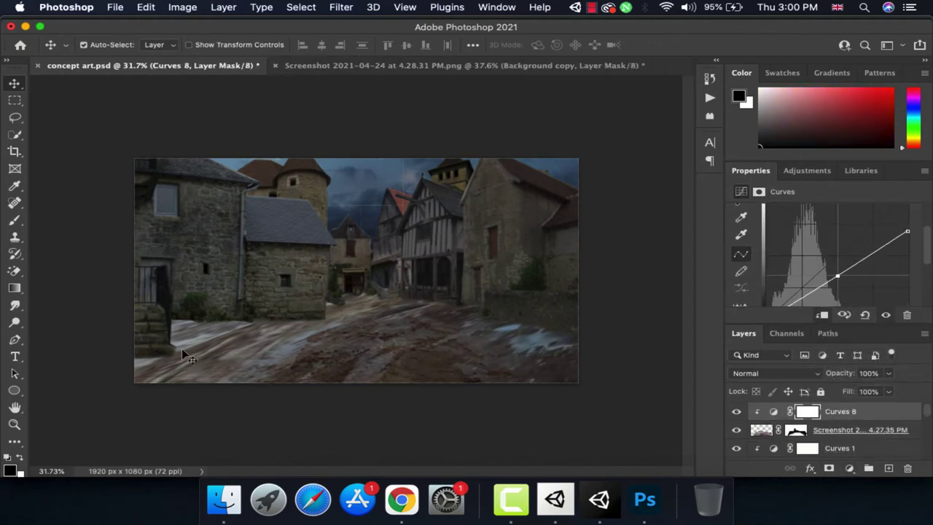
# Duplicate Layer 1 and darken the ground copy with a clipped Curves adjustment
pyautogui.moveTo(800, 445); pyautogui.dragTo(786, 422)
pyautogui.click(800, 408)
pyautogui.click(848, 467)
pyautogui.click(838, 283)
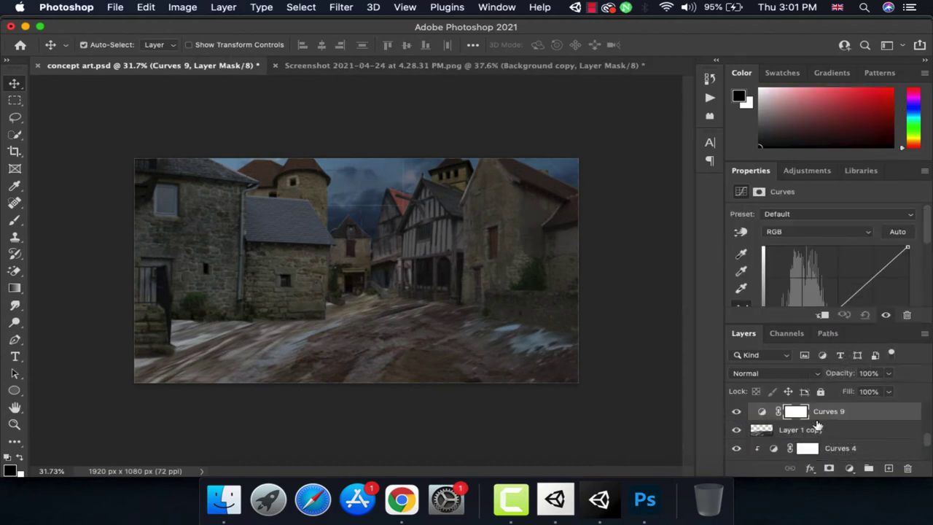
pyautogui.keyDown('alt'); pyautogui.click(816, 423); pyautogui.keyUp('alt')
pyautogui.moveTo(835, 273); pyautogui.dragTo(837, 283)
# Add Color Balance 1, invert its mask, and paint the cool tint onto the road
pyautogui.click(849, 468)
pyautogui.click(853, 340)
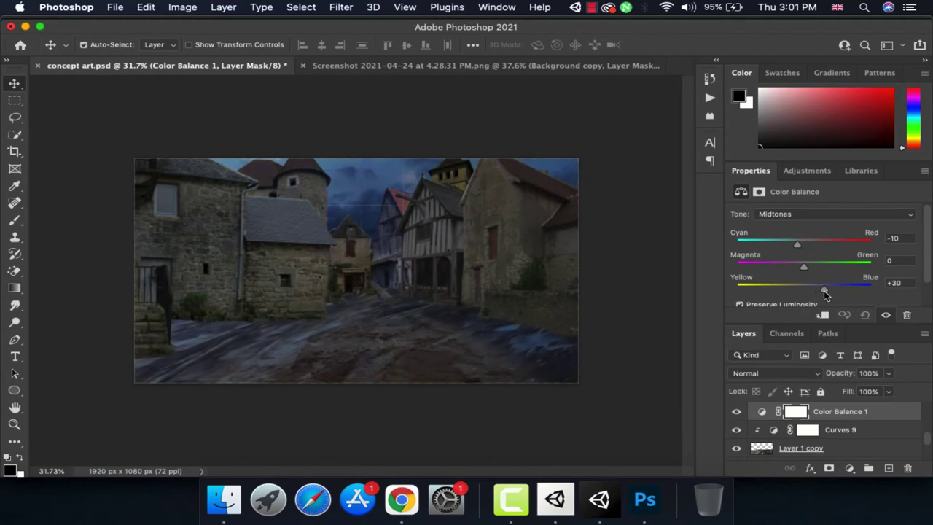
pyautogui.hotkey('ctrl', 'i')
pyautogui.press('b')
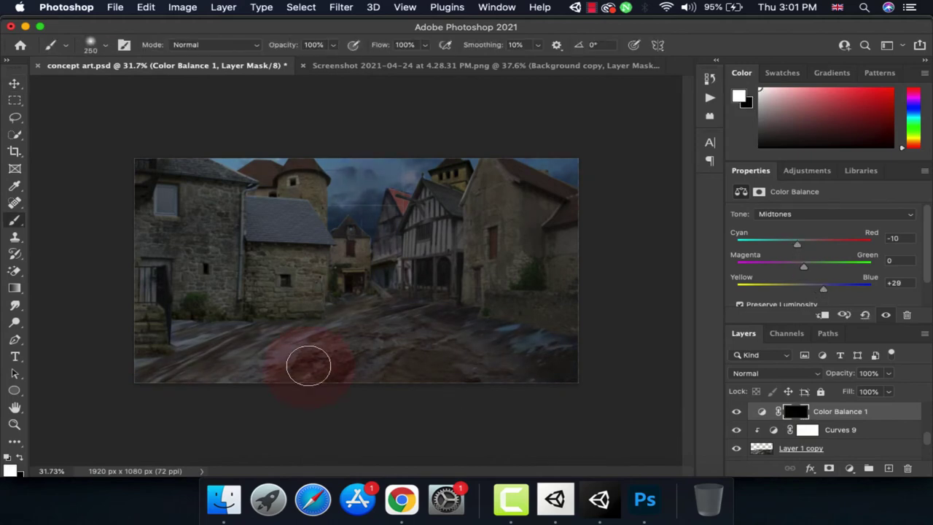
pyautogui.moveTo(308, 365); pyautogui.dragTo(189, 422)
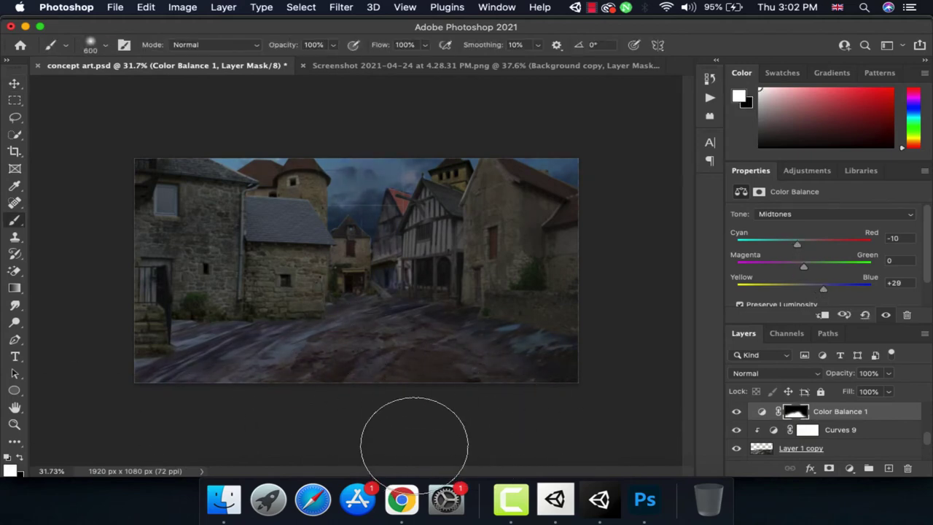
# Switch Color Balance 1 to adjusting the Highlights tone range
pyautogui.press('v')
pyautogui.click(762, 411)
pyautogui.click(831, 214)
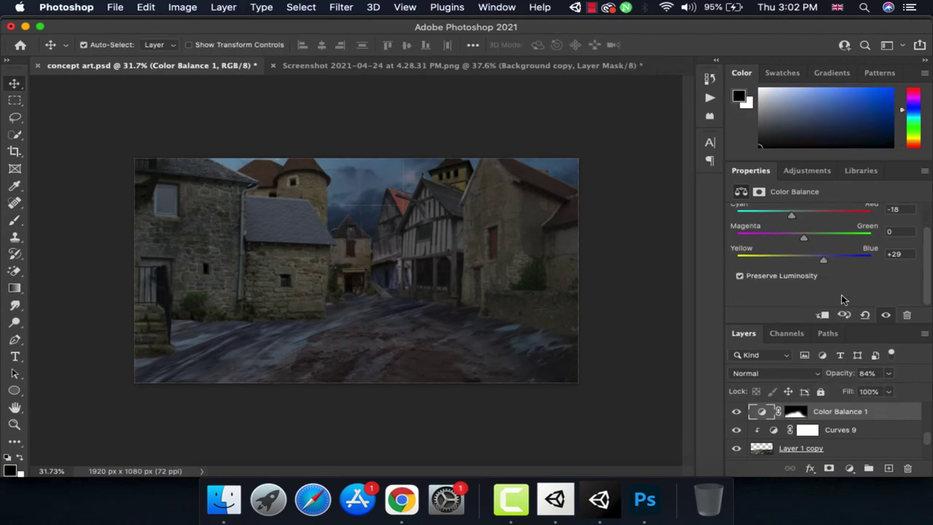
pyautogui.click(822, 221)
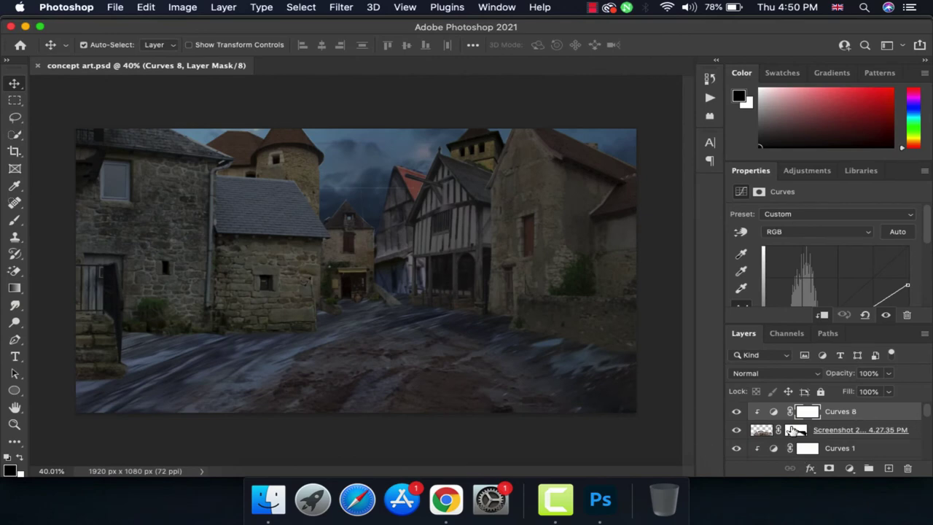
# Add a Color Balance adjustment to the street photo layer
pyautogui.click(816, 451)
pyautogui.click(849, 468)
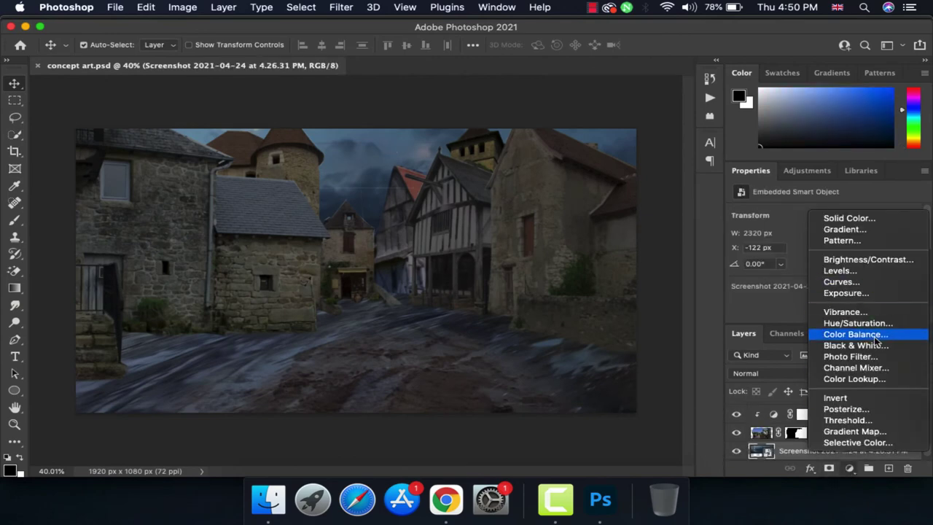
pyautogui.click(856, 334)
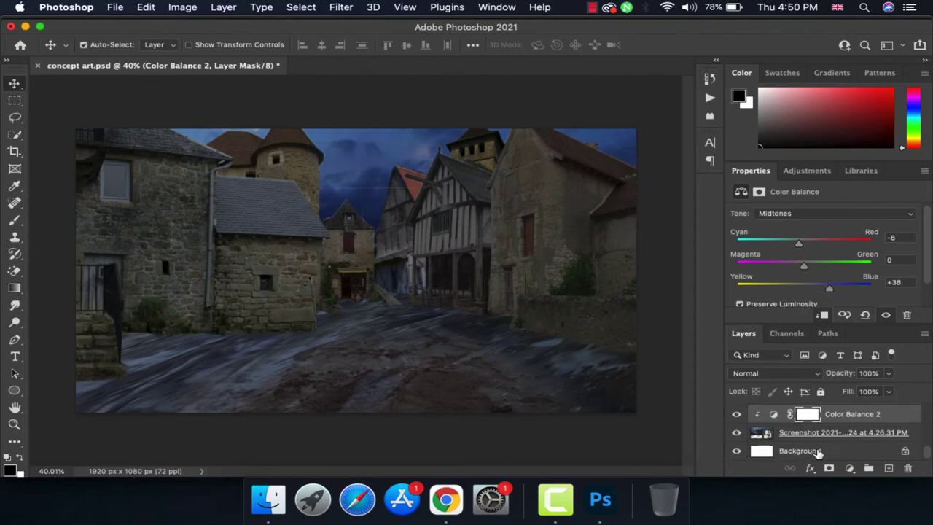
# Group the Layer 1 copy and the layers around it into Group 1
pyautogui.scroll(3, 823, 430)
pyautogui.click(838, 414)
pyautogui.scroll(-3, 824, 430)
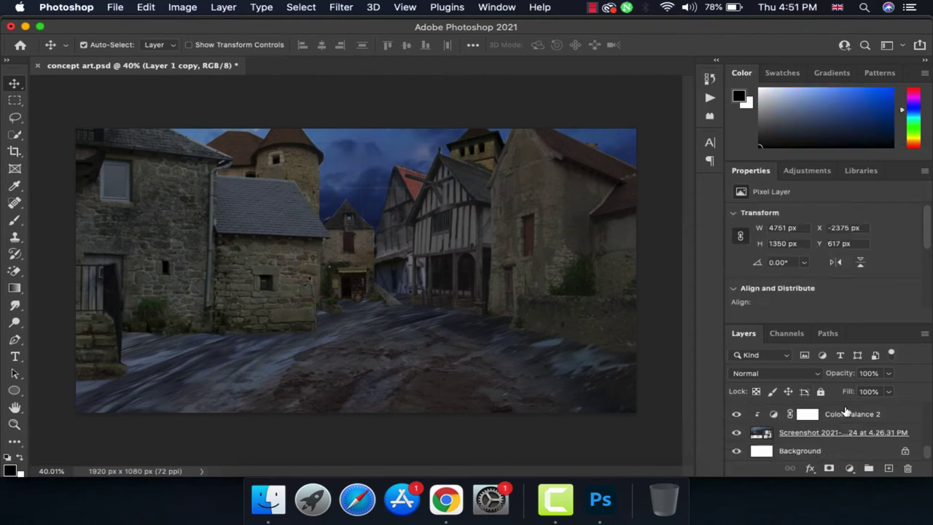
pyautogui.click(838, 423)
pyautogui.keyDown('shift'); pyautogui.click(867, 416); pyautogui.keyUp('shift')
pyautogui.press('super+g')
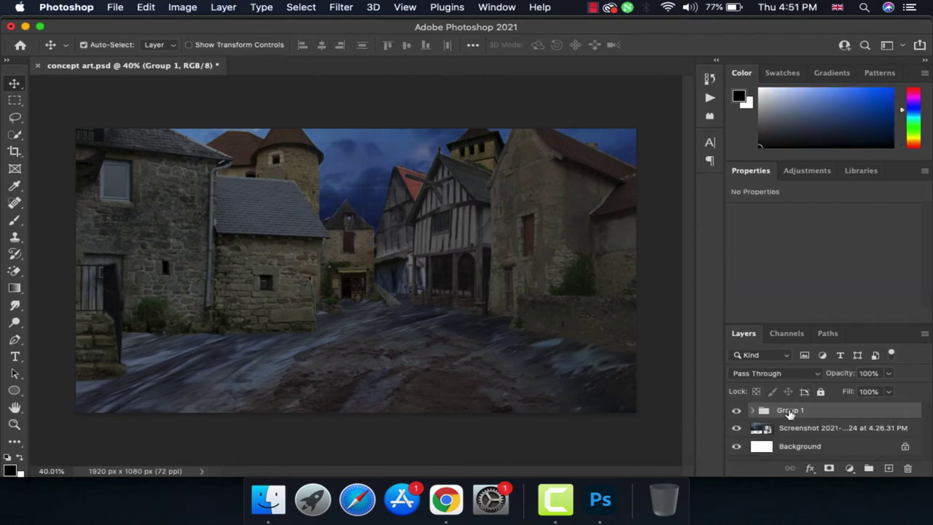
# Add Color Balance 3 clipped to Group 1 and switch it to the Shadows range
pyautogui.click(849, 468)
pyautogui.click(801, 334)
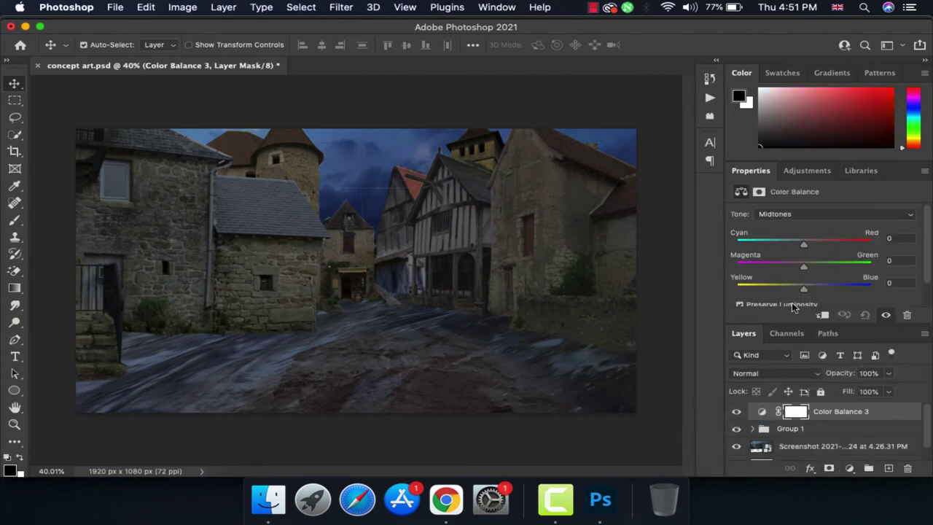
pyautogui.click(822, 314)
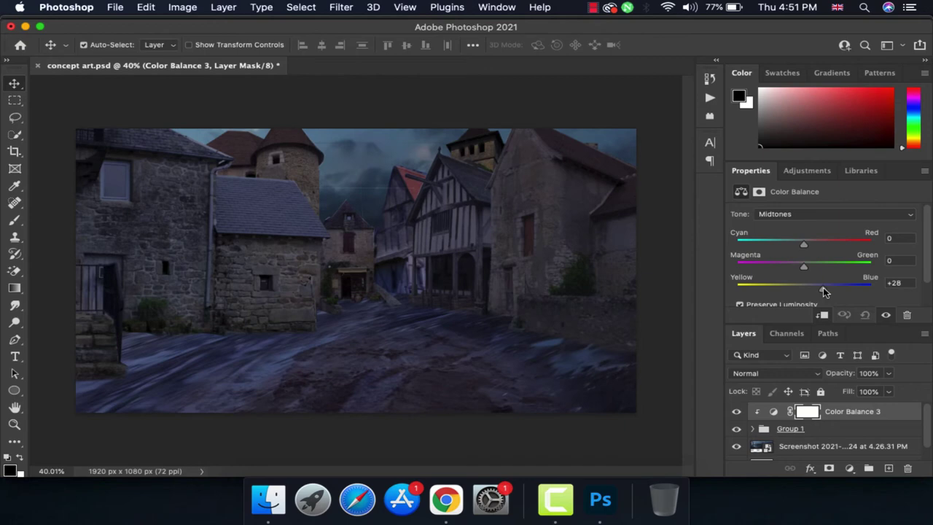
pyautogui.click(801, 213)
pyautogui.click(779, 195)
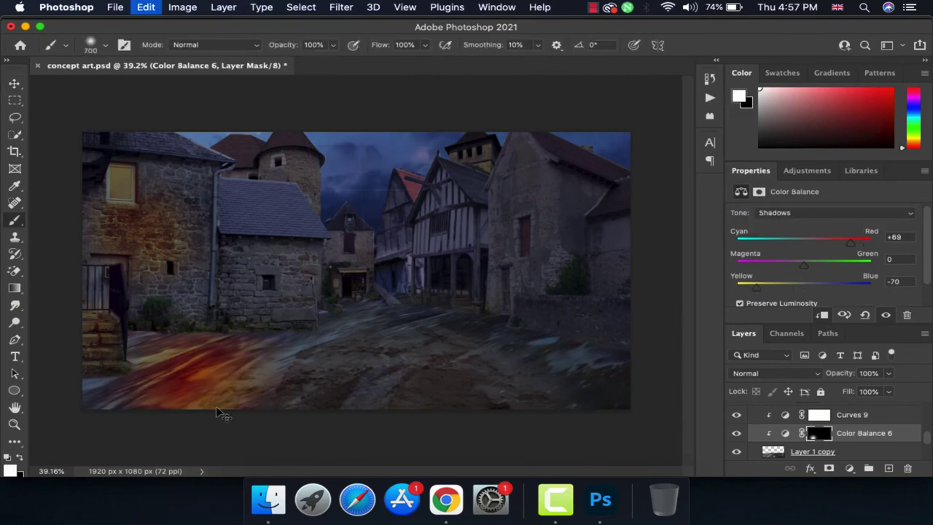
# Switch to the Move tool and adjust a slider in the Properties panel
pyautogui.press('v')
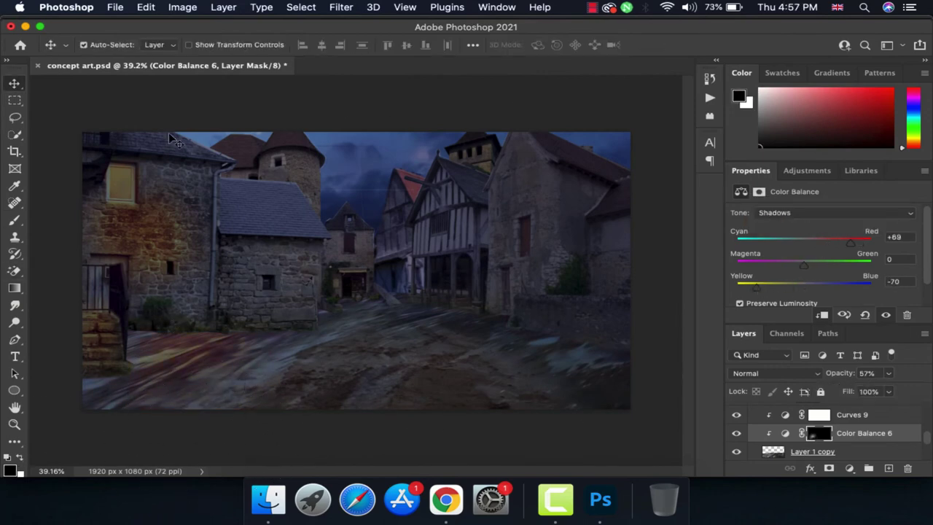
pyautogui.scroll(-3, 827, 268)
pyautogui.moveTo(823, 244); pyautogui.dragTo(809, 247)
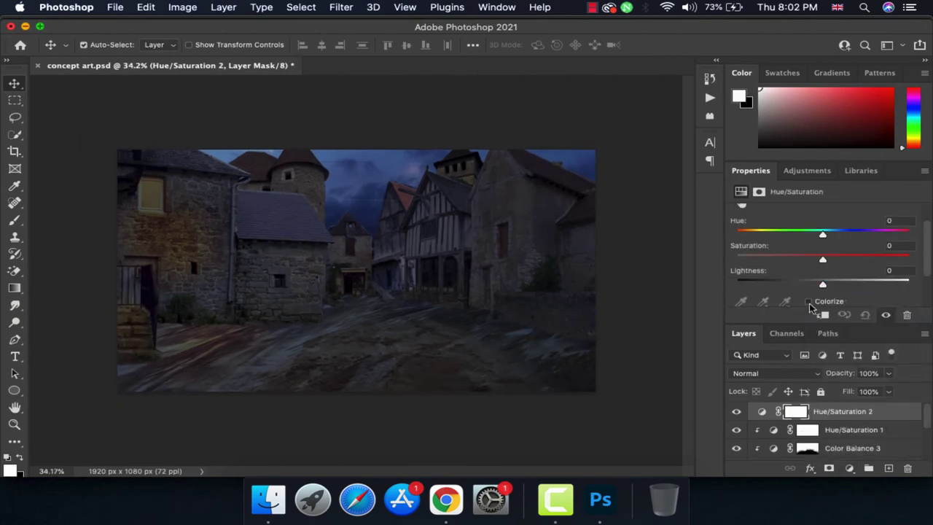
# Shift the colorized hue toward red-orange and paint the glow onto the left window and stairs
pyautogui.moveTo(746, 231); pyautogui.dragTo(745, 231)
pyautogui.press('b')
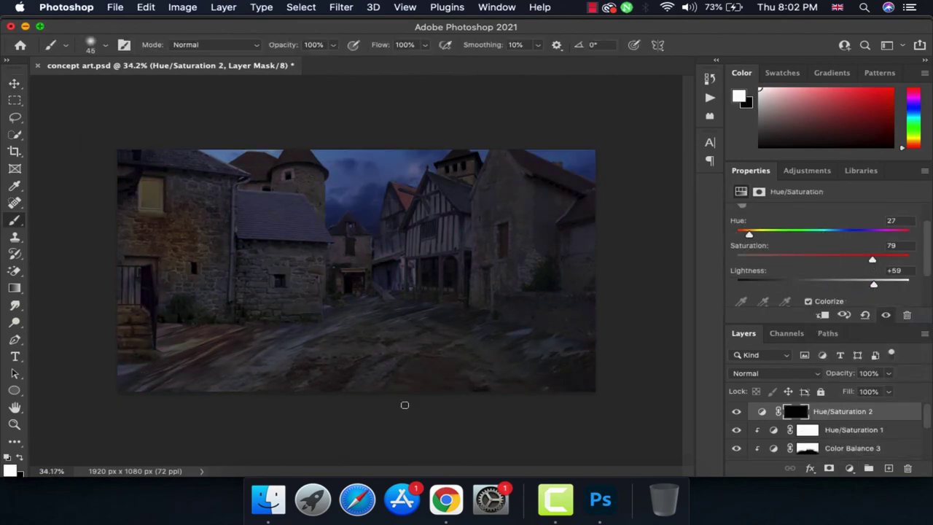
pyautogui.click(149, 193)
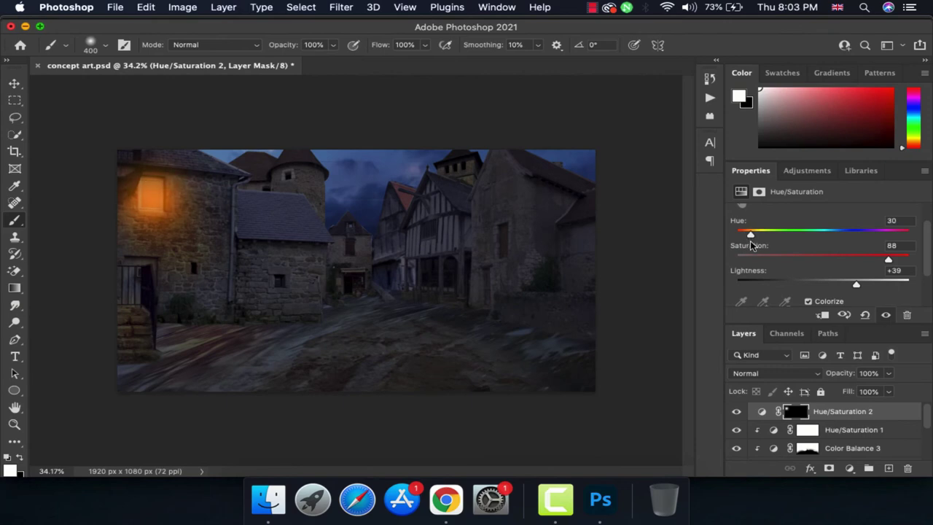
pyautogui.press('[')
pyautogui.moveTo(83, 354); pyautogui.dragTo(116, 335)
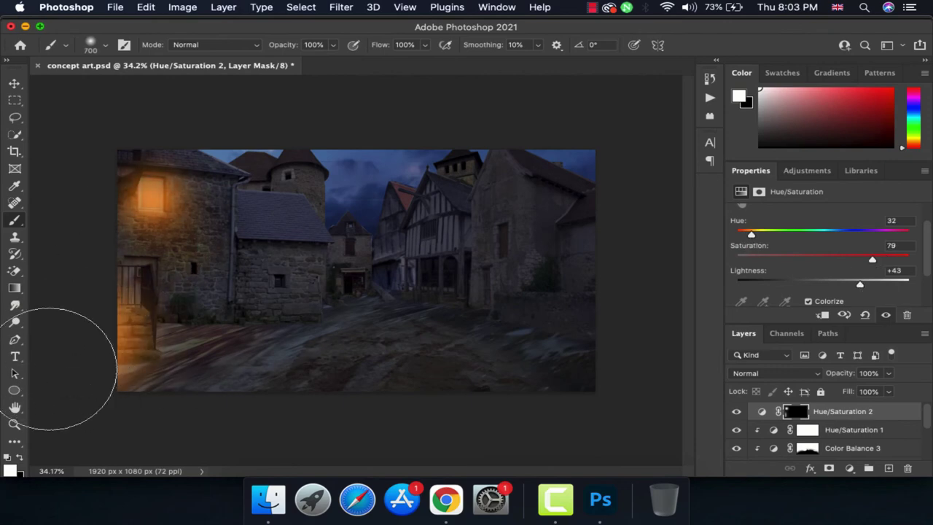
pyautogui.press('x')
pyautogui.press(']')
pyautogui.press(']')
pyautogui.press(']')
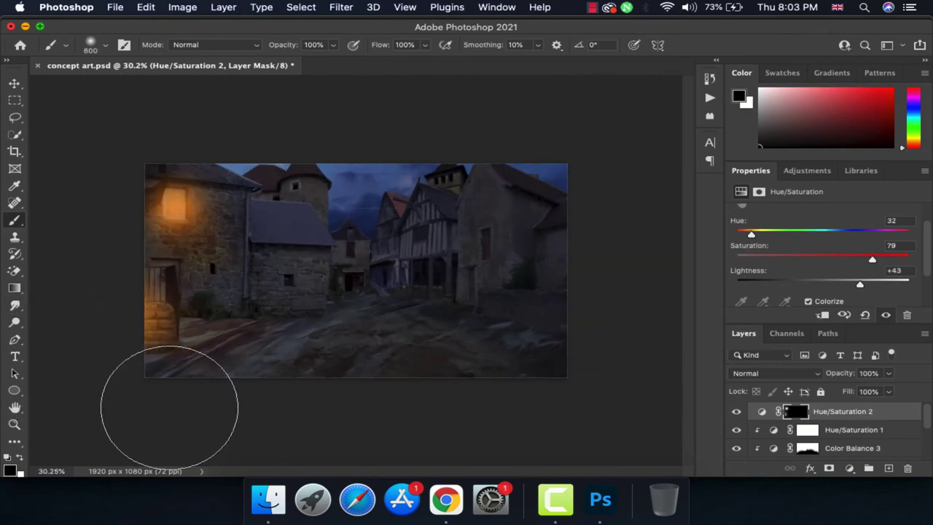
pyautogui.scroll(2, 233, 304)
# Duplicate the glow layer, black out its mask, paint glow across the road at ~40% opacity
pyautogui.hotkey('ctrl', 'j')
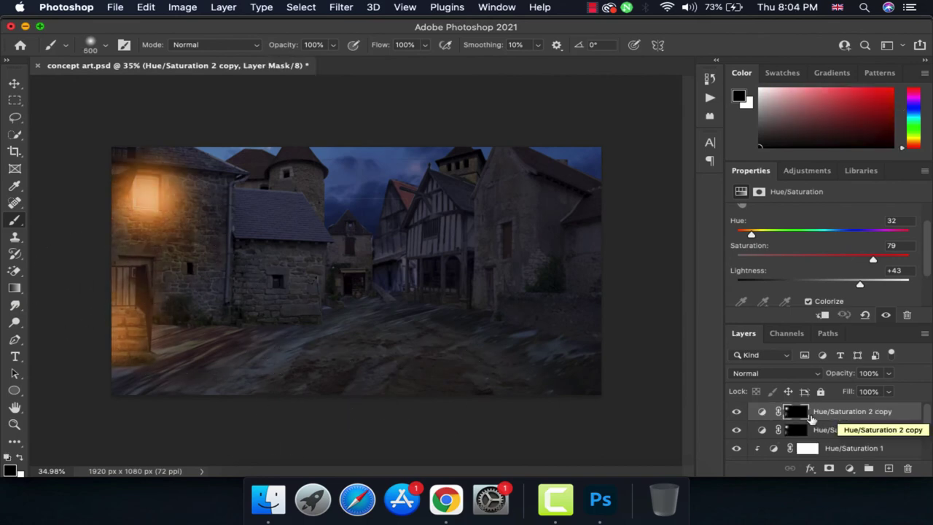
pyautogui.hotkey('alt', 'BackSpace')
pyautogui.press('[')
pyautogui.press('x')
pyautogui.moveTo(238, 357); pyautogui.dragTo(302, 354)
pyautogui.moveTo(888, 372); pyautogui.dragTo(852, 391)
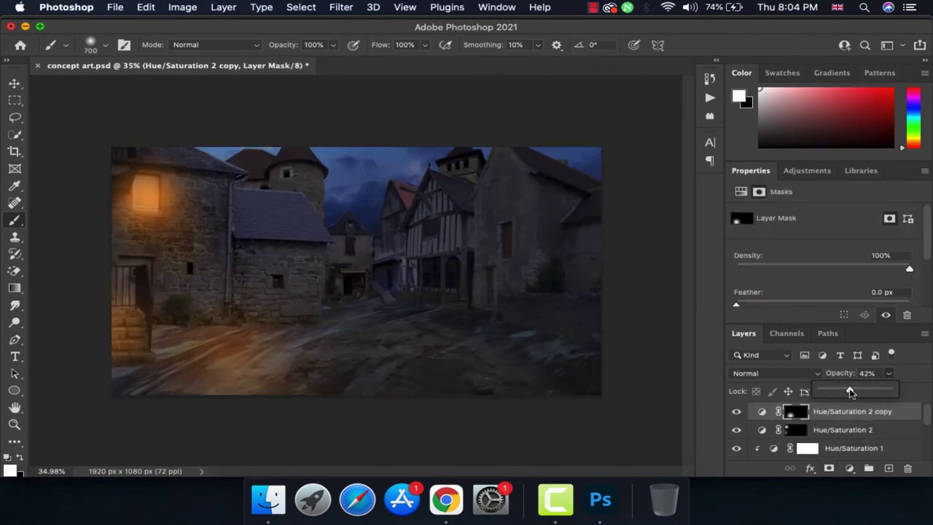
pyautogui.press(']')
pyautogui.press(']')
pyautogui.press('x')
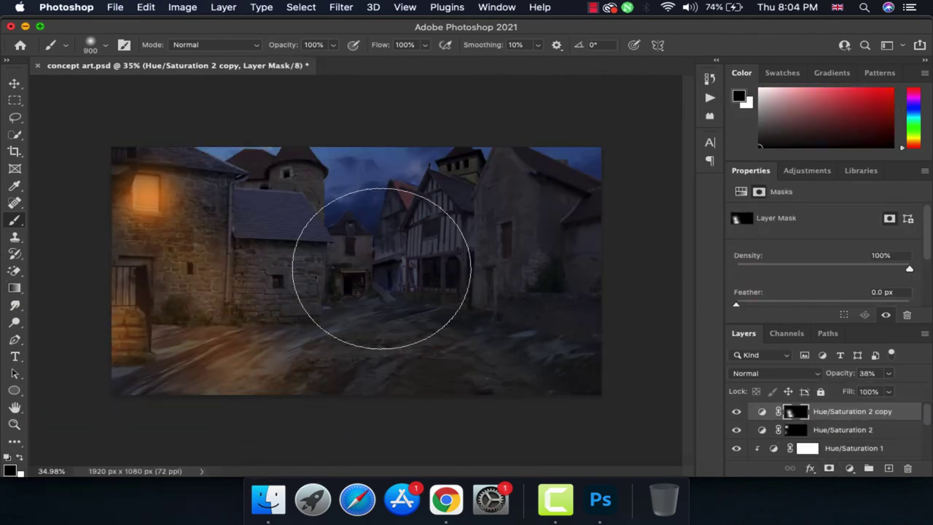
# Nudge Hue/Saturation 2 toward orange at 78% opacity, then bring in the assassin image
pyautogui.click(842, 430)
pyautogui.click(761, 429)
pyautogui.moveTo(753, 265); pyautogui.dragTo(751, 264)
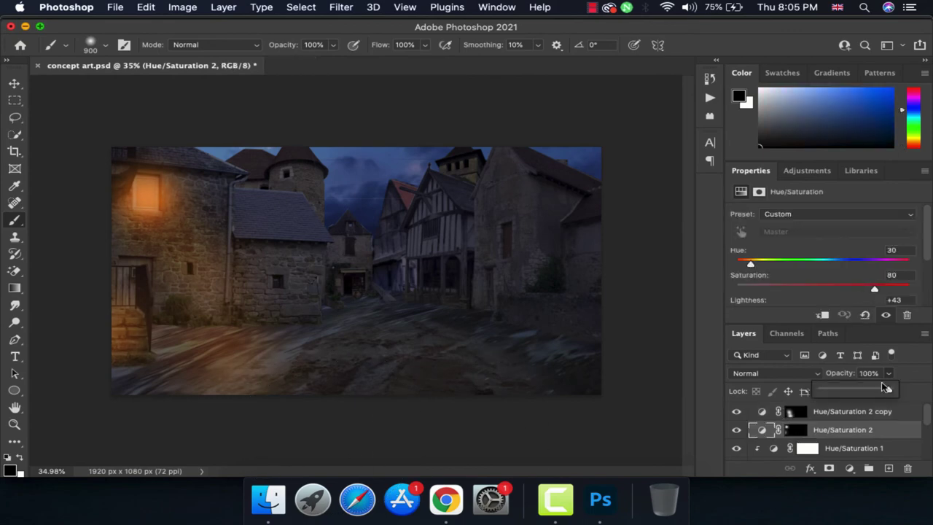
pyautogui.scroll(-1, 816, 269)
pyautogui.moveTo(860, 284); pyautogui.dragTo(854, 287)
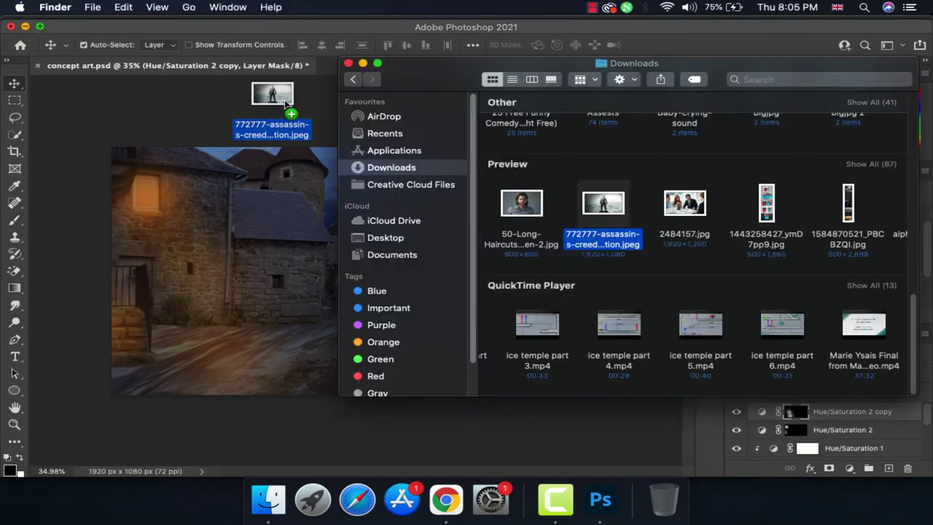
pyautogui.moveTo(697, 209); pyautogui.dragTo(291, 69)
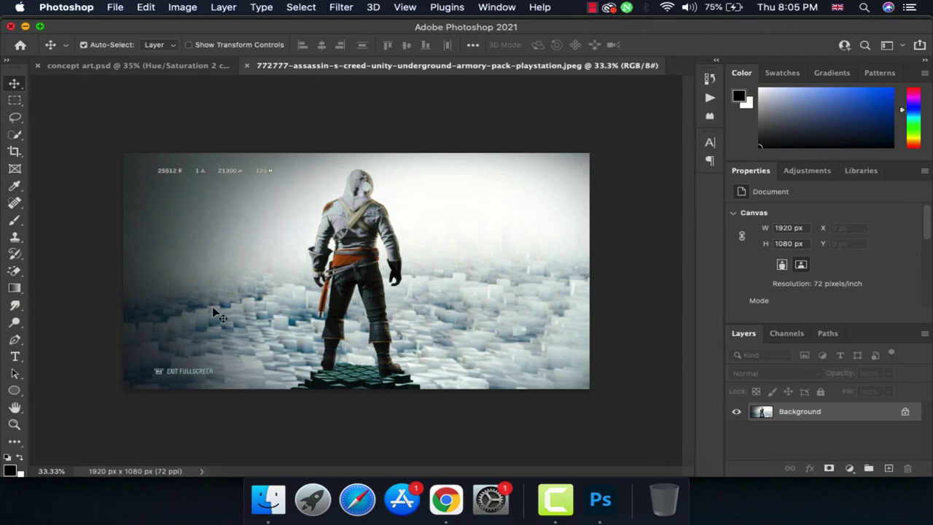
# Select the assassin as subject and place him, slightly lower and larger, in the street
pyautogui.click(16, 133)
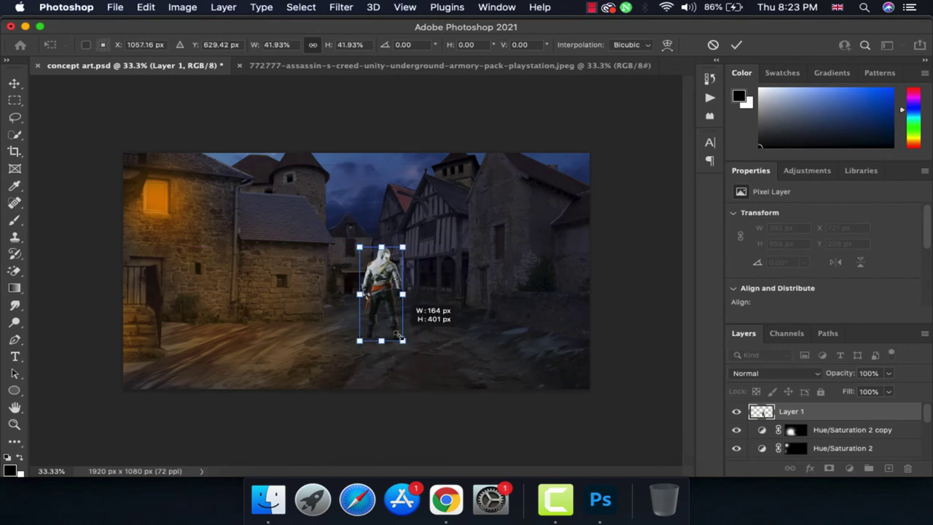
pyautogui.moveTo(399, 335); pyautogui.dragTo(402, 361)
pyautogui.press('Return')
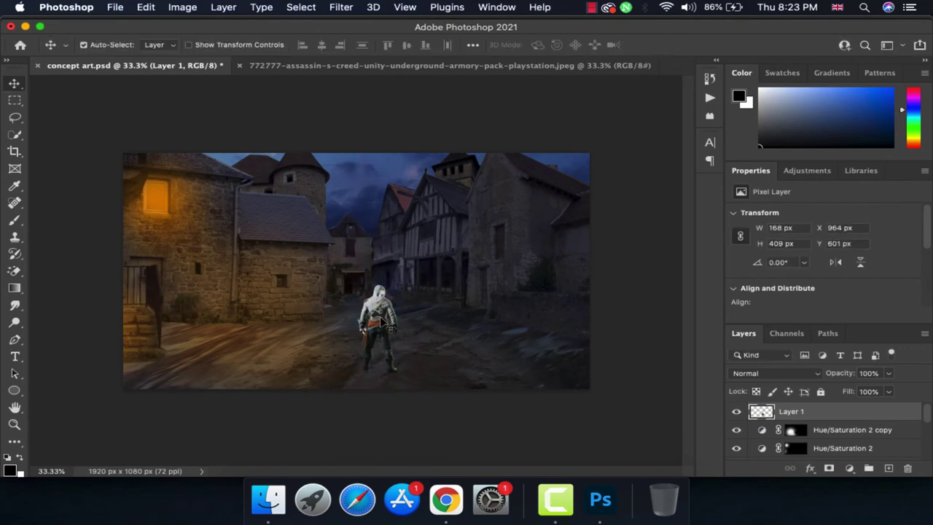
# Duplicate the figure layer and rotate the copy to lie beside him
pyautogui.scroll(2, 399, 372)
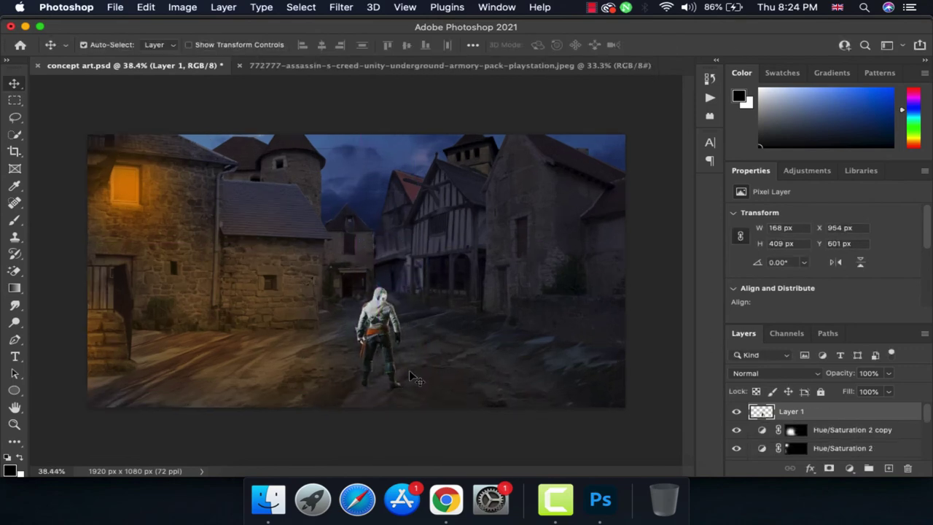
pyautogui.press('super+j')
pyautogui.press('super+t')
pyautogui.moveTo(426, 310); pyautogui.dragTo(481, 379)
# Warp the lying copy into a shadow shape and fill it black
pyautogui.press('Return')
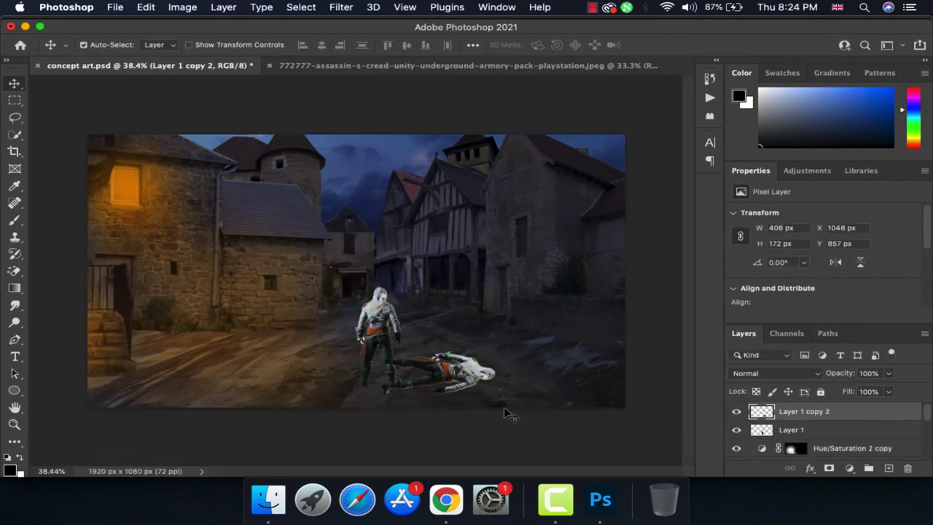
pyautogui.press('super+t')
pyautogui.rightClick(423, 231)
pyautogui.click(431, 368)
pyautogui.moveTo(380, 353); pyautogui.dragTo(368, 370)
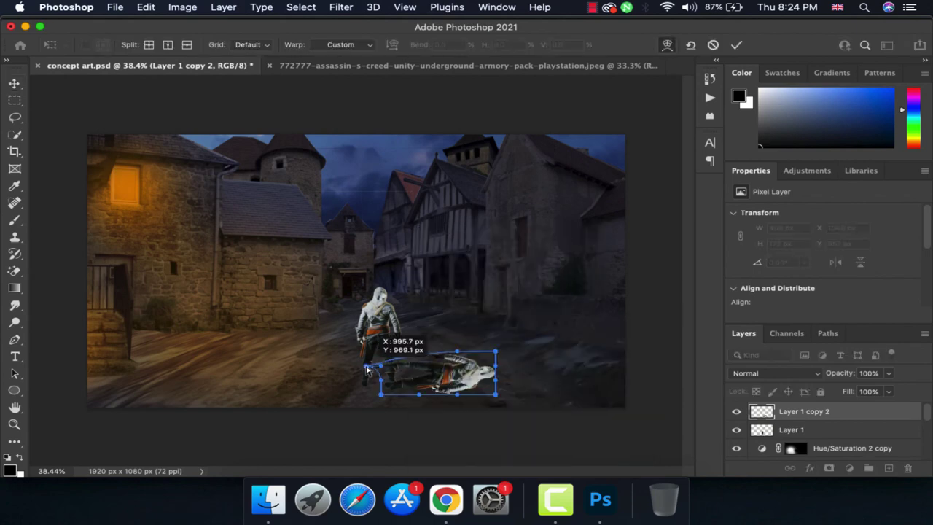
pyautogui.press('Return')
pyautogui.hotkey('alt', 'shift', 'BackSpace')
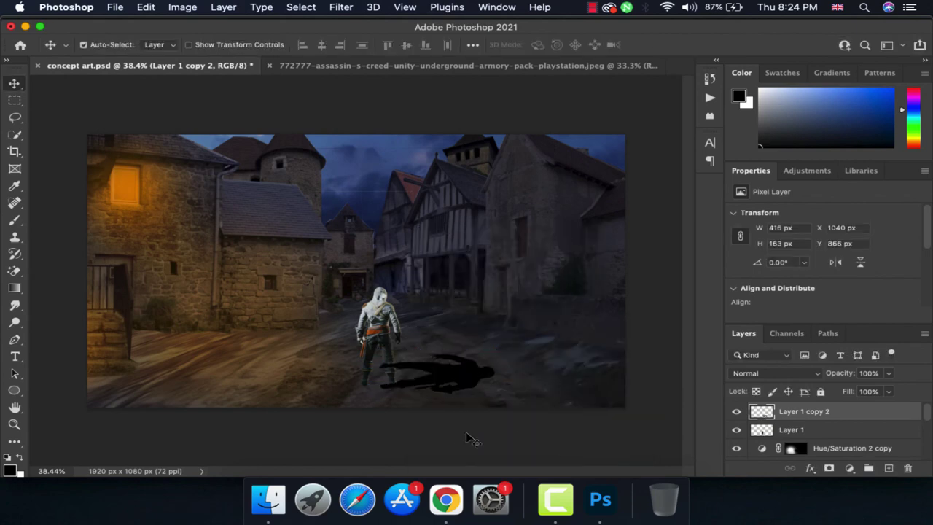
# Gaussian-blur the shadow with a larger radius and fade it to about 62% opacity
pyautogui.click(340, 7)
pyautogui.click(583, 230)
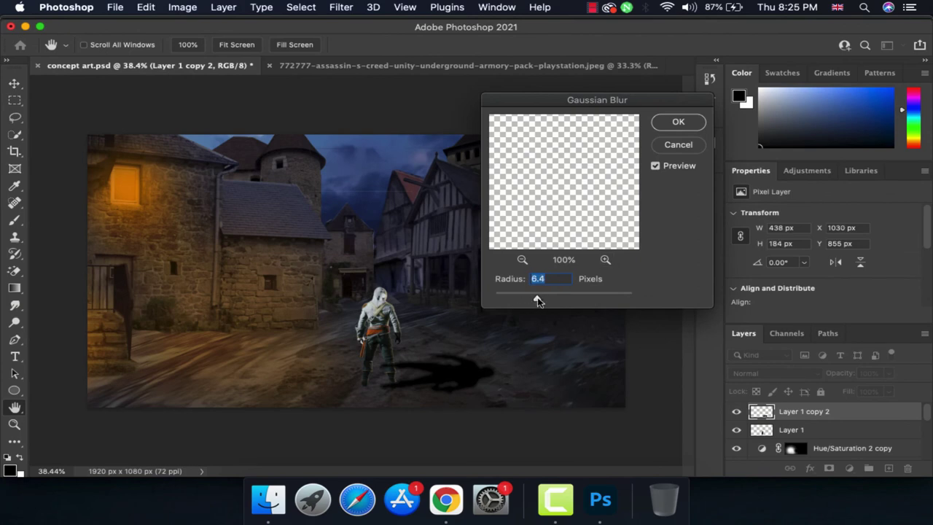
pyautogui.moveTo(542, 298); pyautogui.dragTo(541, 294)
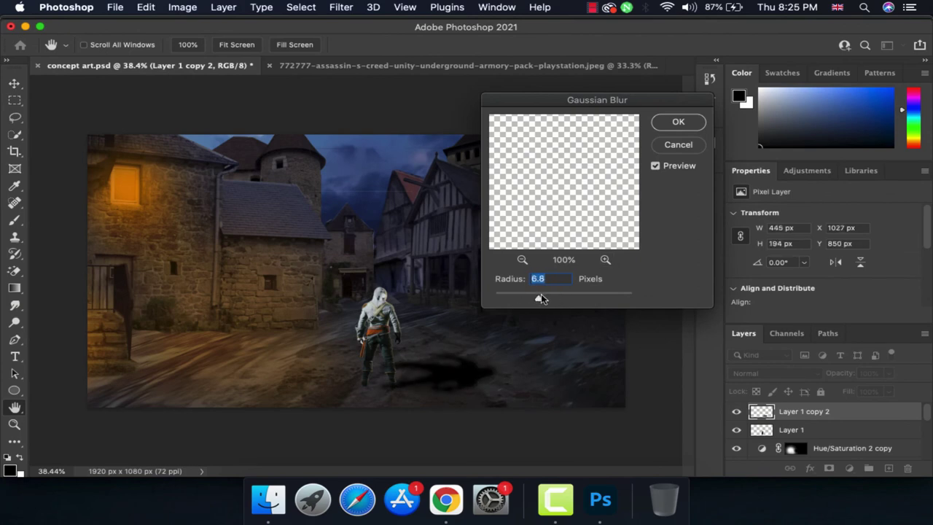
pyautogui.click(677, 121)
pyautogui.moveTo(888, 372); pyautogui.dragTo(864, 393)
# Reshape the shadow and add a layer mask to the shadow layer
pyautogui.hotkey('ctrl', 't')
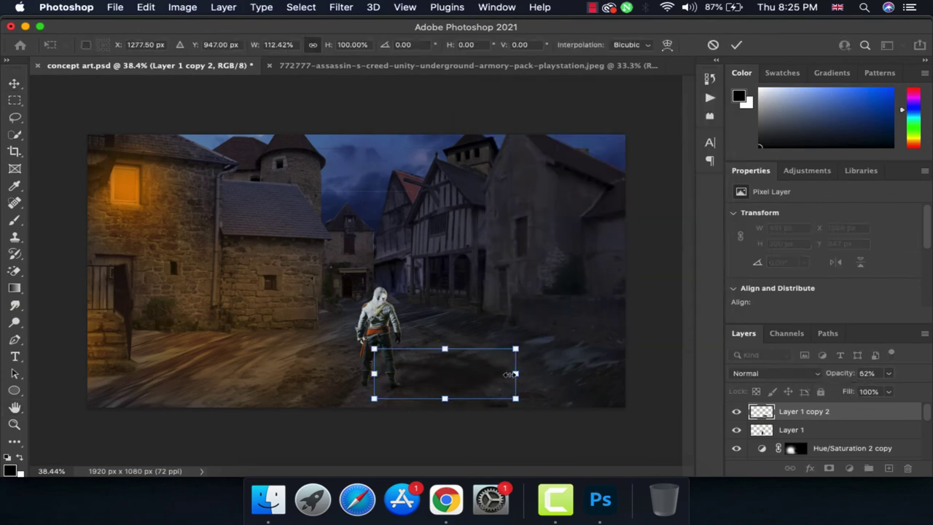
pyautogui.press('Return')
pyautogui.click(828, 467)
pyautogui.press('b')
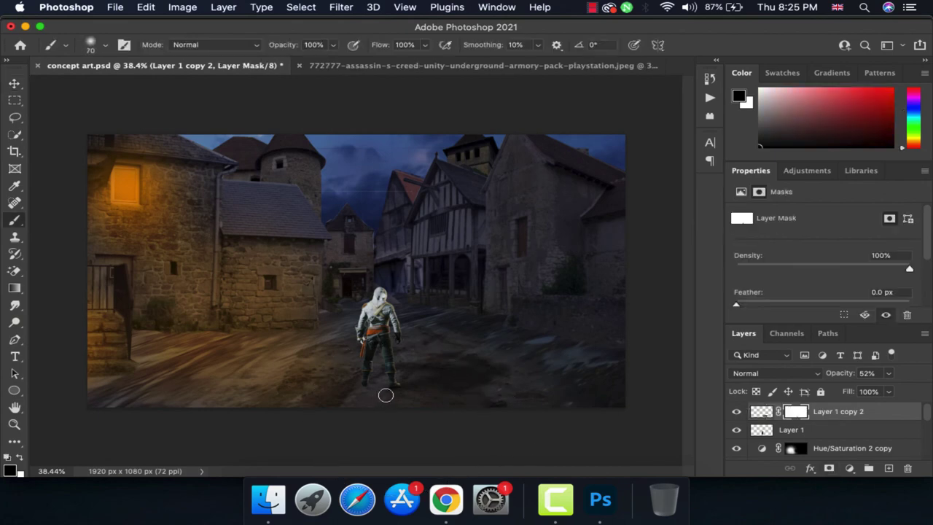
pyautogui.press('v')
pyautogui.hotkey('ctrl', 't')
pyautogui.press('Escape')
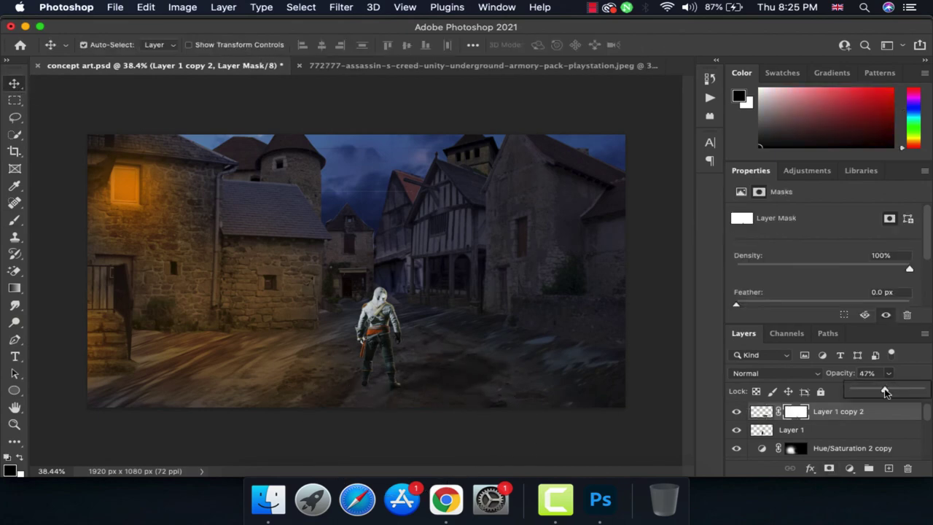
# Add Curves and Color Balance adjustments clipped to the assassin figure
pyautogui.click(802, 430)
pyautogui.click(849, 468)
pyautogui.click(843, 279)
pyautogui.keyDown('alt'); pyautogui.click(836, 438); pyautogui.keyUp('alt')
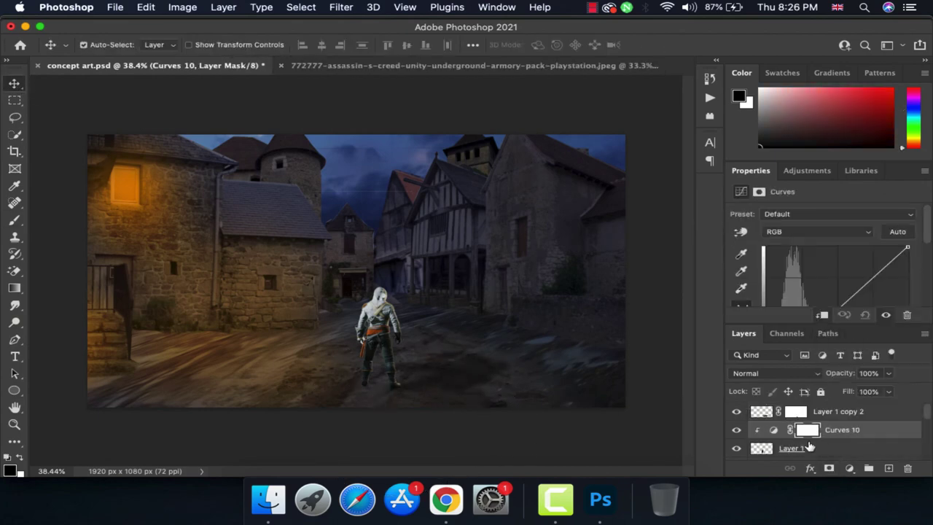
pyautogui.click(849, 467)
pyautogui.click(819, 315)
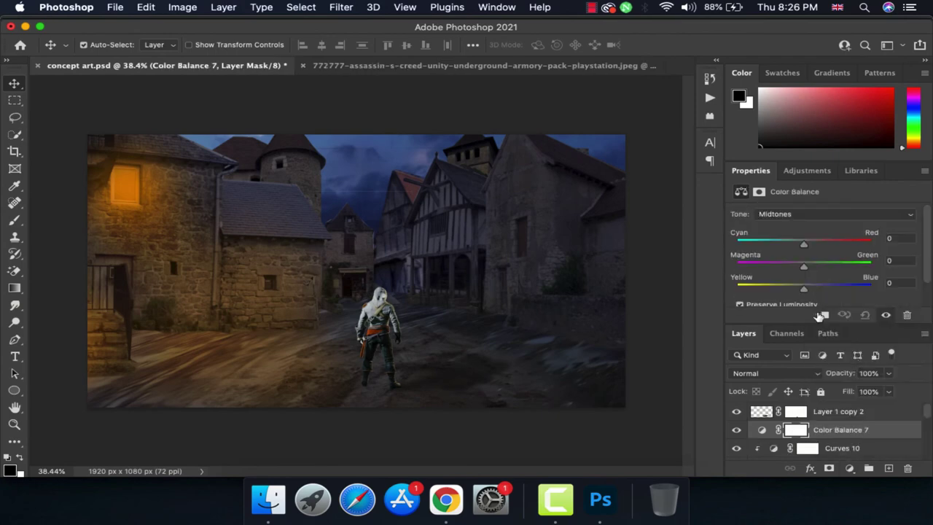
# Add a clipped, colorized, brightened orange Hue/Saturation layer with its mask inverted
pyautogui.click(849, 467)
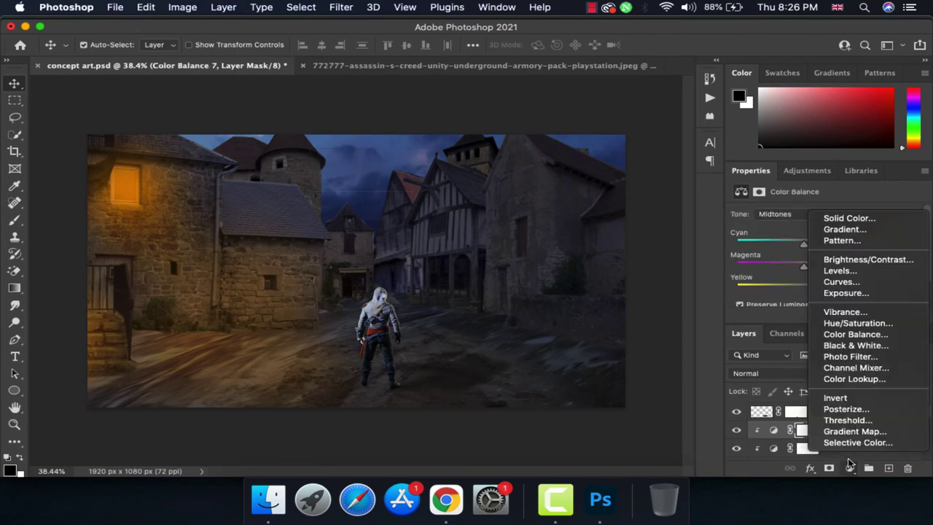
pyautogui.click(838, 279)
pyautogui.click(807, 300)
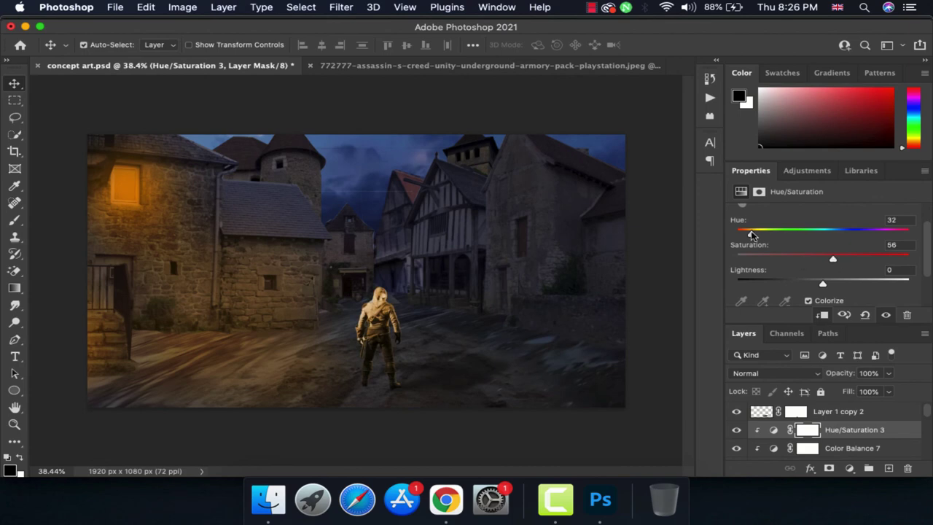
pyautogui.click(845, 284)
pyautogui.click(854, 281)
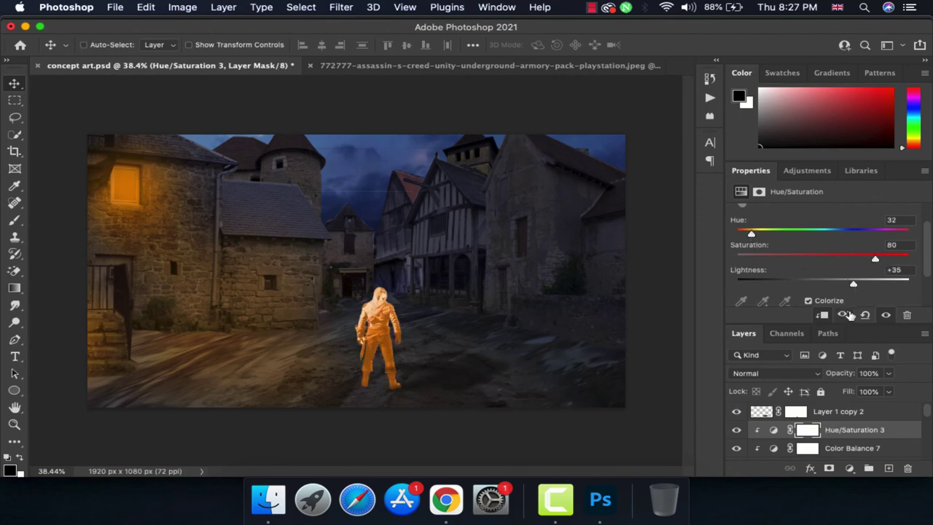
pyautogui.hotkey('ctrl', 'i')
# Brush white on the mask to reveal the orange rim along the assassin's left side
pyautogui.press('b')
pyautogui.scroll(3, 321, 312)
pyautogui.scroll(-2, 331, 316)
pyautogui.press(']')
pyautogui.press(']')
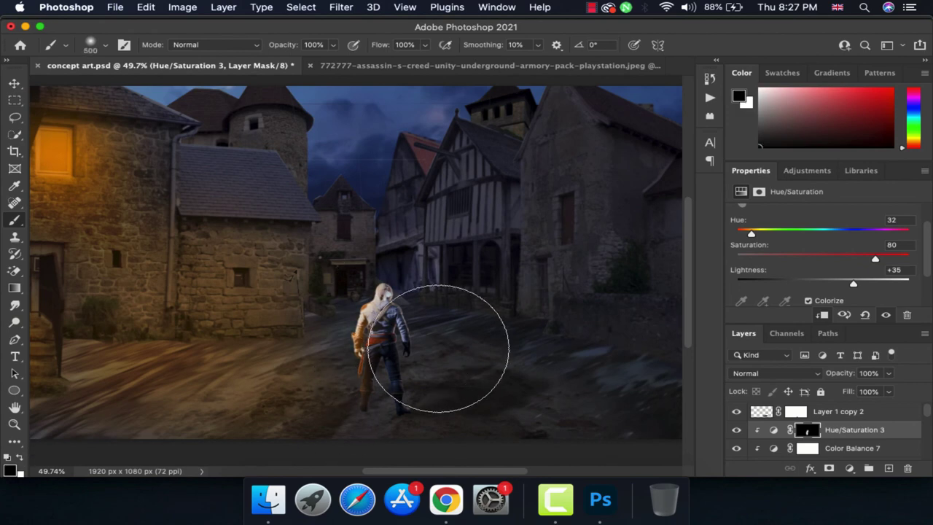
pyautogui.press('[')
pyautogui.press('[')
pyautogui.press('[')
pyautogui.press('x')
pyautogui.press('p')
pyautogui.press('b')
pyautogui.scroll(1, 403, 389)
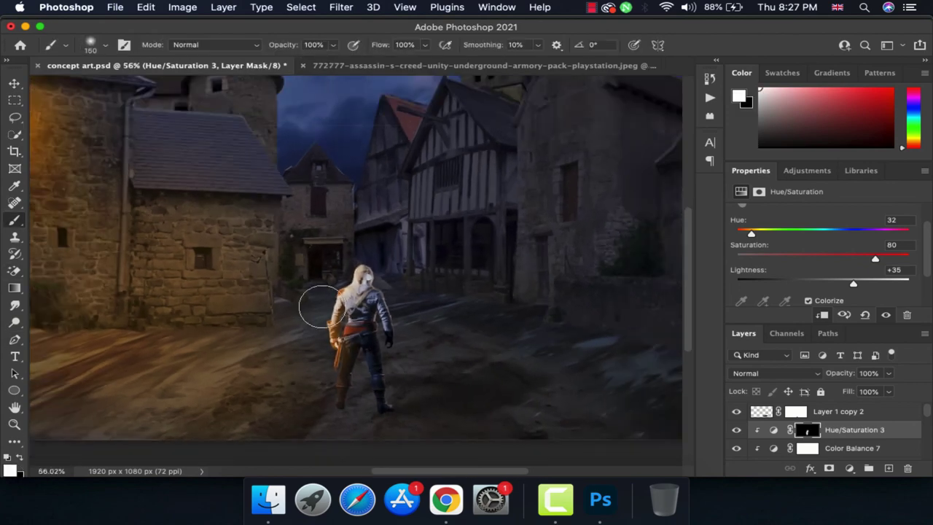
pyautogui.scroll(-1, 321, 306)
pyautogui.press('v')
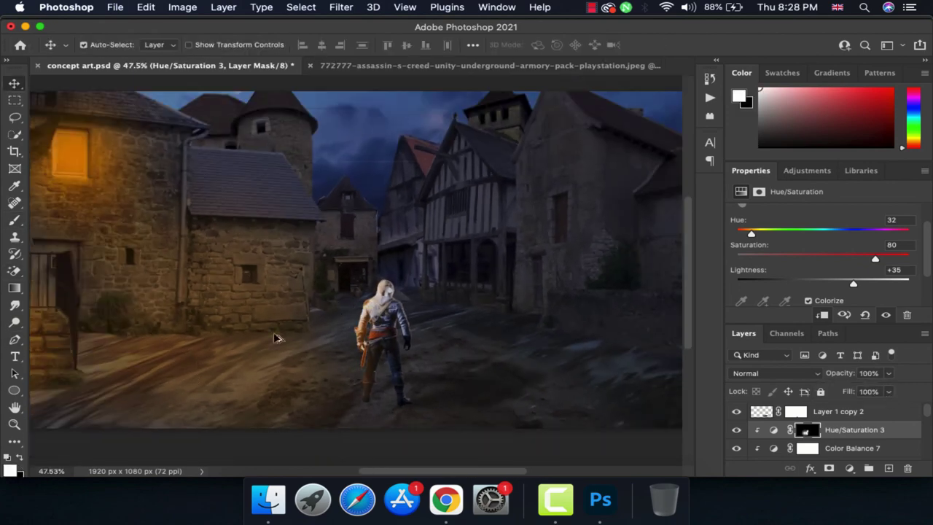
pyautogui.press('b')
pyautogui.scroll(-2, 218, 306)
pyautogui.press('v')
pyautogui.scroll(-1, 827, 437)
# Add a scene Curves layer and a reduced-opacity LateSunset Color Lookup grade
pyautogui.click(827, 443)
pyautogui.click(849, 468)
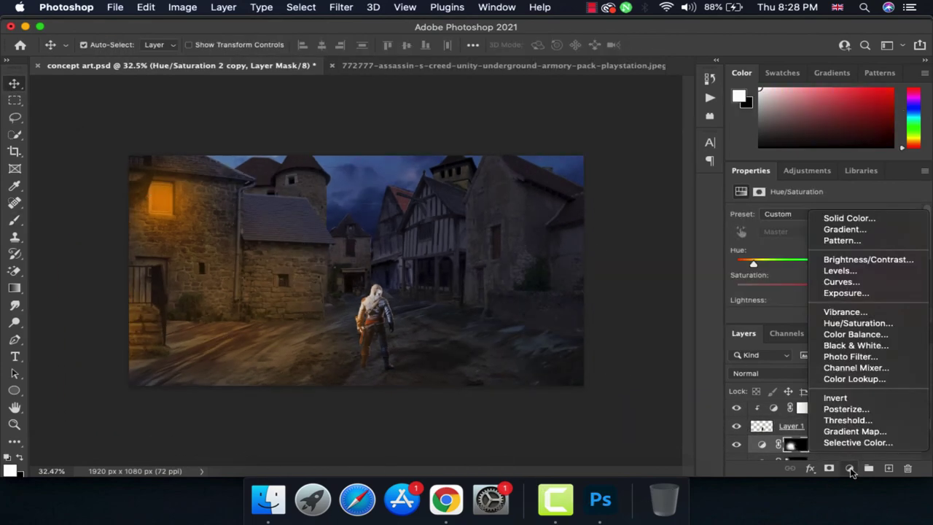
pyautogui.click(838, 279)
pyautogui.scroll(2, 857, 443)
pyautogui.click(849, 468)
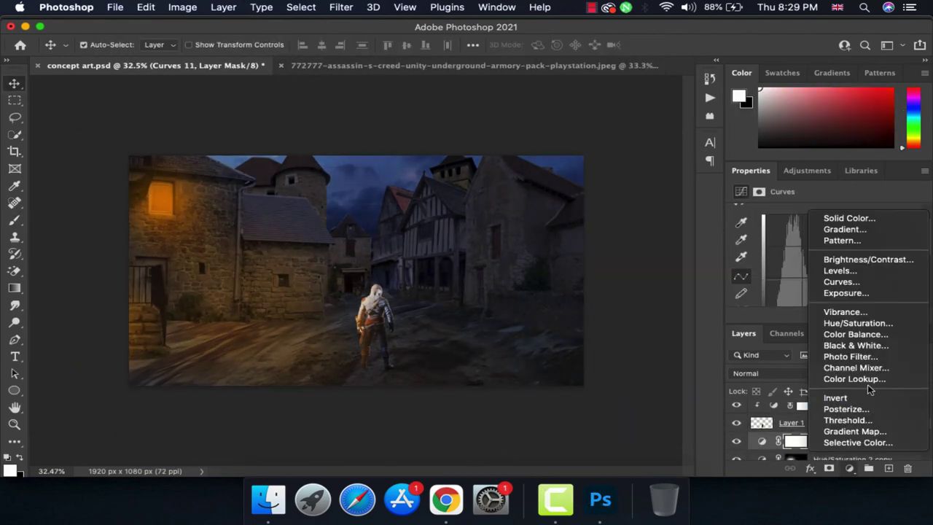
pyautogui.click(787, 379)
pyautogui.click(852, 213)
pyautogui.click(779, 467)
pyautogui.click(888, 373)
pyautogui.moveTo(893, 391); pyautogui.dragTo(853, 393)
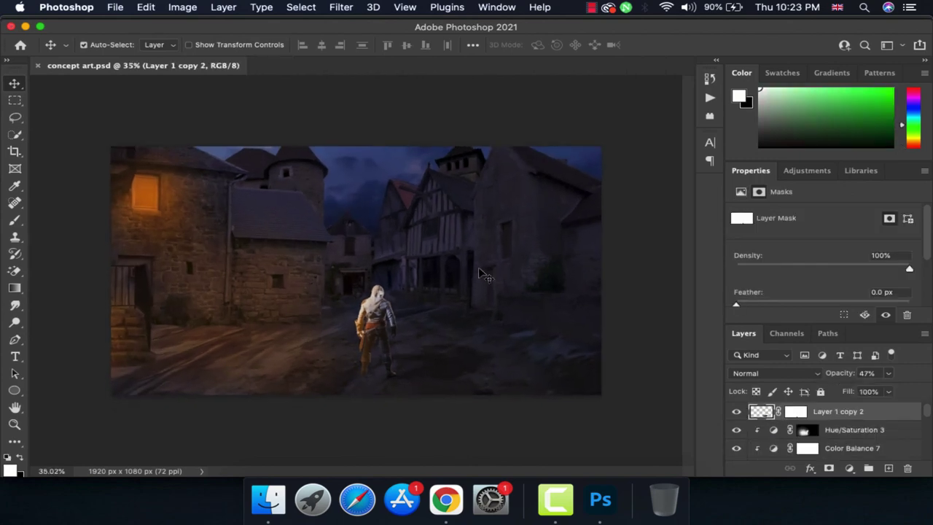
# Stamp smoke across the street with the 2-Smoke brush and fade the layer
pyautogui.press('b')
pyautogui.click(104, 45)
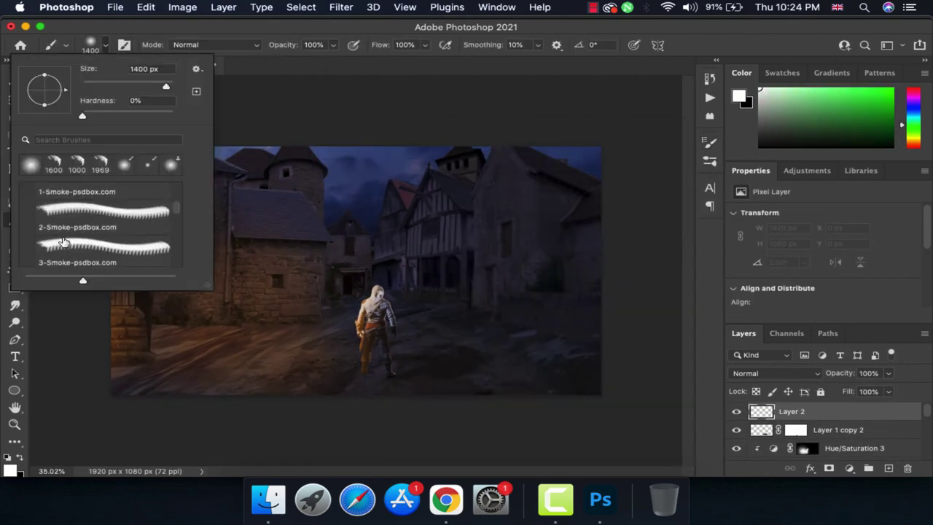
pyautogui.click(102, 219)
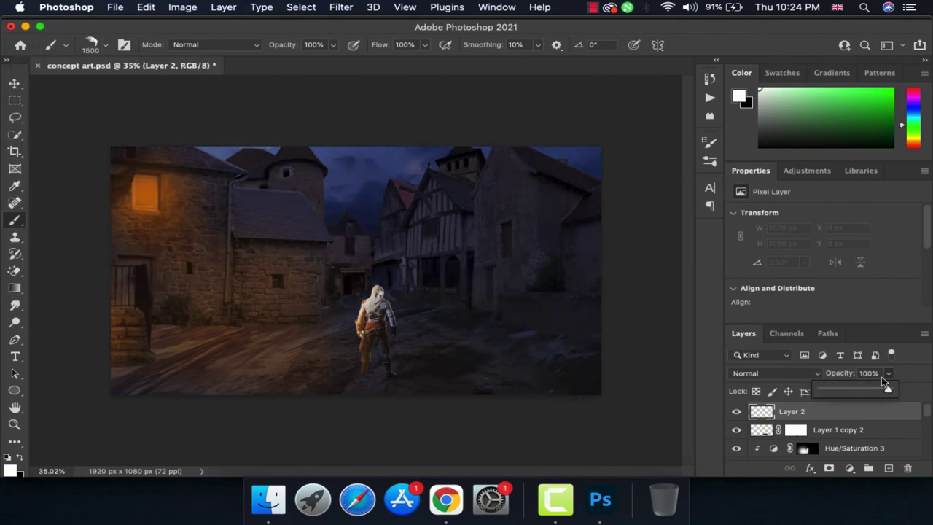
pyautogui.click(339, 230)
pyautogui.hotkey('ctrl', 'z')
pyautogui.click(888, 372)
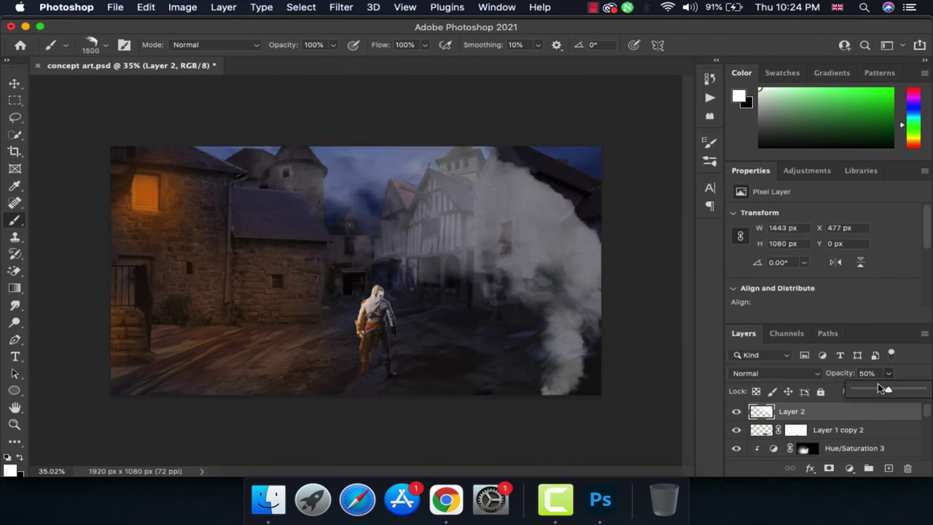
pyautogui.moveTo(885, 390); pyautogui.dragTo(878, 394)
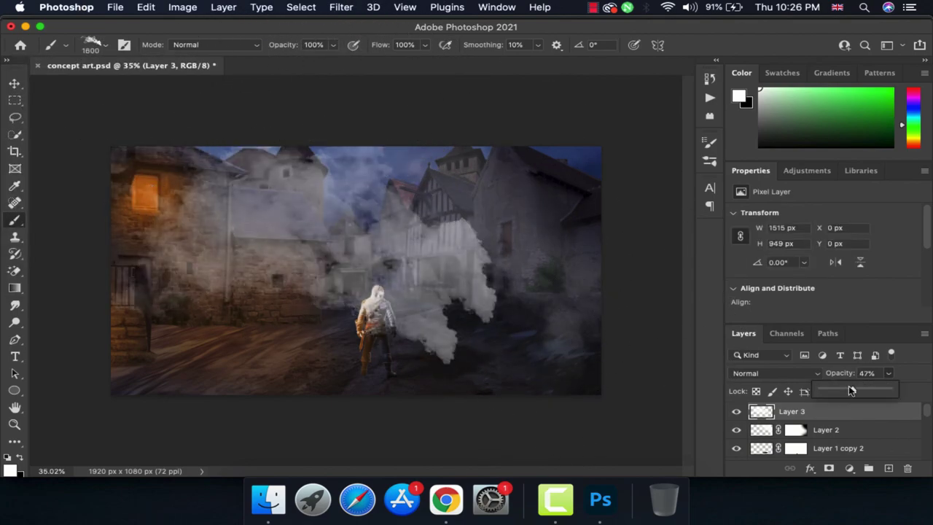
# Mask the smoke off the left foreground and dim the smoke layer further
pyautogui.moveTo(419, 168); pyautogui.dragTo(452, 291)
pyautogui.press('[')
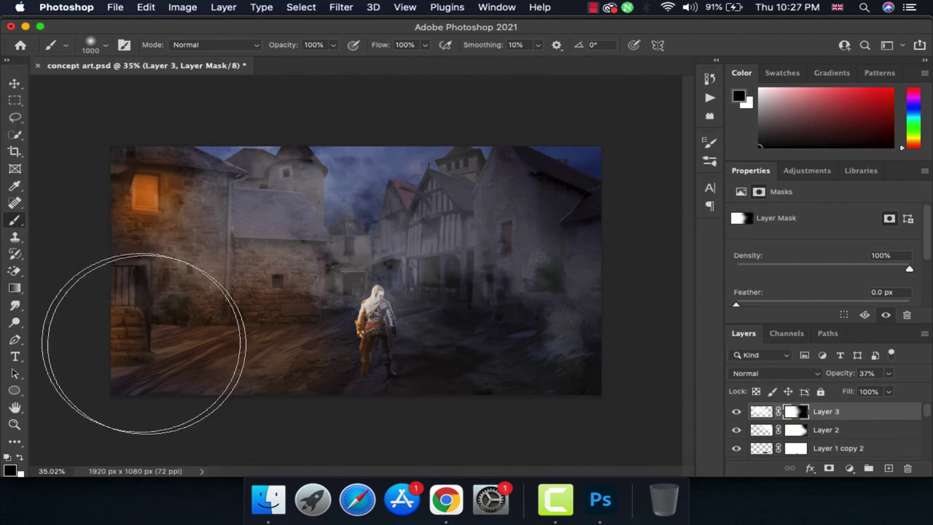
pyautogui.click(761, 411)
pyautogui.press('v')
pyautogui.press('x')
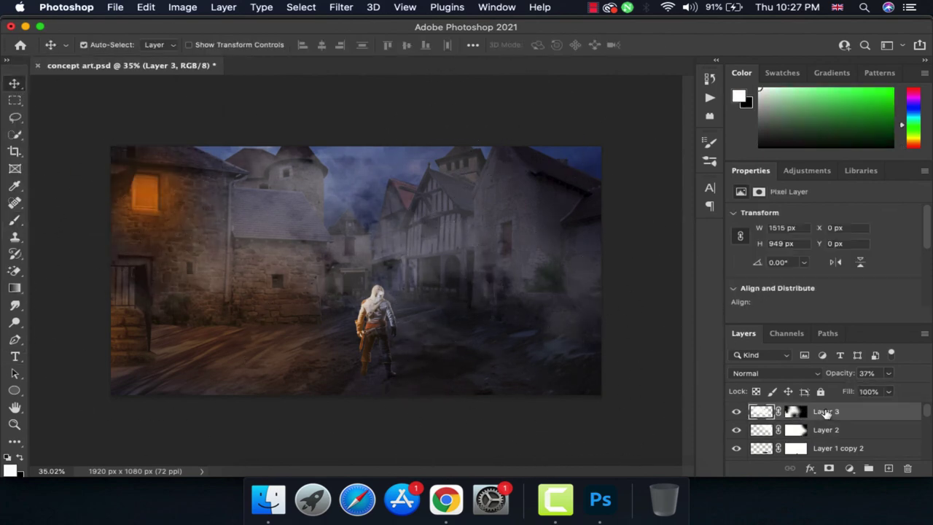
pyautogui.click(888, 372)
pyautogui.moveTo(880, 391); pyautogui.dragTo(872, 392)
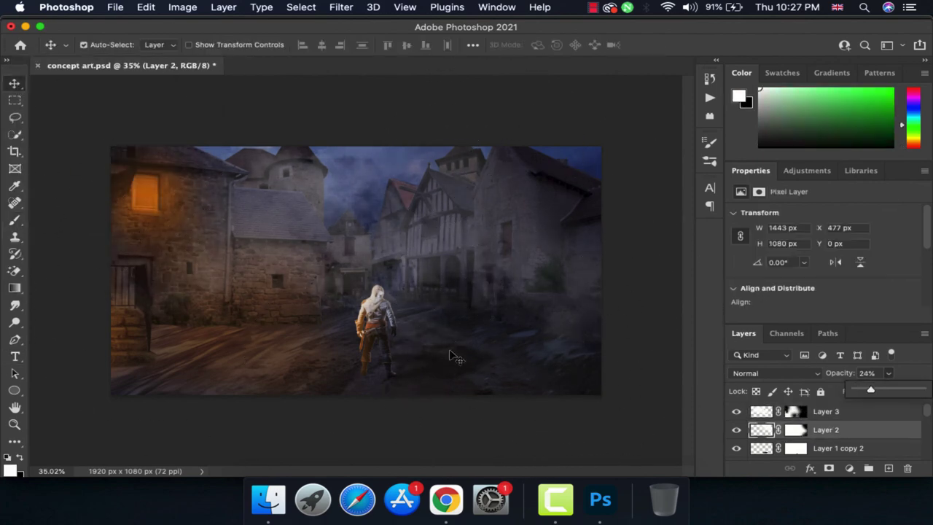
pyautogui.scroll(1, 453, 357)
pyautogui.click(845, 412)
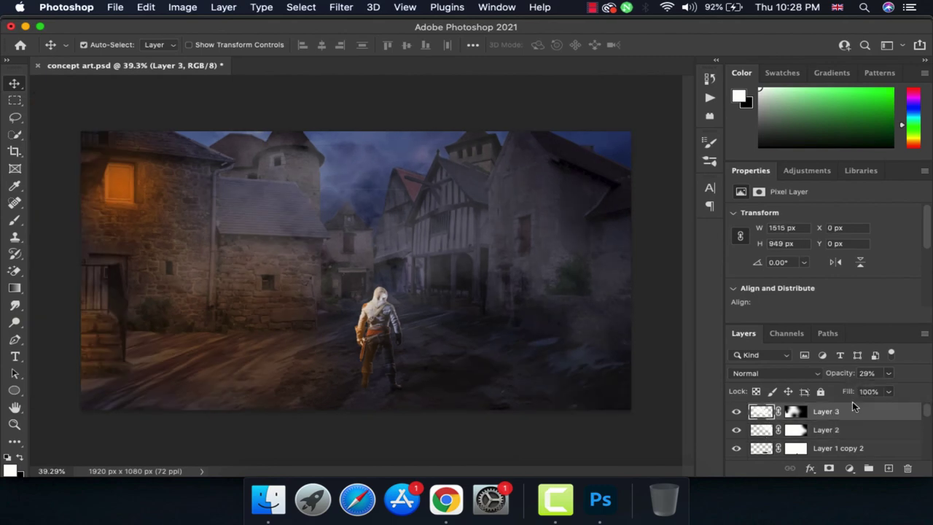
pyautogui.click(341, 6)
# Apply Camera Raw with Tint +9, Texture +4, Clarity +15 and a darkening vignette
pyautogui.click(392, 109)
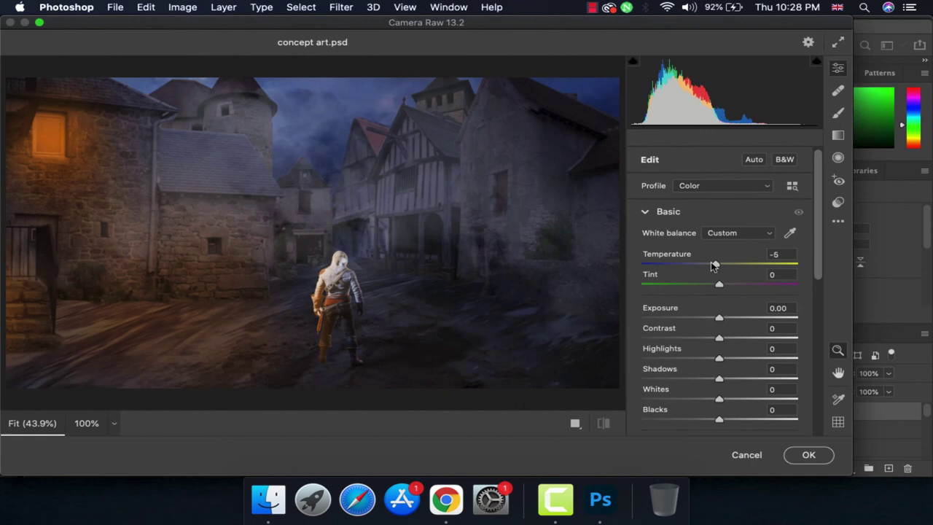
pyautogui.moveTo(726, 285); pyautogui.dragTo(728, 286)
pyautogui.scroll(-3, 722, 284)
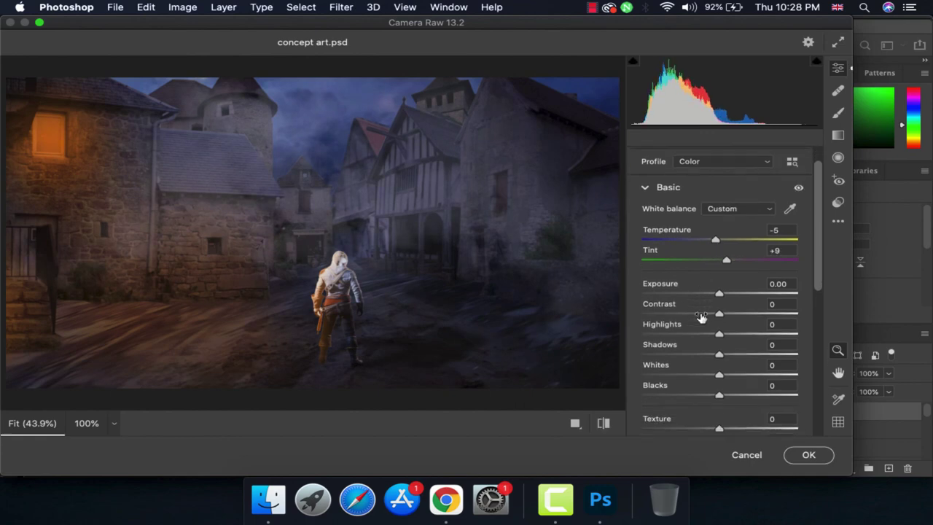
pyautogui.moveTo(719, 399); pyautogui.dragTo(724, 400)
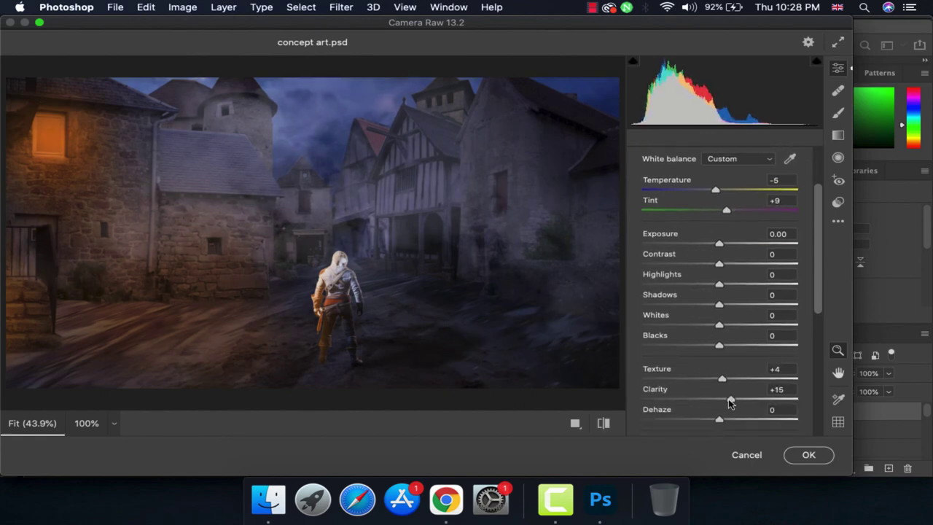
pyautogui.scroll(-2, 727, 399)
pyautogui.scroll(-5, 725, 399)
pyautogui.scroll(-3, 721, 399)
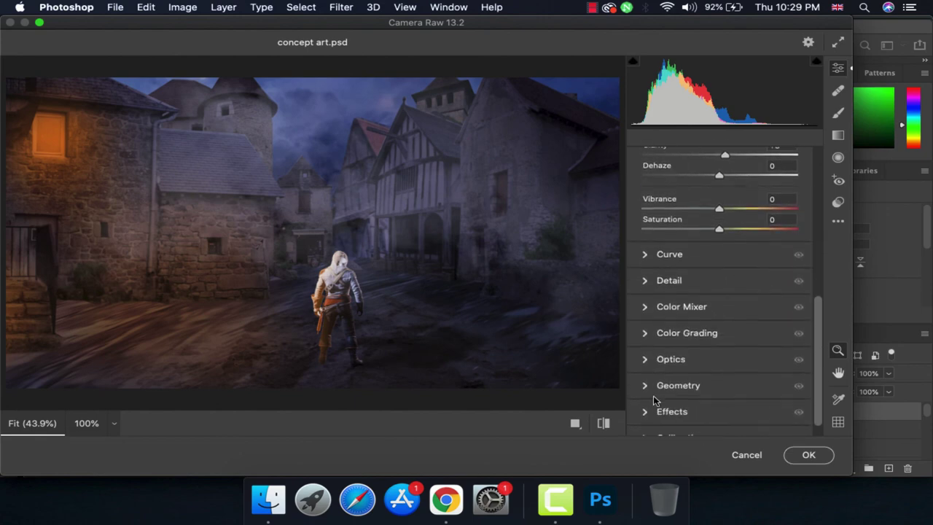
pyautogui.scroll(-3, 717, 399)
pyautogui.moveTo(717, 398); pyautogui.dragTo(702, 399)
pyautogui.click(807, 455)
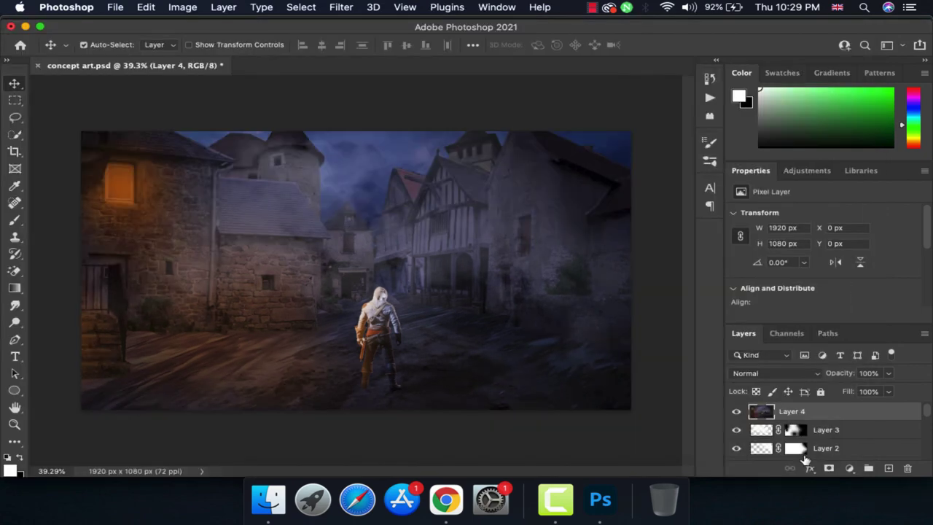